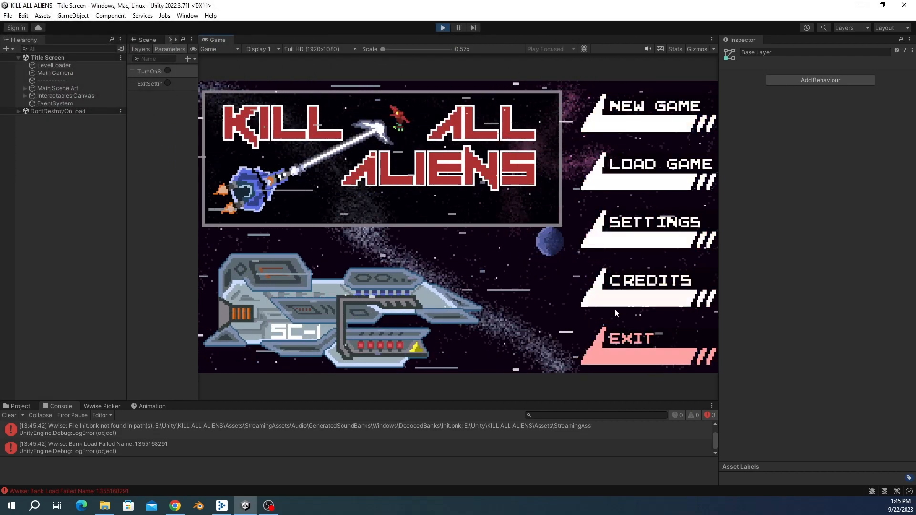
Step: Open and close the Settings audio panel several times from the running game's title menu to check it
{"action": "left_click", "coordinate": [623, 230]}
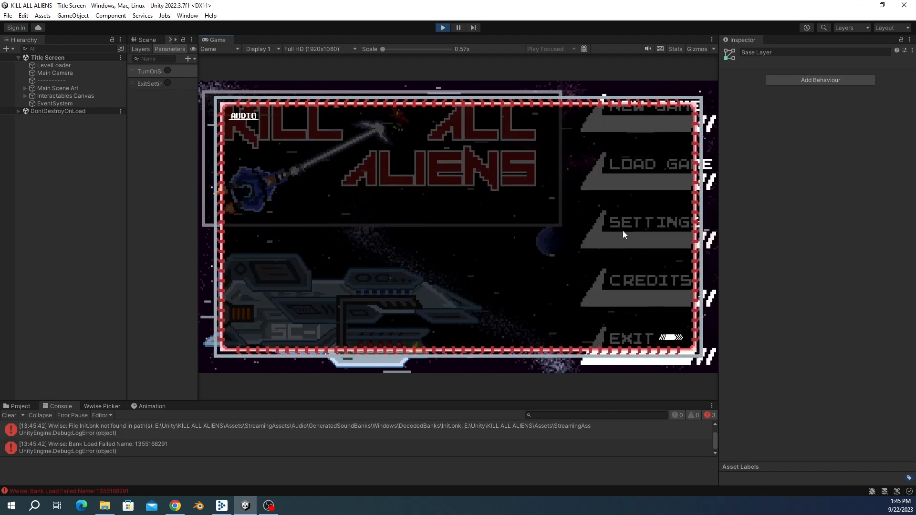
{"action": "left_click", "coordinate": [667, 339]}
{"action": "left_click", "coordinate": [648, 233]}
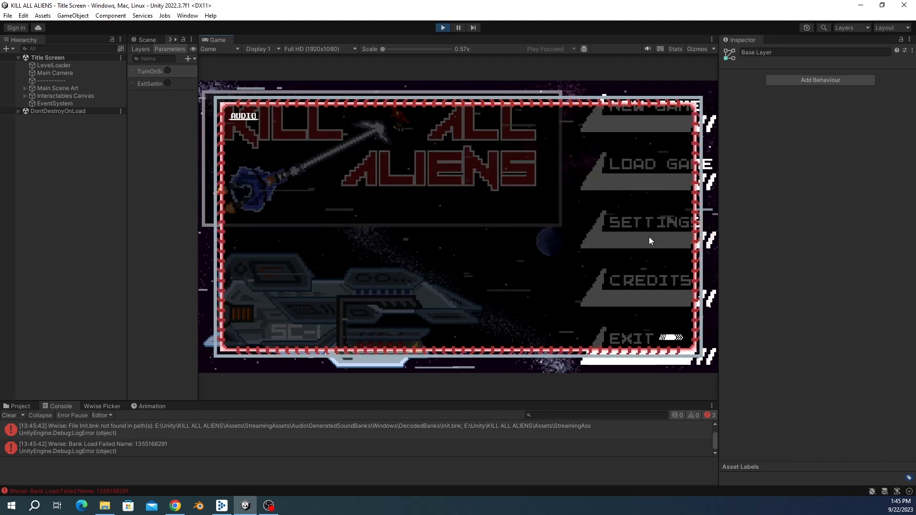
{"action": "left_click", "coordinate": [668, 340]}
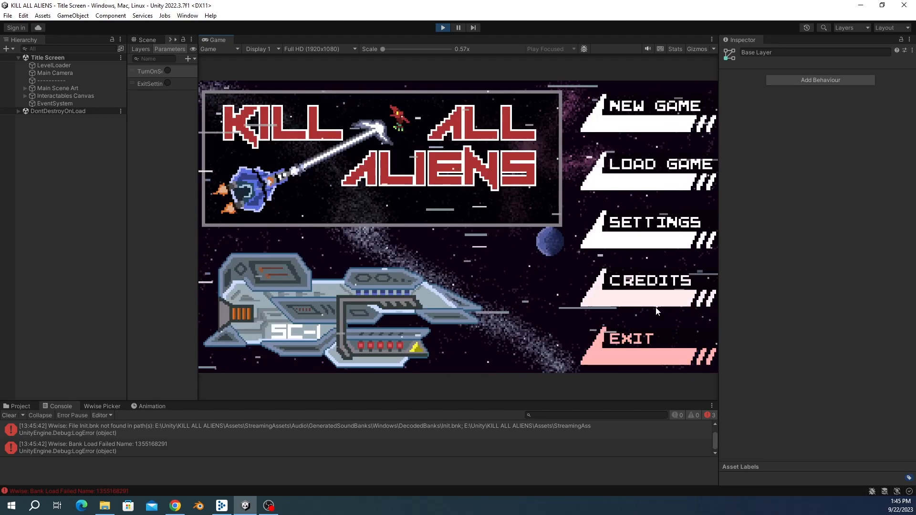
{"action": "left_click", "coordinate": [650, 246]}
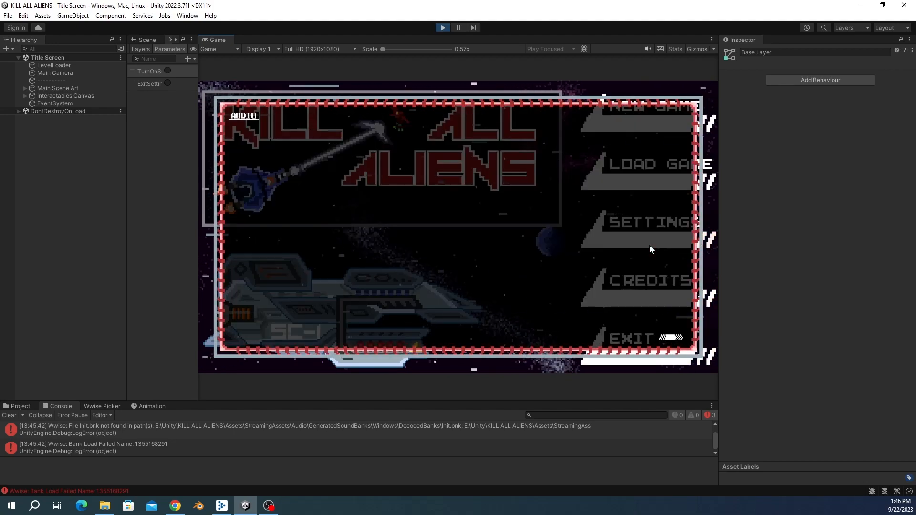
{"action": "left_click", "coordinate": [670, 338]}
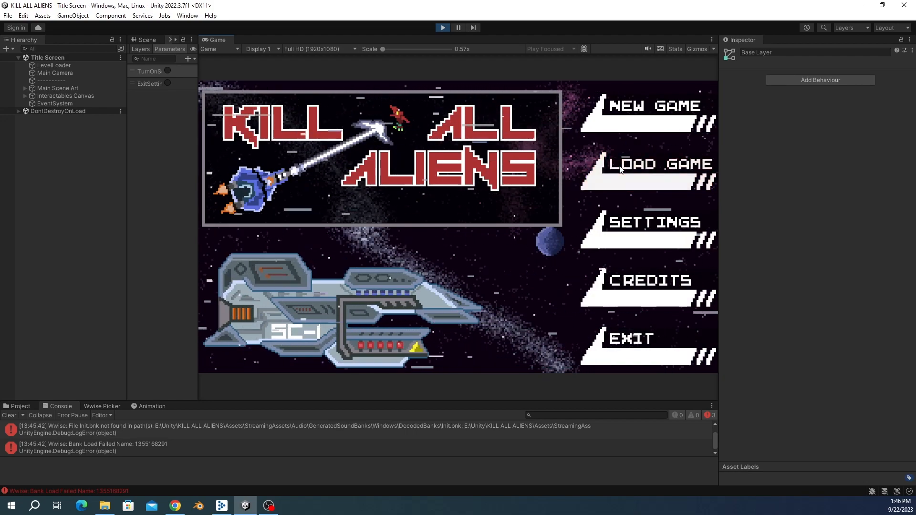
{"action": "left_click", "coordinate": [623, 114]}
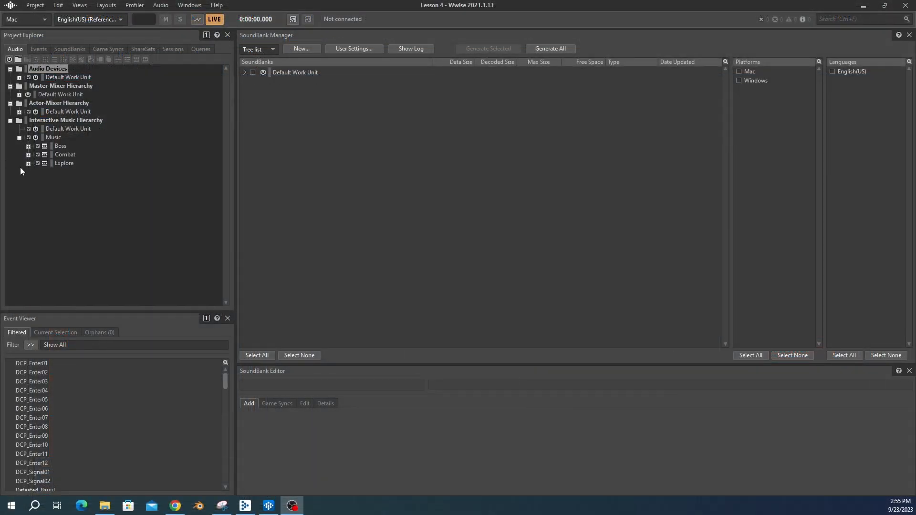
Step: Expand the Boss playlist and its Boss-A, Boss-B, Boss-C, Boss-D and Boss-Intro segments in the Interactive Music Hierarchy
{"action": "left_click", "coordinate": [152, 211]}
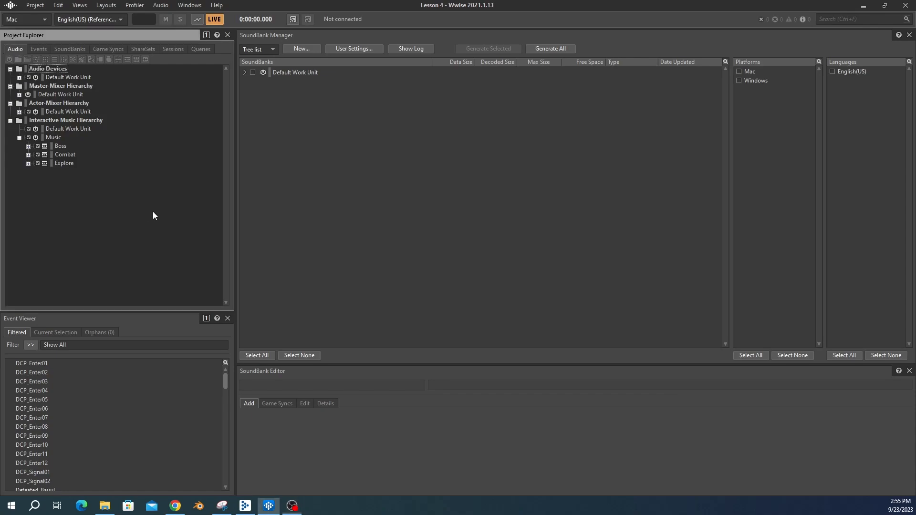
{"action": "left_click", "coordinate": [59, 146]}
{"action": "left_click", "coordinate": [28, 146]}
{"action": "left_click", "coordinate": [37, 154]}
{"action": "left_click", "coordinate": [37, 172]}
{"action": "left_click", "coordinate": [37, 189]}
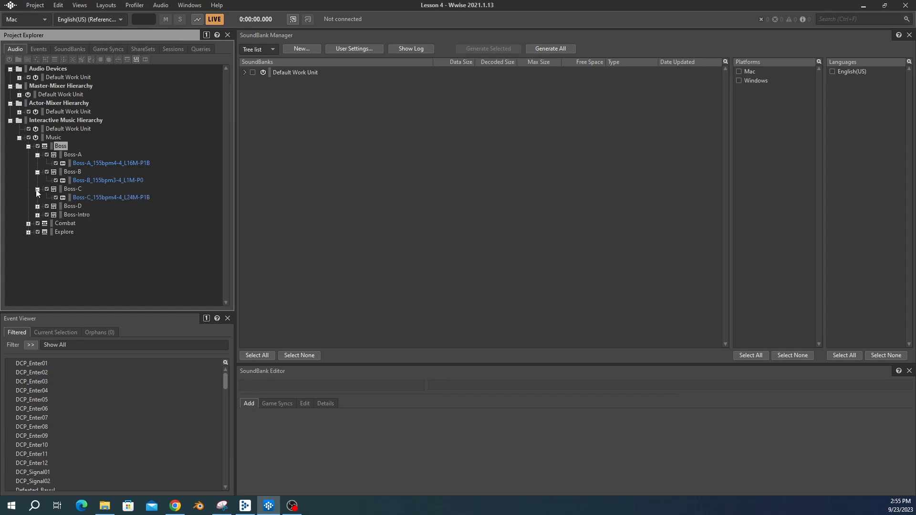
{"action": "left_click", "coordinate": [37, 206]}
{"action": "left_click", "coordinate": [37, 232]}
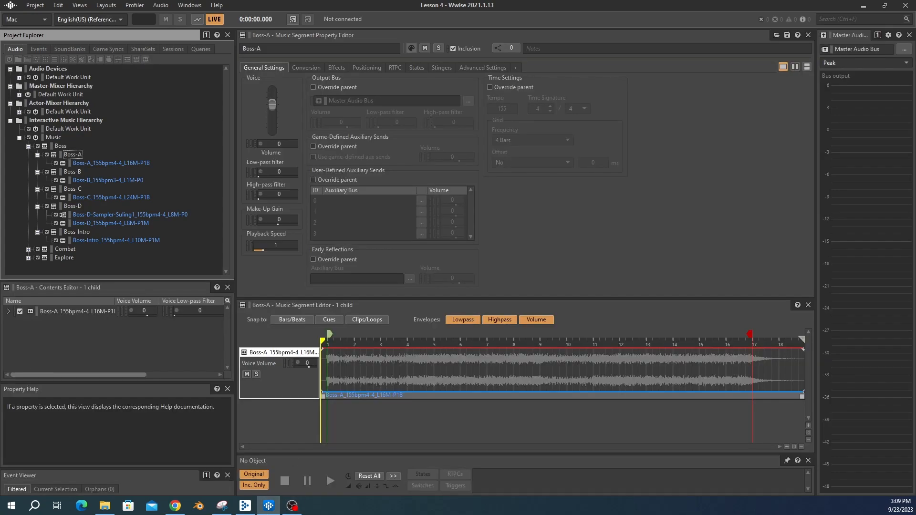
{"action": "left_click", "coordinate": [175, 505]}
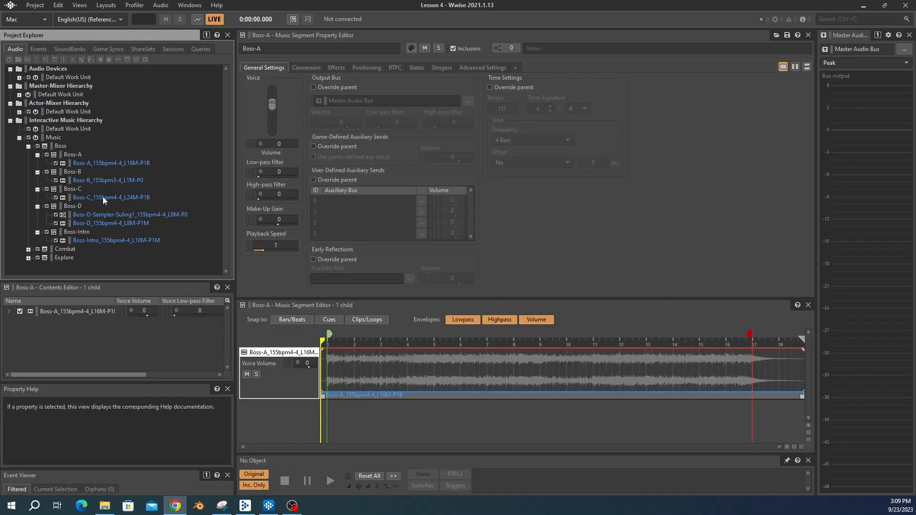
{"action": "left_click", "coordinate": [109, 163]}
{"action": "left_click", "coordinate": [74, 155]}
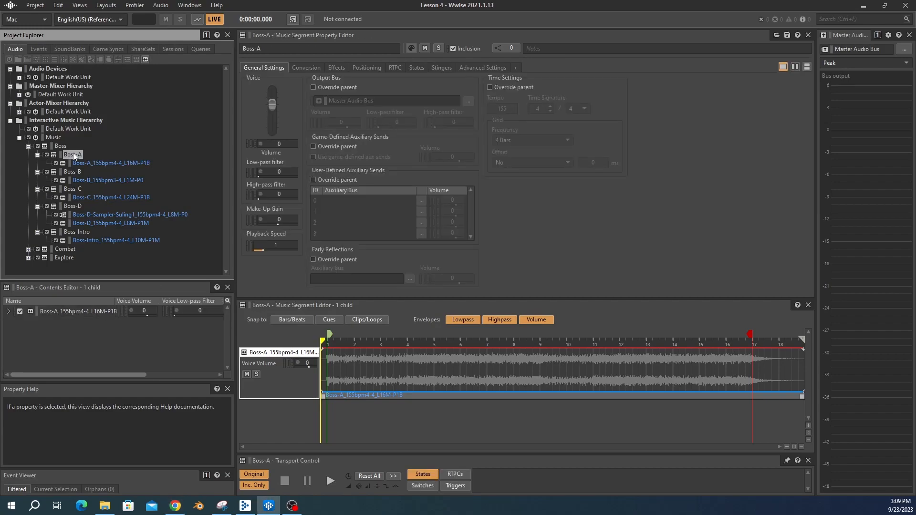
{"action": "right_click", "coordinate": [74, 155]}
{"action": "left_click", "coordinate": [46, 173]}
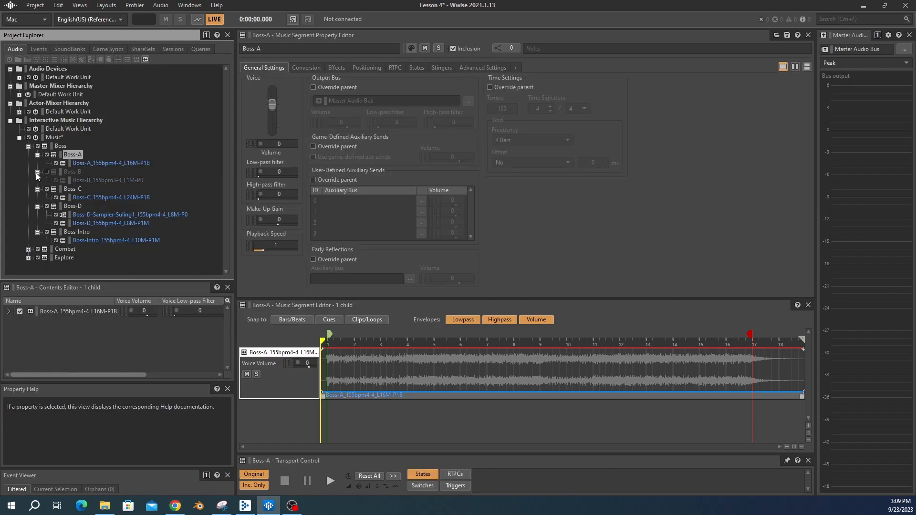
{"action": "left_click", "coordinate": [47, 173]}
Step: Collapse the Boss-B, Boss-C, Boss-D and Boss-Intro segments
{"action": "left_click", "coordinate": [37, 172]}
{"action": "left_click", "coordinate": [37, 180]}
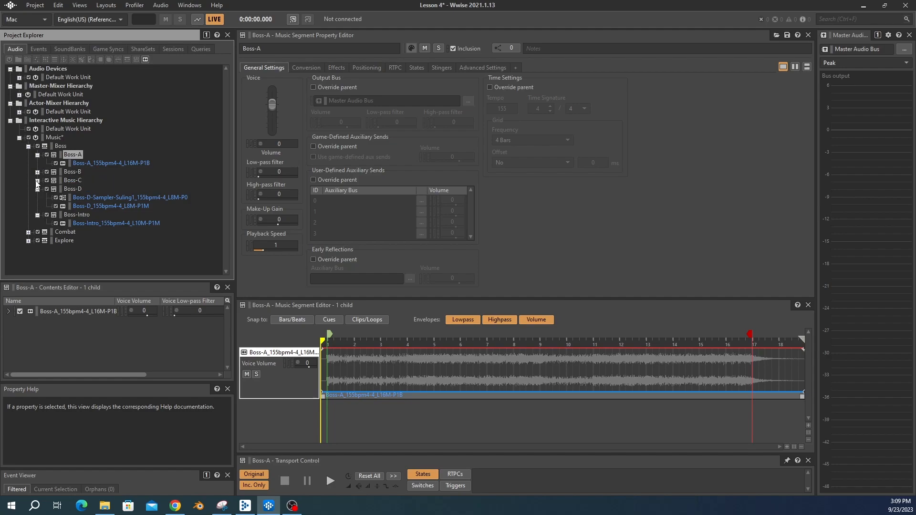
{"action": "left_click", "coordinate": [37, 189]}
{"action": "left_click", "coordinate": [38, 197]}
Step: Import the Boss-A Arpeggio and Melody MIDI files into the Boss-A segment as music tracks
{"action": "right_click", "coordinate": [74, 155]}
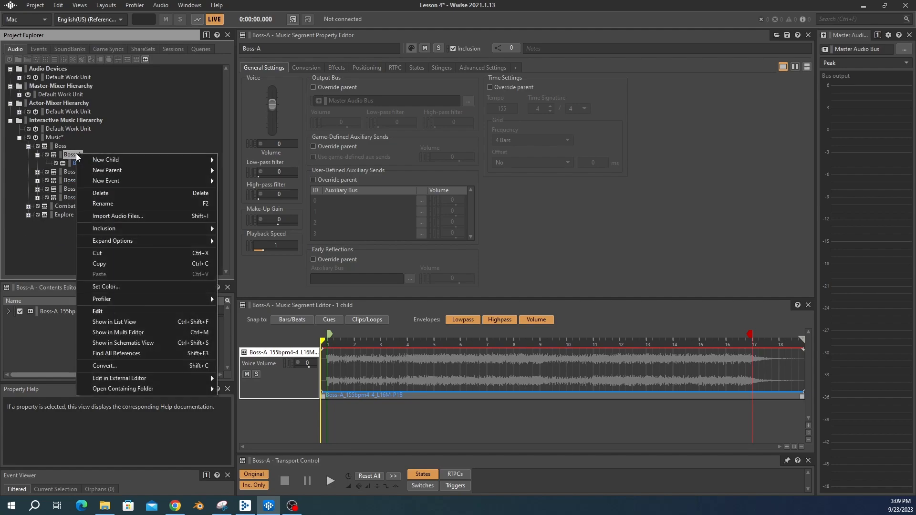
{"action": "left_click", "coordinate": [114, 213]}
{"action": "left_click", "coordinate": [263, 320]}
{"action": "double_click", "coordinate": [358, 305]}
{"action": "double_click", "coordinate": [346, 224]}
{"action": "double_click", "coordinate": [342, 213]}
{"action": "double_click", "coordinate": [342, 214]}
{"action": "double_click", "coordinate": [338, 204]}
{"action": "double_click", "coordinate": [338, 204]}
{"action": "left_click_drag", "start_coordinate": [391, 191], "coordinate": [443, 191]}
{"action": "left_click", "coordinate": [542, 214]}
{"action": "left_click", "coordinate": [542, 224], "text": "shift"}
{"action": "key", "text": "Return"}
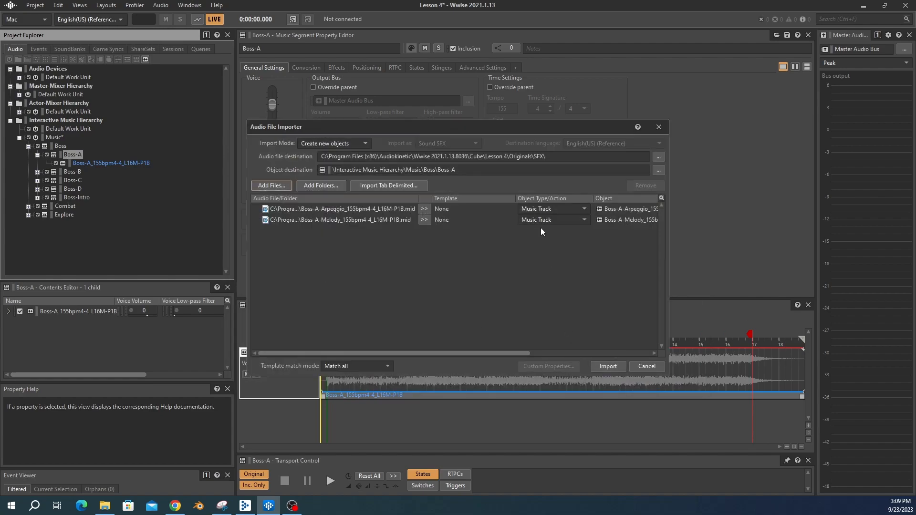
{"action": "left_click", "coordinate": [607, 366]}
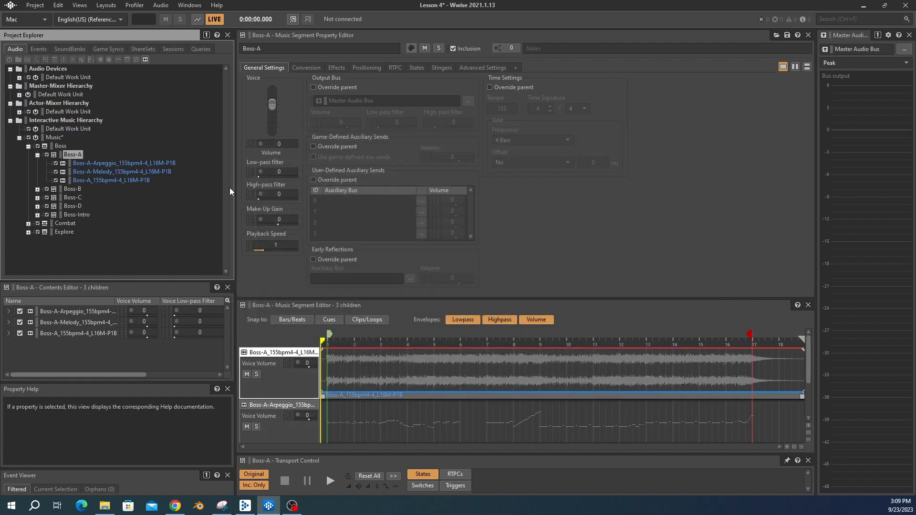
Step: Enlarge the segment editor, solo the Boss-A audio track and preview the segment
{"action": "left_click_drag", "start_coordinate": [340, 298], "coordinate": [353, 94]}
{"action": "left_click", "coordinate": [279, 180]}
{"action": "left_click", "coordinate": [256, 171]}
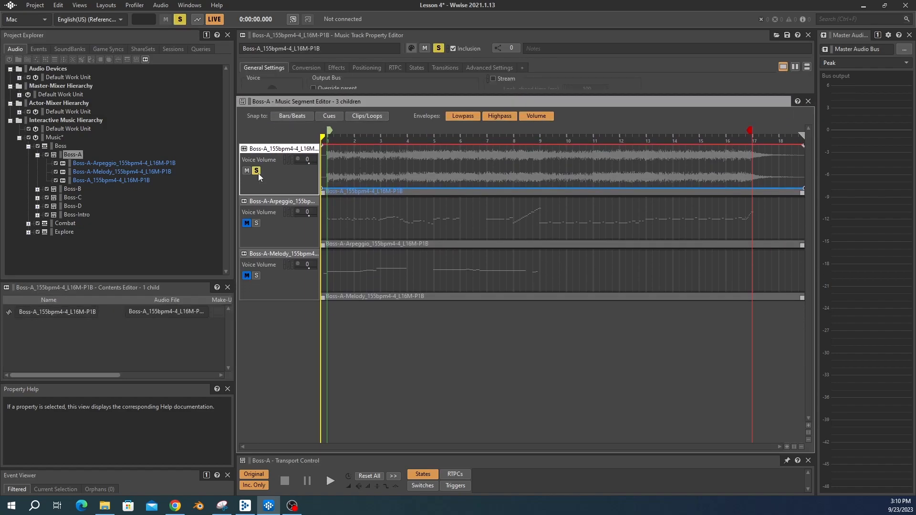
{"action": "key", "text": "space"}
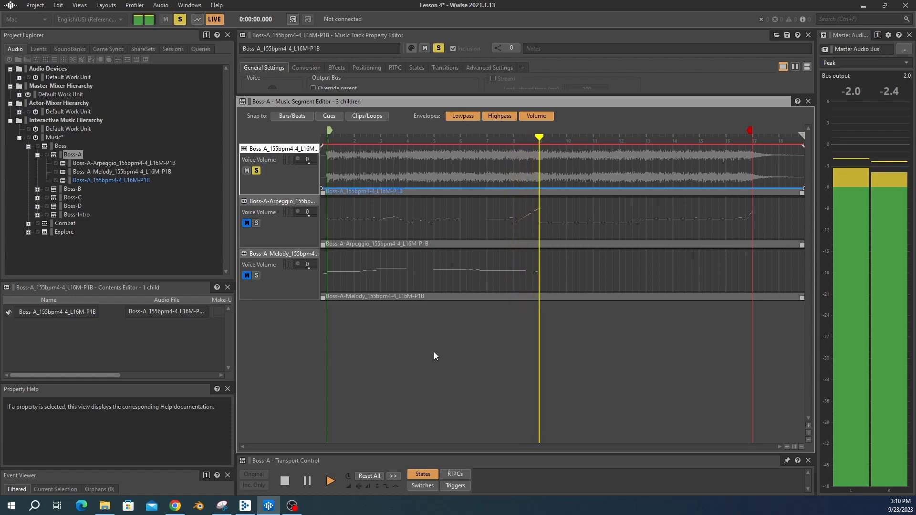
{"action": "key", "text": "space"}
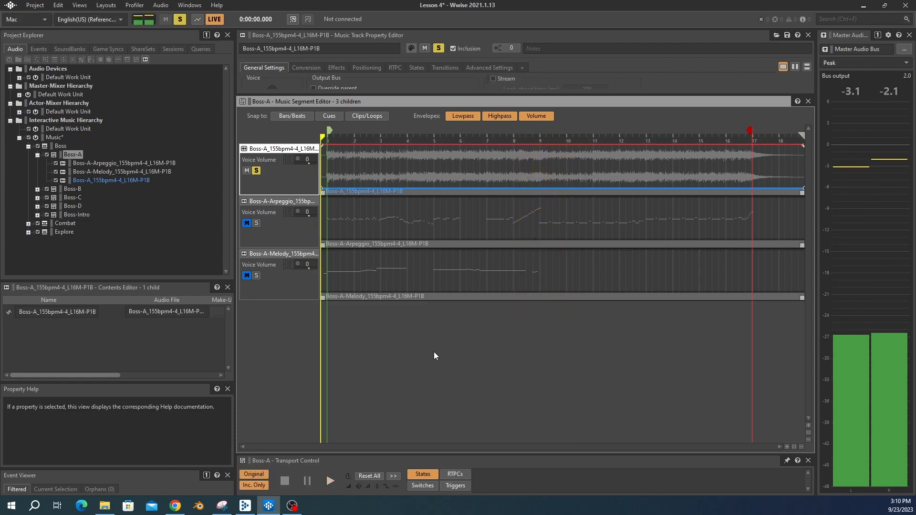
Step: Clear all solos, solo the Arpeggio MIDI track and preview the segment again
{"action": "left_click", "coordinate": [180, 20]}
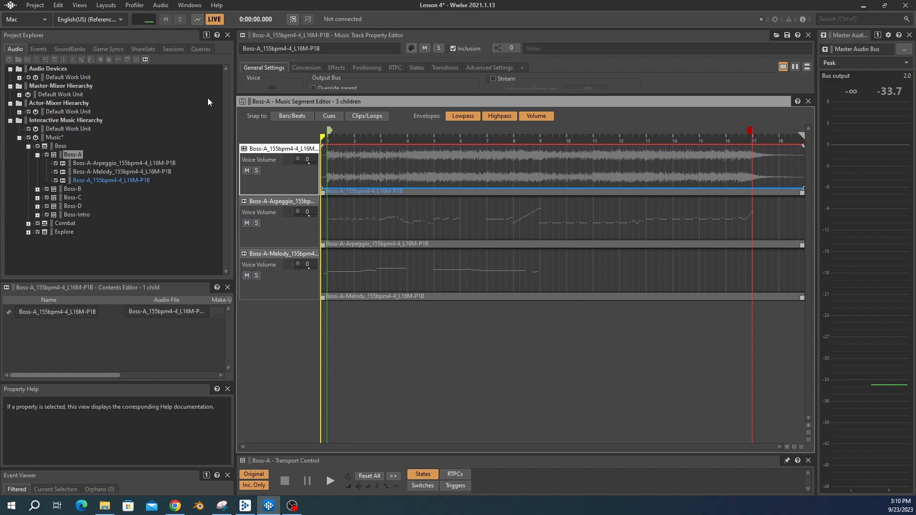
{"action": "left_click", "coordinate": [256, 222]}
{"action": "key", "text": "space"}
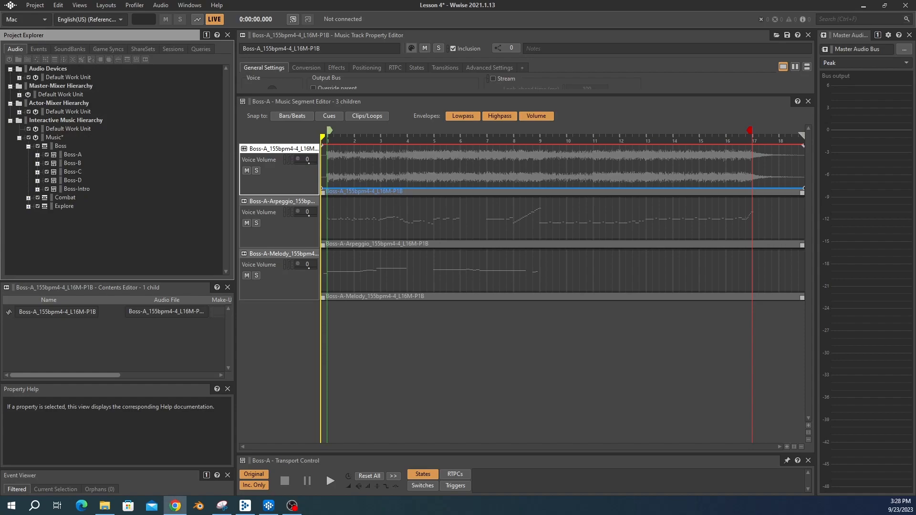
Step: Create a new work unit named Music in the Actor-Mixer Hierarchy
{"action": "left_click", "coordinate": [107, 262]}
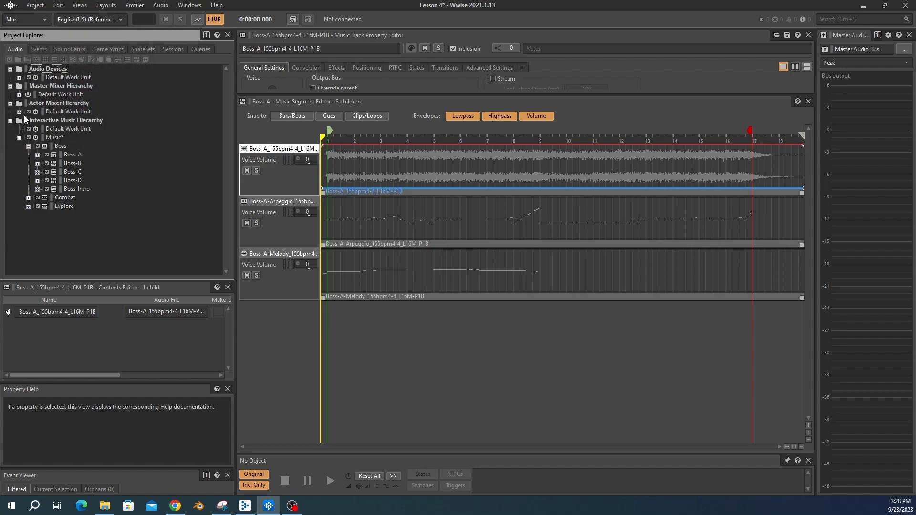
{"action": "left_click", "coordinate": [20, 112]}
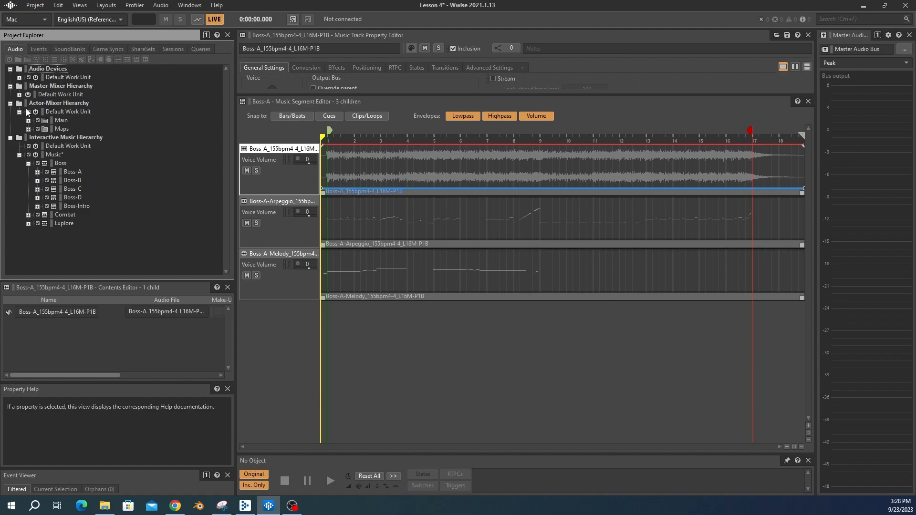
{"action": "right_click", "coordinate": [56, 105]}
{"action": "mouse_move", "coordinate": [94, 111]}
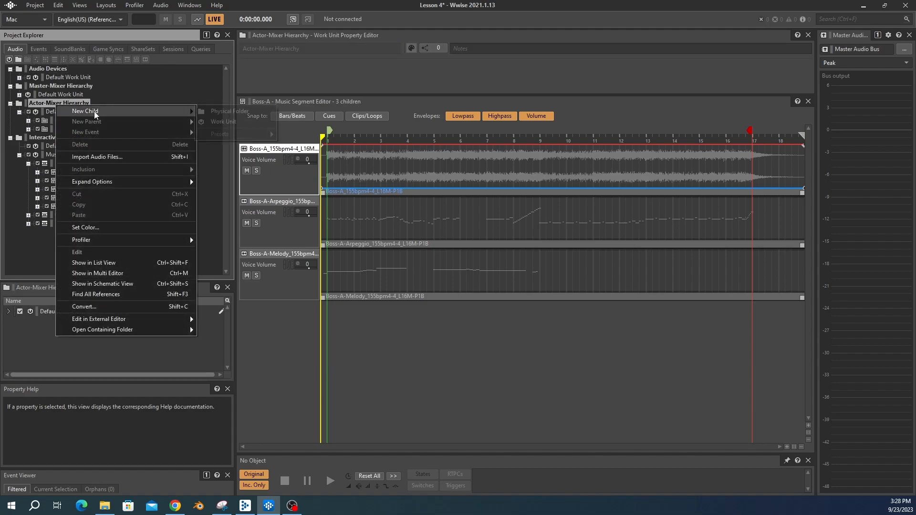
{"action": "left_click", "coordinate": [217, 121]}
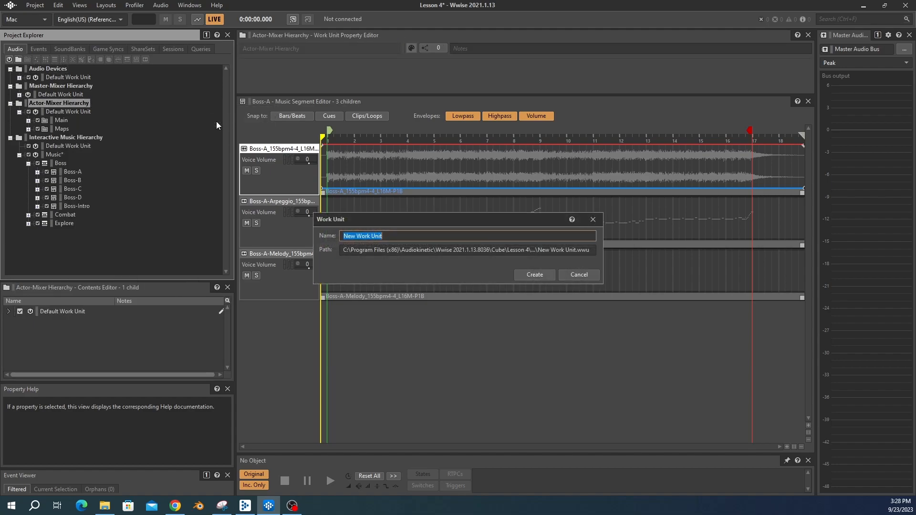
{"action": "type", "text": "Music"}
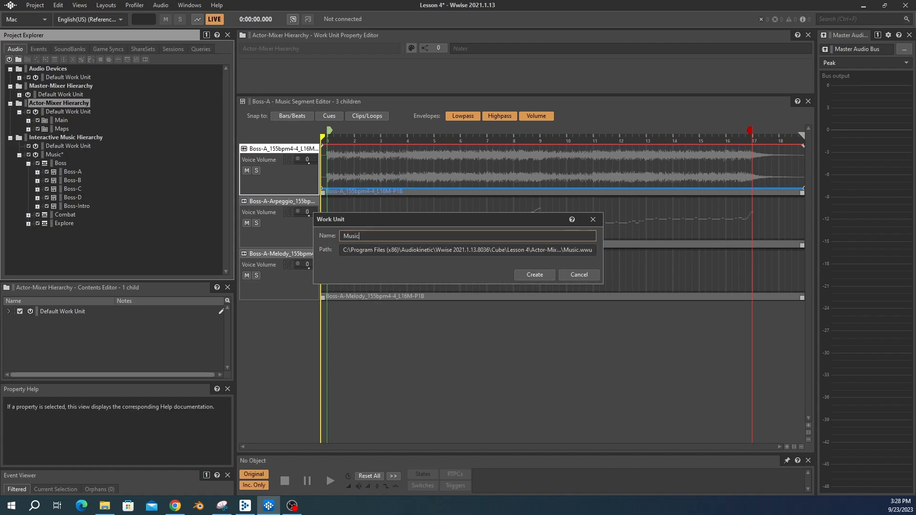
{"action": "key", "text": "Return"}
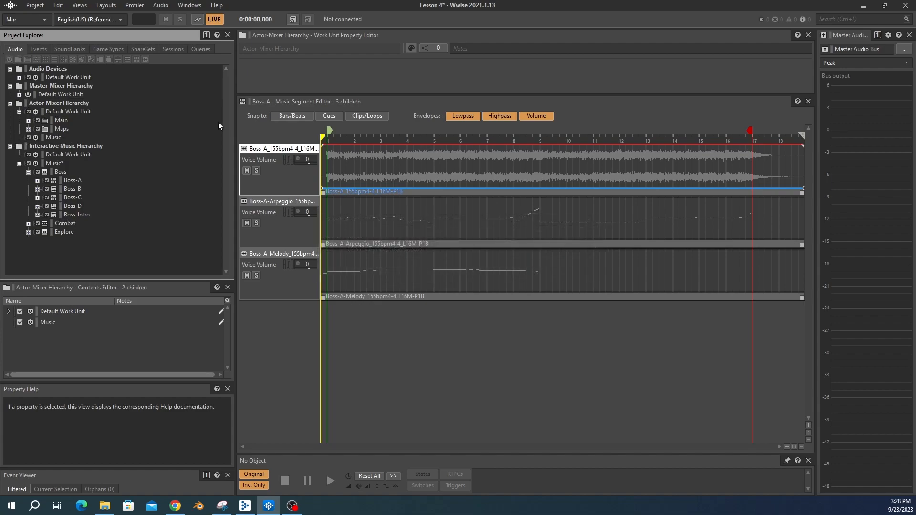
Step: Add a Sound SFX child named Arpeggio Synth to the Music work unit
{"action": "left_click", "coordinate": [53, 138]}
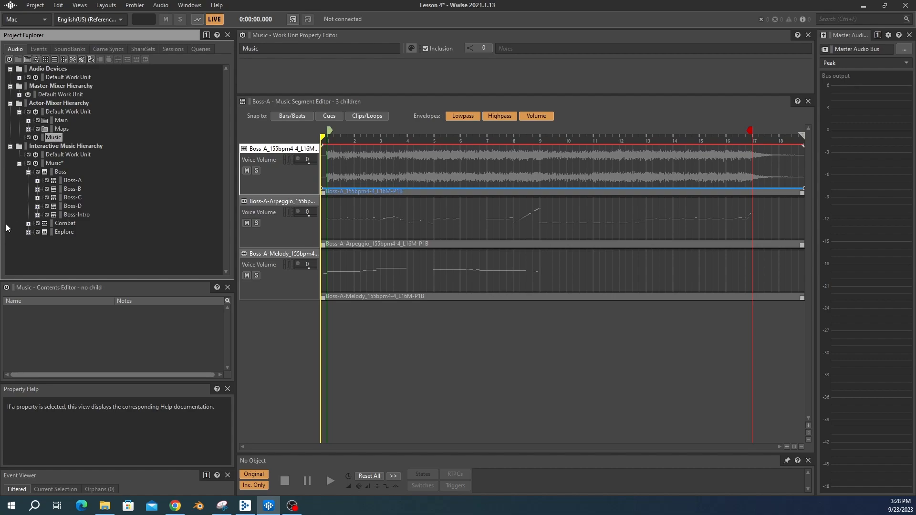
{"action": "right_click", "coordinate": [54, 137]}
{"action": "mouse_move", "coordinate": [182, 143]}
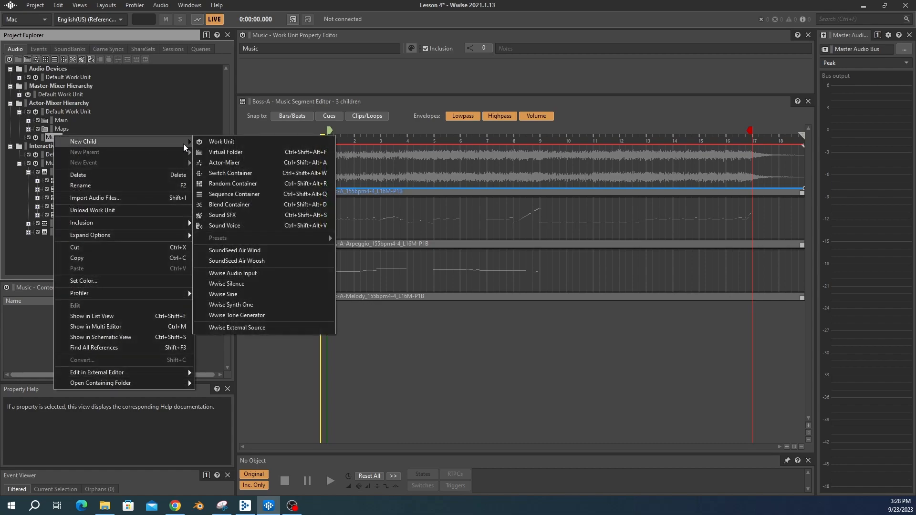
{"action": "left_click", "coordinate": [231, 216]}
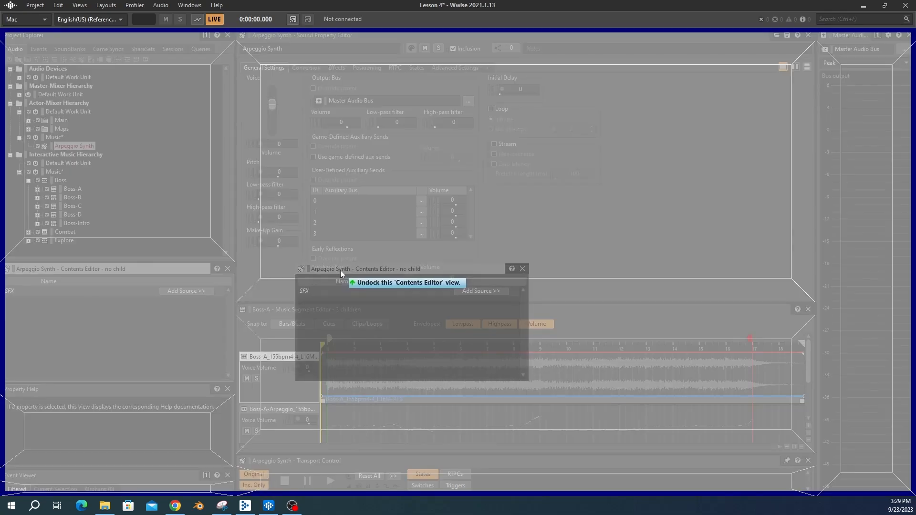
{"action": "left_click_drag", "start_coordinate": [339, 269], "coordinate": [351, 291]}
{"action": "left_click_drag", "start_coordinate": [334, 165], "coordinate": [329, 103]}
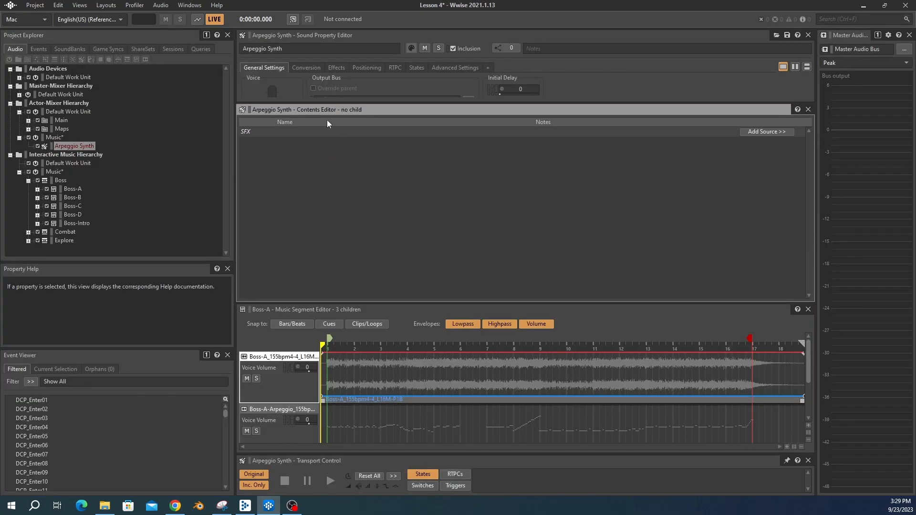
Step: Add a Wwise Synth One source to the Arpeggio Synth sound and preview it
{"action": "left_click", "coordinate": [759, 132]}
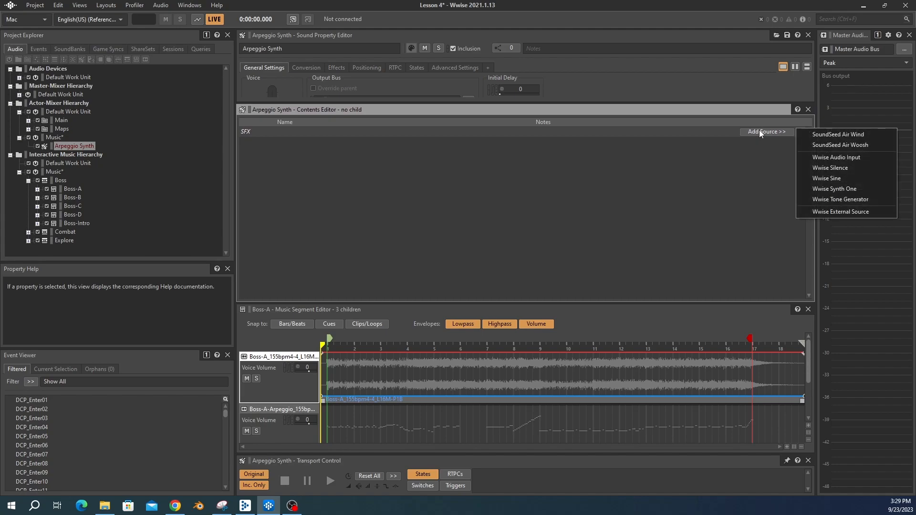
{"action": "left_click", "coordinate": [825, 190]}
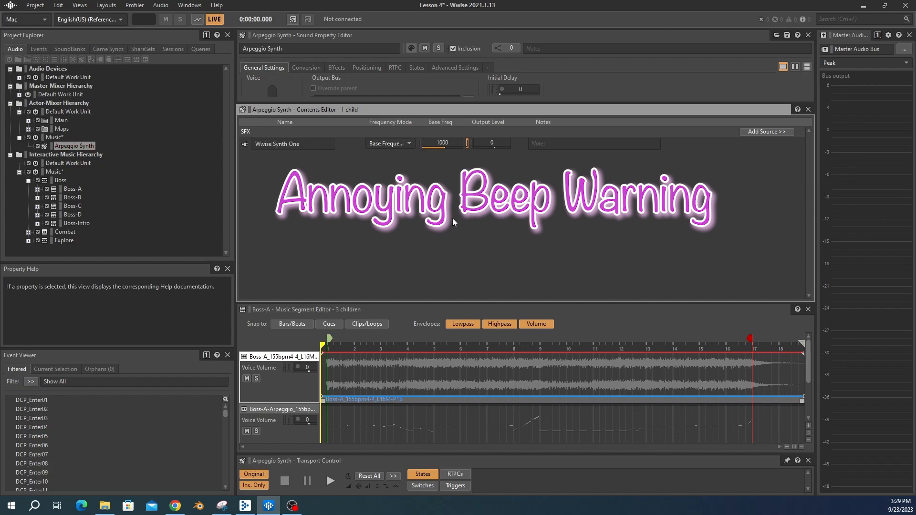
{"action": "key", "text": "space"}
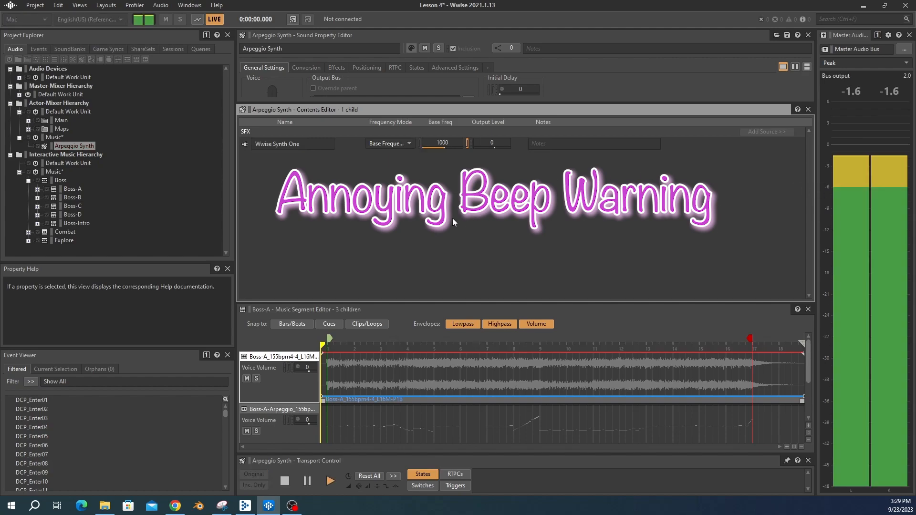
{"action": "key", "text": "space"}
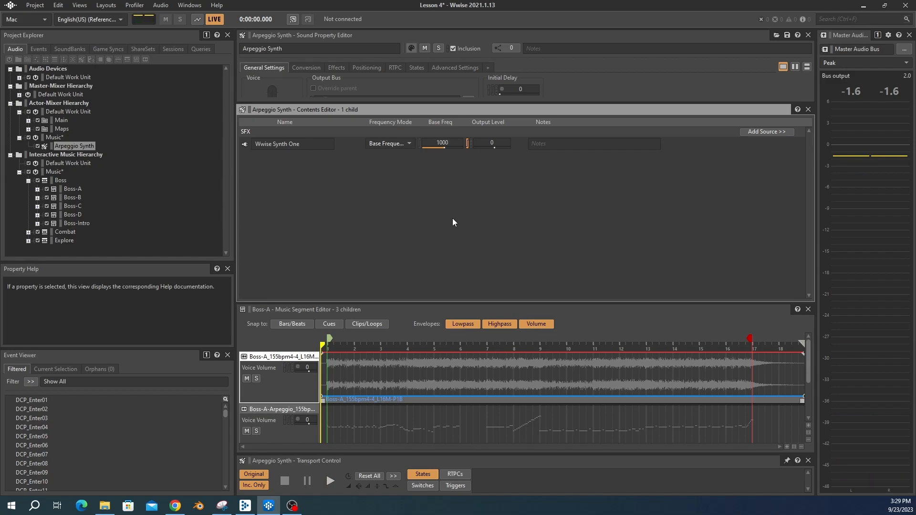
Step: Set the Wwise Synth One source's frequency mode to MIDI Note and preview the sound
{"action": "left_click", "coordinate": [377, 145]}
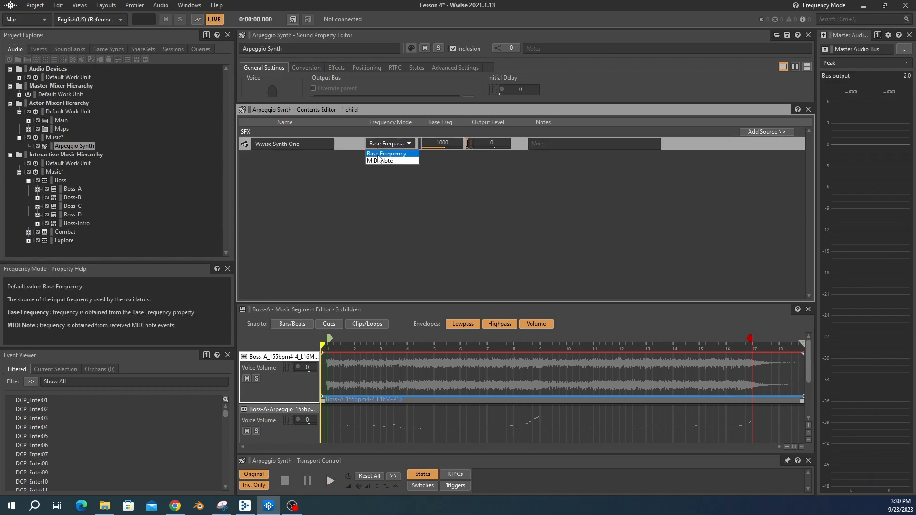
{"action": "left_click", "coordinate": [377, 161]}
{"action": "key", "text": "space"}
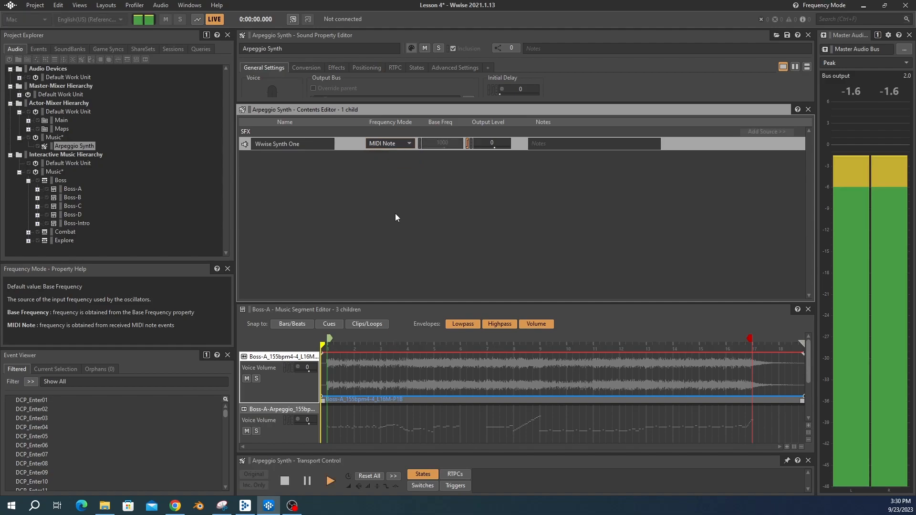
{"action": "key", "text": "space"}
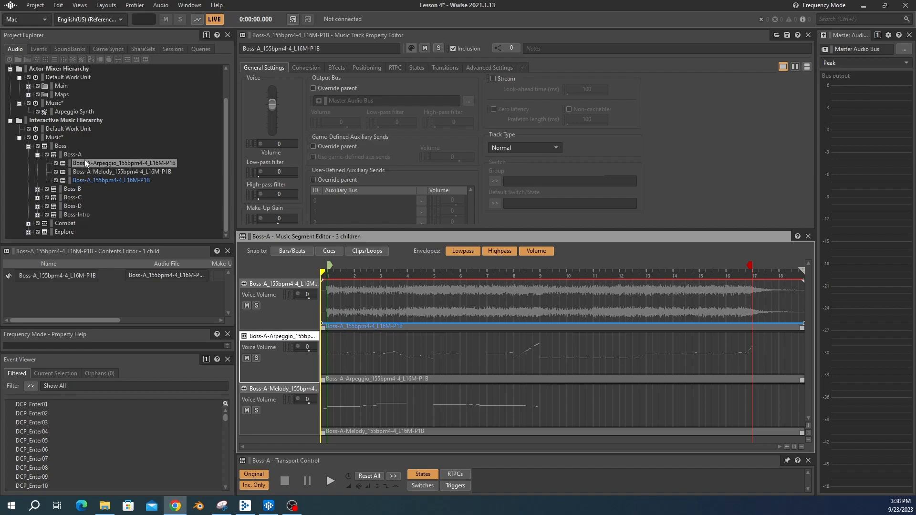
Step: Show the MIDI tab for the Arpeggio music track and override its MIDI target with the Arpeggio Synth sound
{"action": "left_click", "coordinate": [520, 69]}
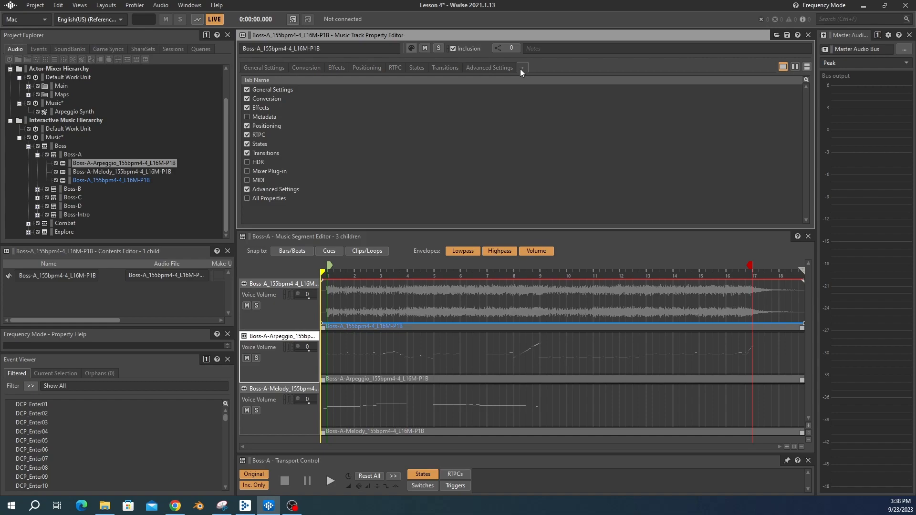
{"action": "left_click", "coordinate": [247, 180]}
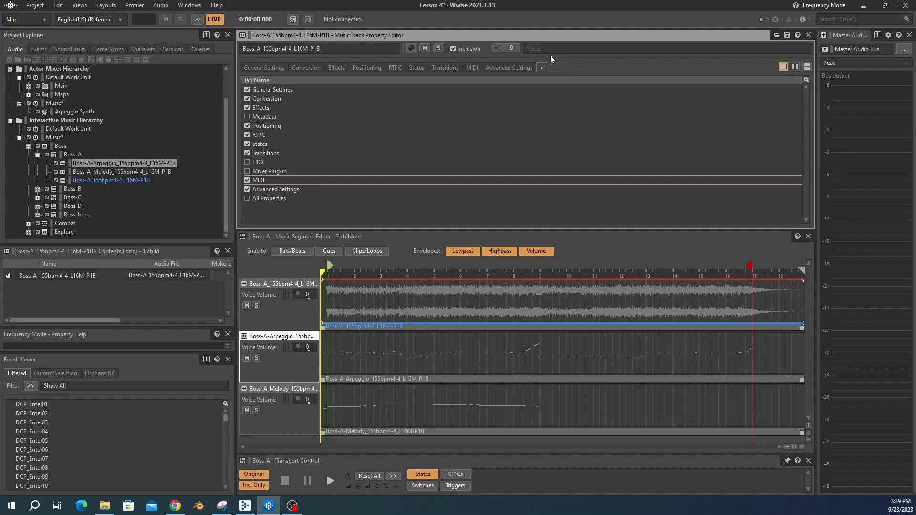
{"action": "left_click", "coordinate": [471, 68]}
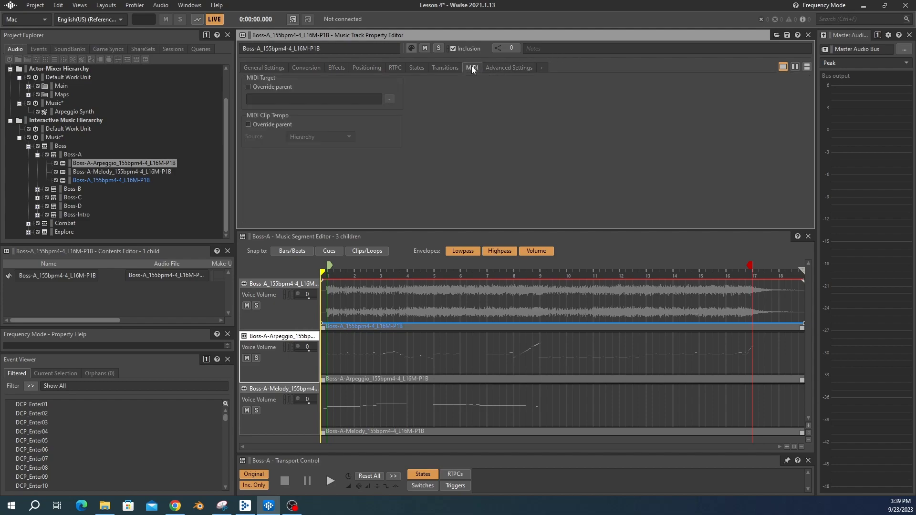
{"action": "left_click", "coordinate": [248, 87]}
{"action": "left_click", "coordinate": [389, 99]}
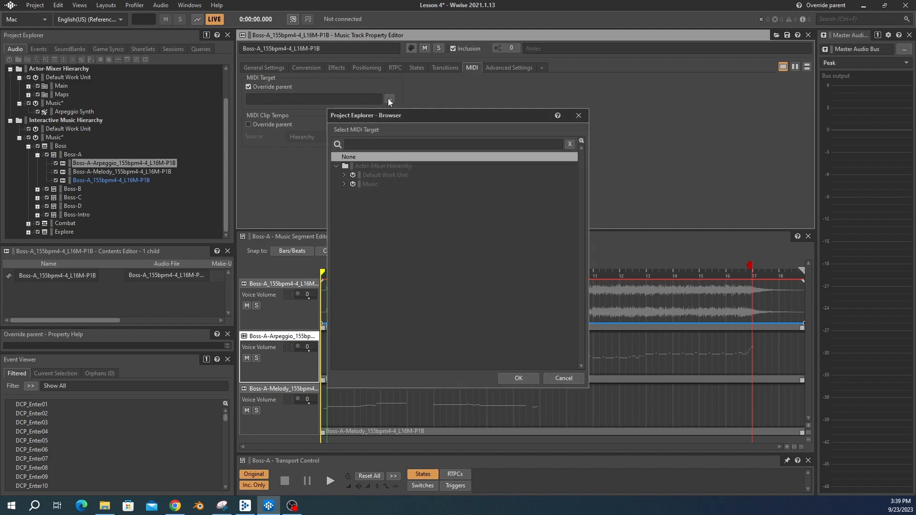
{"action": "left_click", "coordinate": [344, 184]}
{"action": "left_click", "coordinate": [387, 198]}
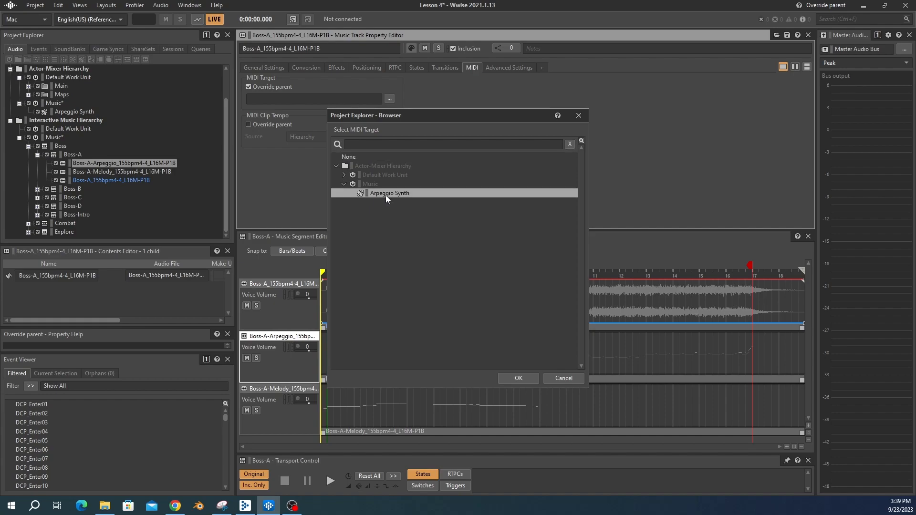
{"action": "left_click", "coordinate": [518, 378]}
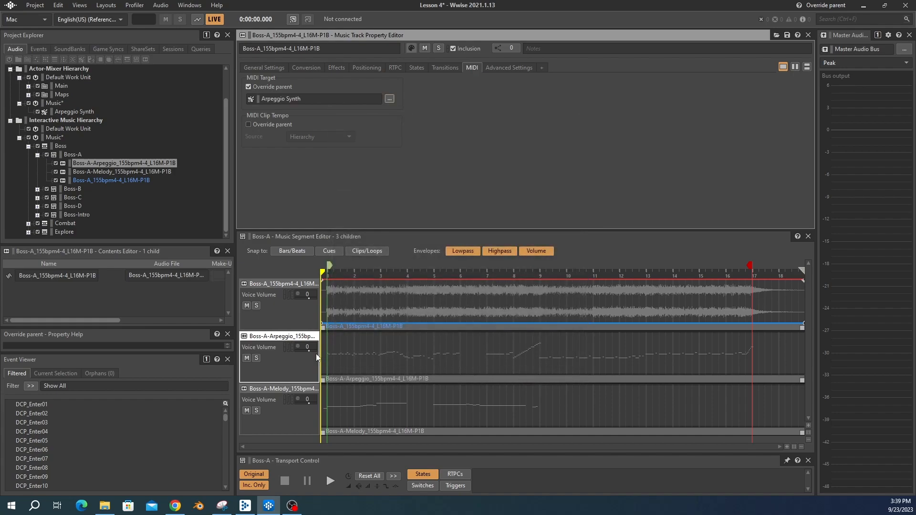
Step: Select the Arpeggio track, solo it and preview the Boss-A segment playing through the synth
{"action": "left_click", "coordinate": [256, 358]}
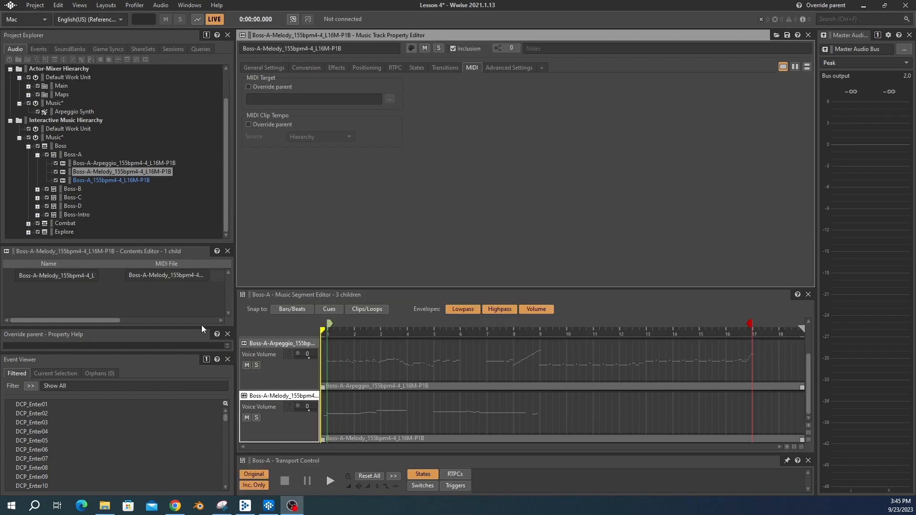
{"action": "left_click", "coordinate": [191, 305]}
{"action": "left_click", "coordinate": [130, 165]}
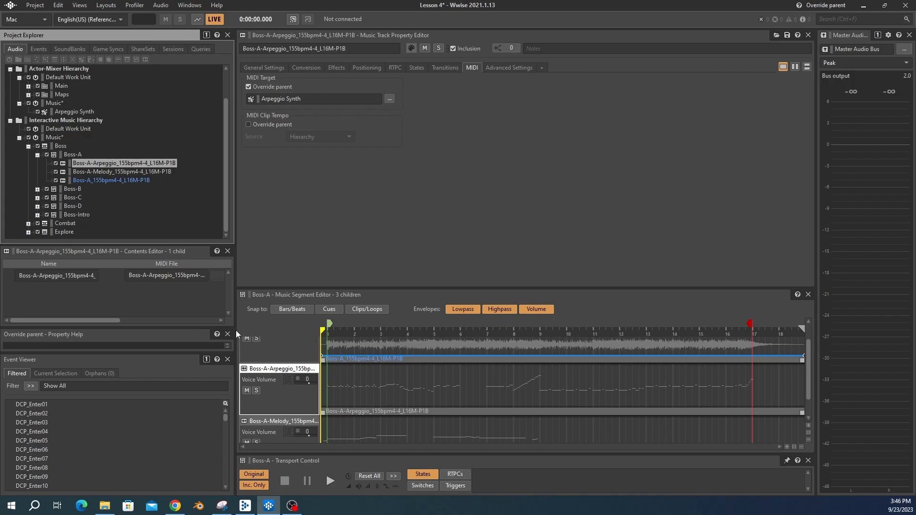
{"action": "key", "text": "space"}
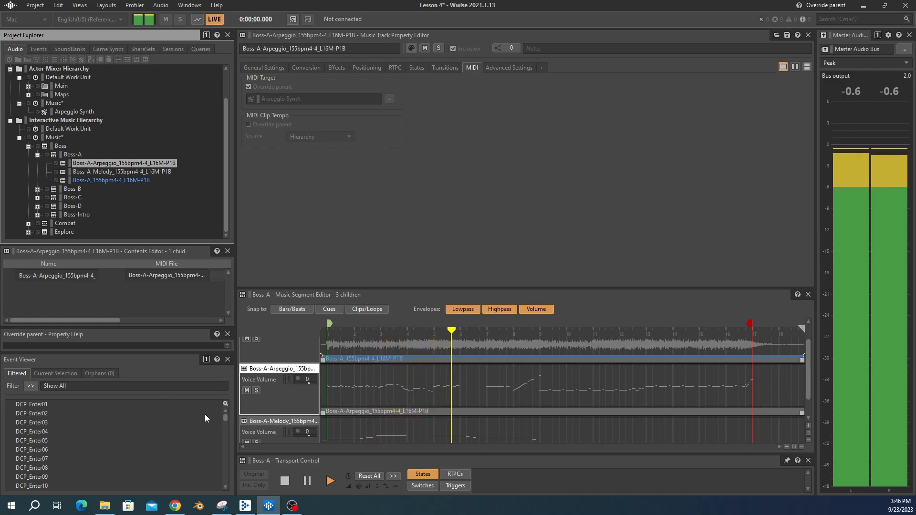
{"action": "left_click", "coordinate": [257, 391]}
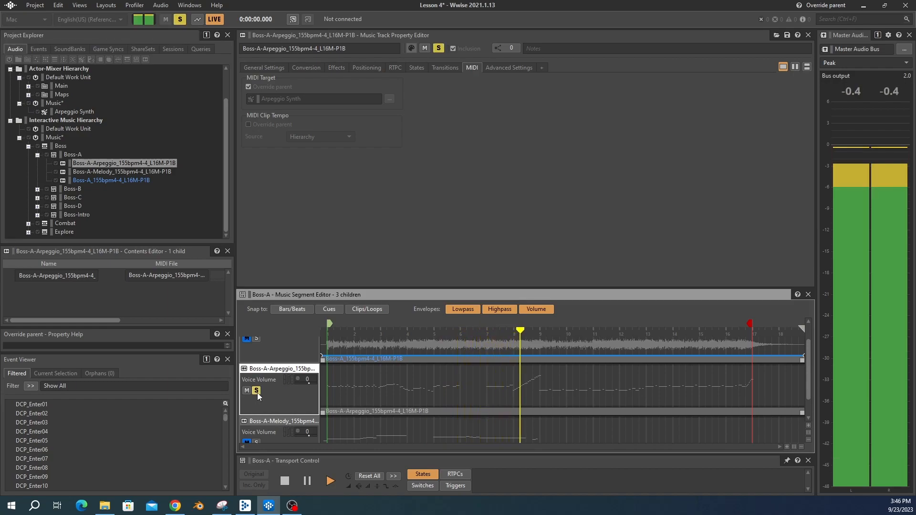
{"action": "key", "text": "space"}
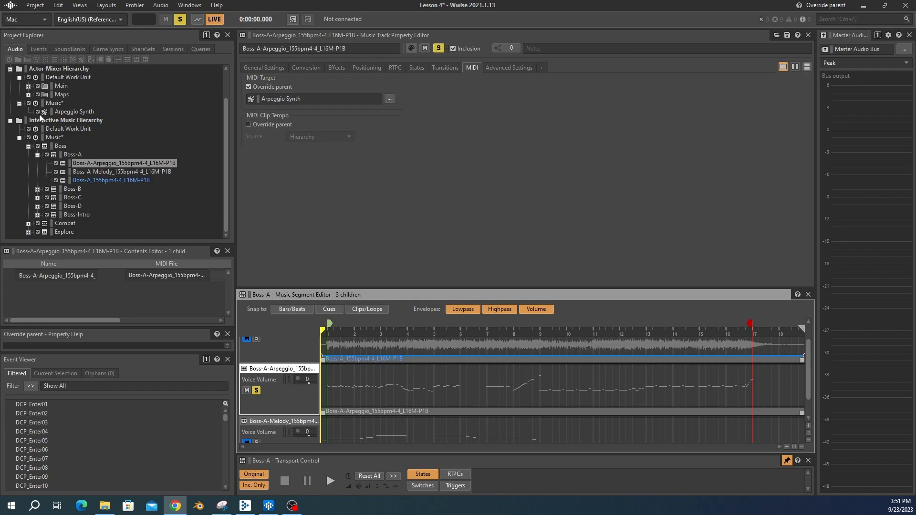
Step: Open the Arpeggio Synth's Wwise Synth One source editor and set Oscillator 2's waveform to Sawtooth
{"action": "left_click", "coordinate": [10, 68]}
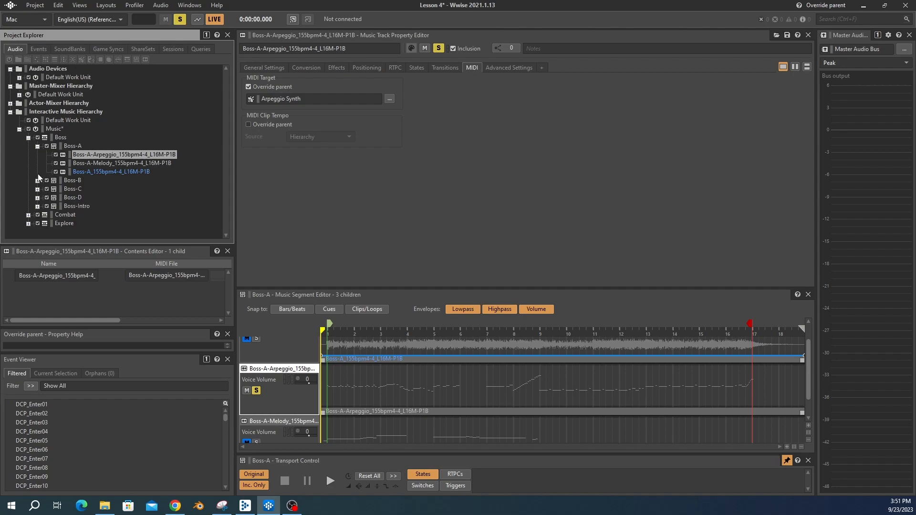
{"action": "left_click", "coordinate": [10, 103]}
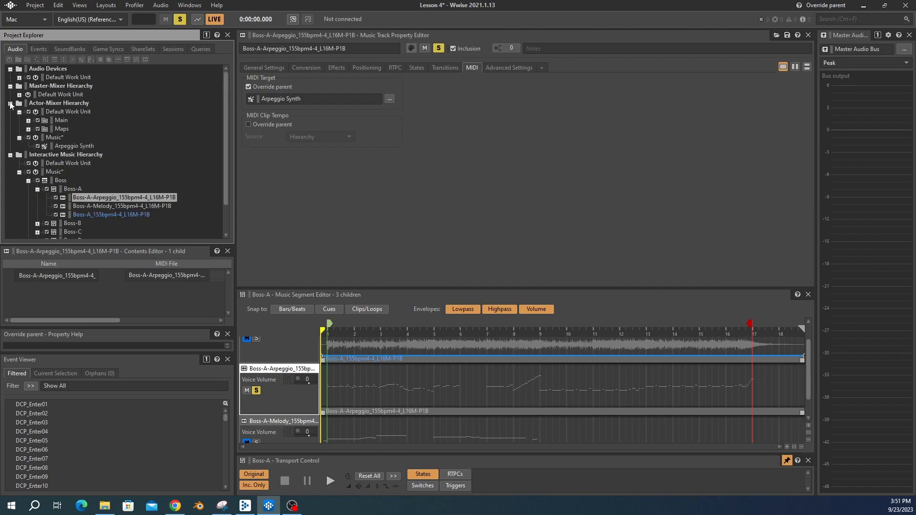
{"action": "left_click", "coordinate": [68, 146]}
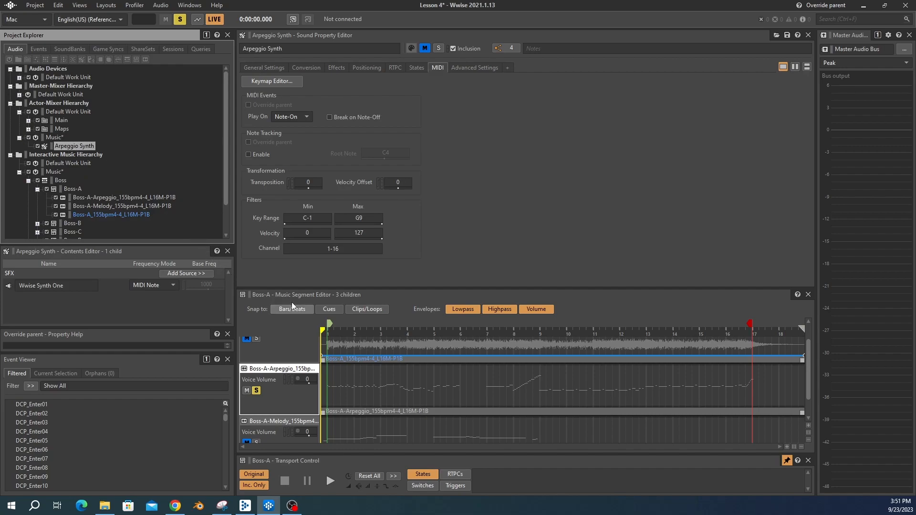
{"action": "left_click_drag", "start_coordinate": [75, 250], "coordinate": [400, 278]}
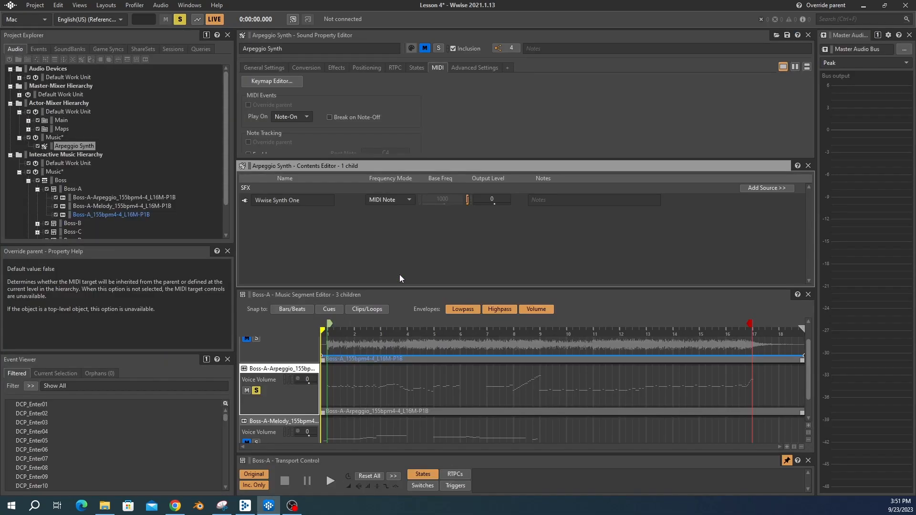
{"action": "left_click", "coordinate": [244, 201]}
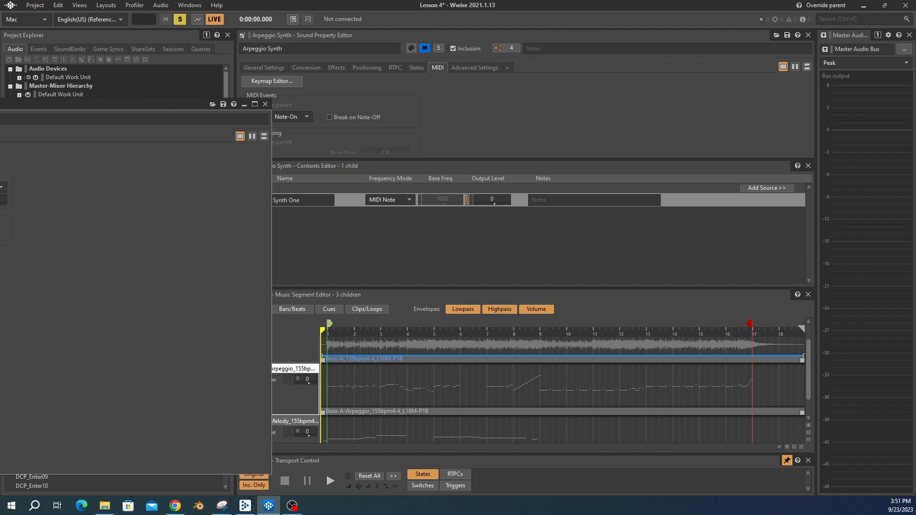
{"action": "double_click", "coordinate": [244, 201]}
{"action": "left_click_drag", "start_coordinate": [348, 105], "coordinate": [406, 120]}
{"action": "left_click", "coordinate": [313, 202]}
{"action": "left_click", "coordinate": [296, 227]}
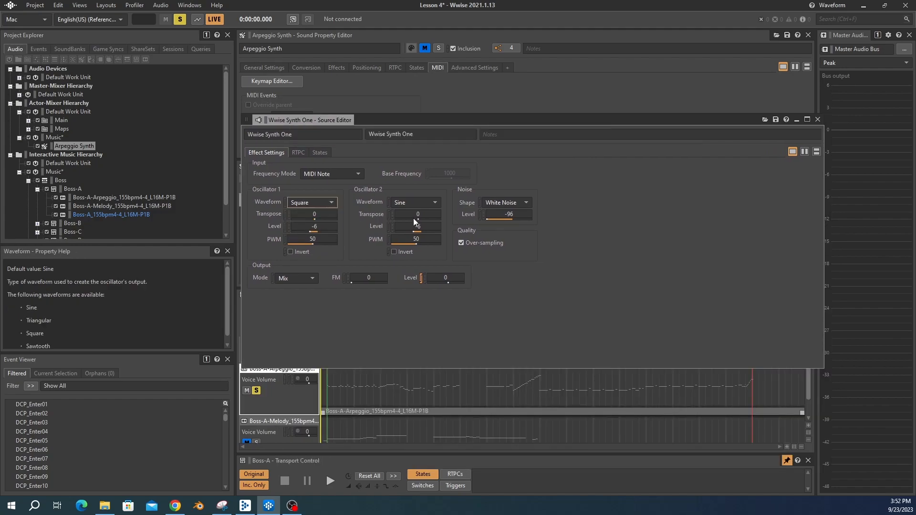
{"action": "left_click", "coordinate": [411, 205]}
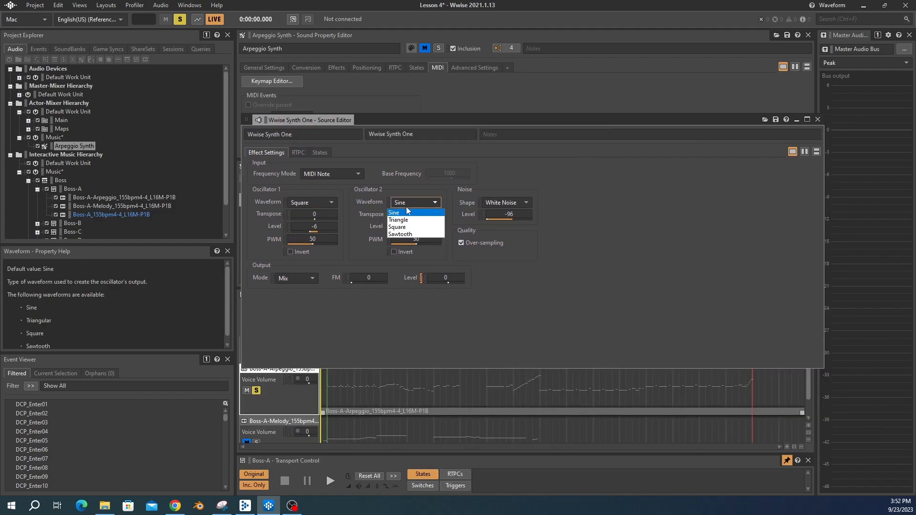
{"action": "left_click", "coordinate": [398, 235]}
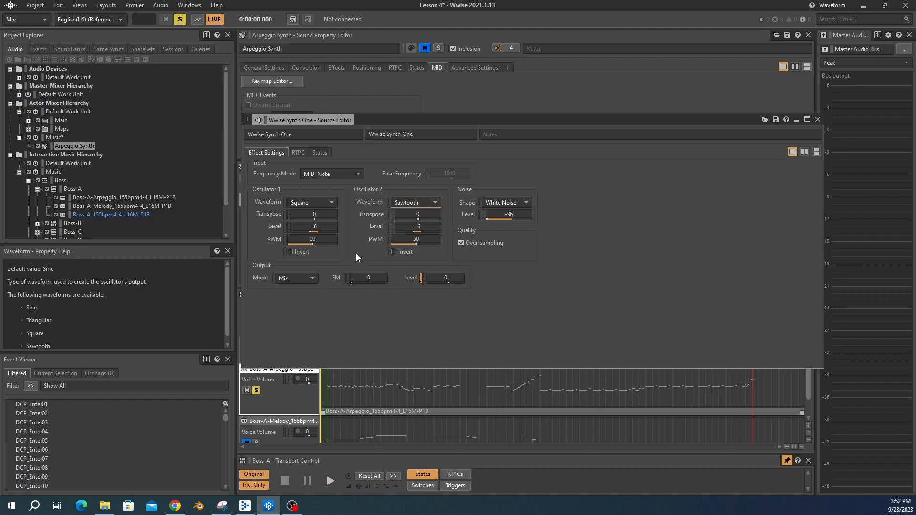
Step: Select the Boss-A segment and preview it with the new waveform
{"action": "left_click", "coordinate": [66, 189]}
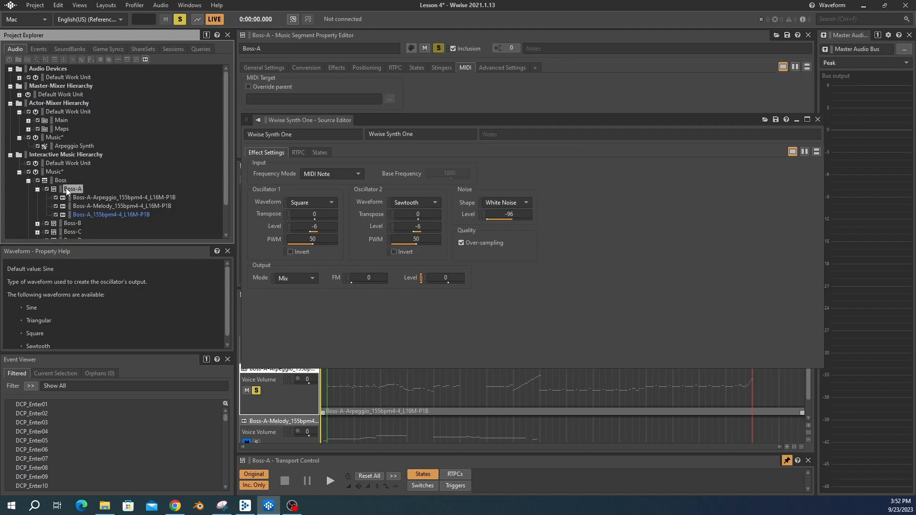
{"action": "key", "text": "space"}
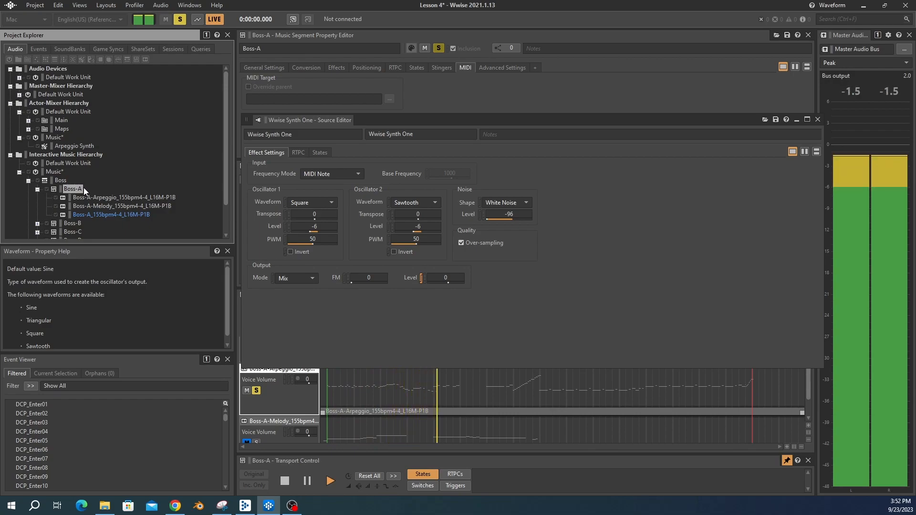
{"action": "key", "text": "space"}
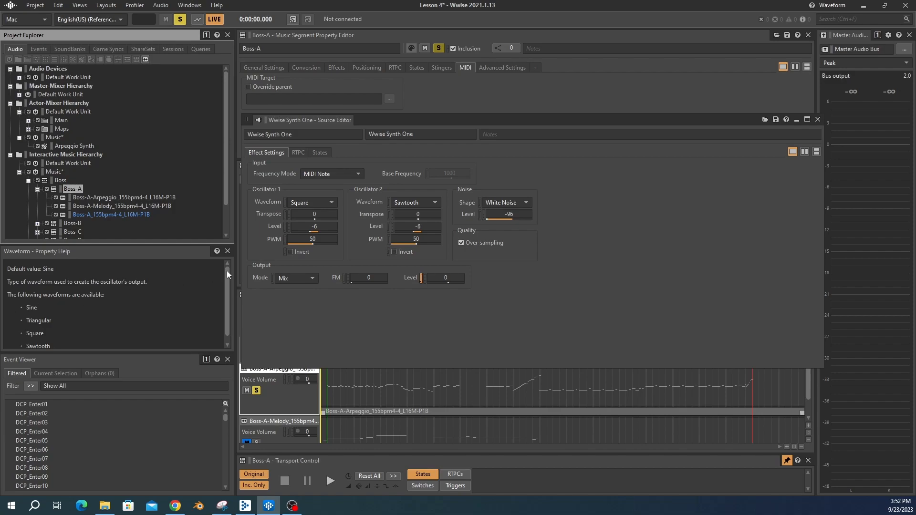
Step: Set Oscillator 1's level to -15 and Oscillator 2's level to -12, then preview the Boss-A segment
{"action": "left_click", "coordinate": [322, 226]}
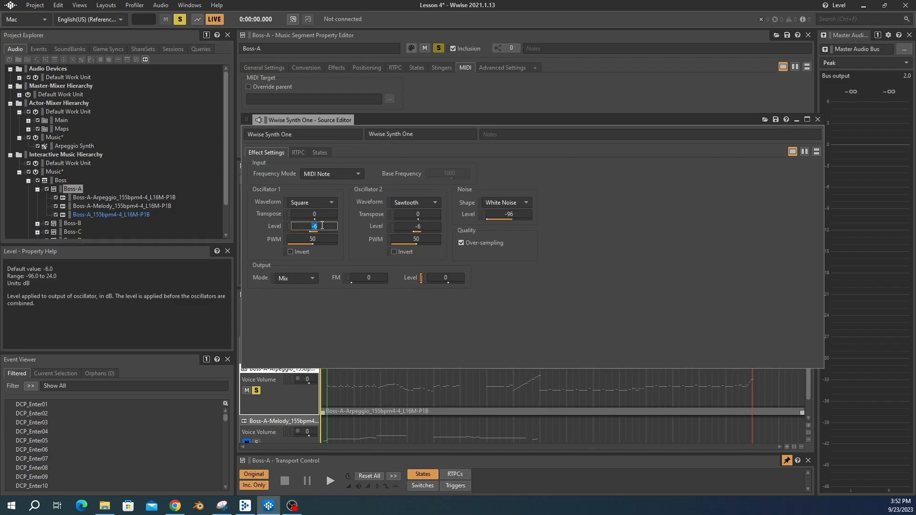
{"action": "type", "text": "-15"}
{"action": "key", "text": "Return"}
{"action": "left_click", "coordinate": [432, 227]}
{"action": "type", "text": "-12"}
{"action": "key", "text": "Return"}
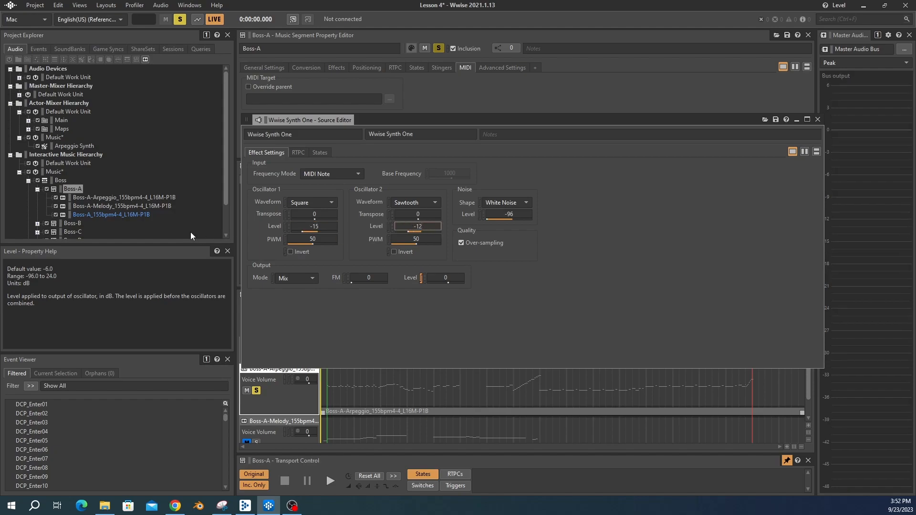
{"action": "left_click", "coordinate": [64, 190]}
{"action": "key", "text": "space"}
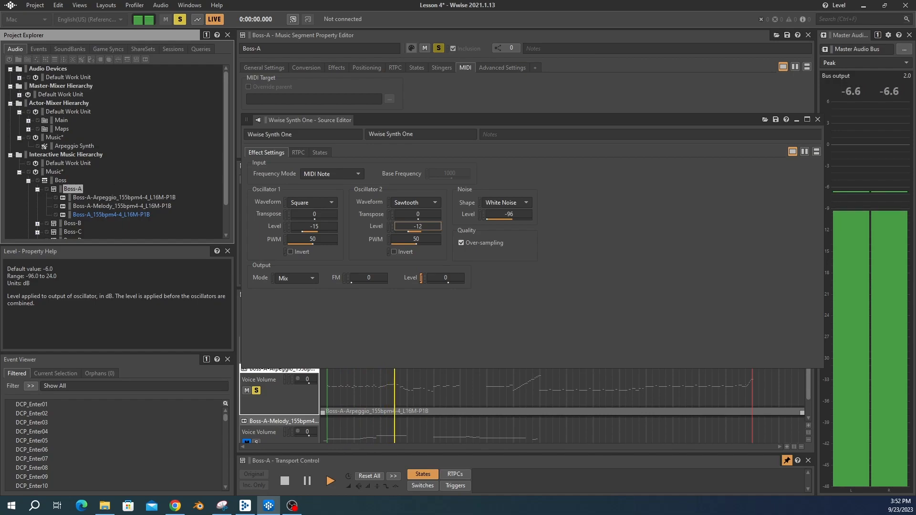
{"action": "key", "text": "space"}
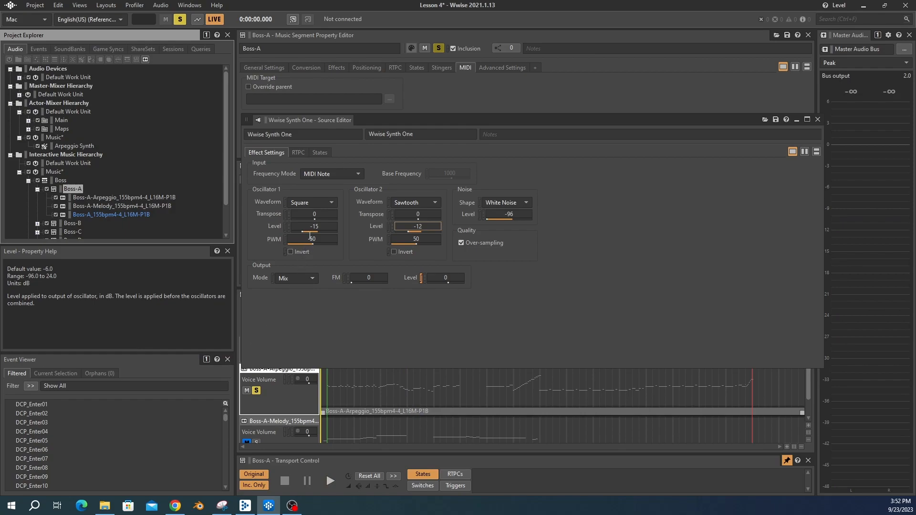
Step: Set Oscillator 1's transpose to -6 and Oscillator 2's transpose to 6, then preview the Boss-A segment
{"action": "left_click", "coordinate": [321, 213]}
{"action": "type", "text": "-6"}
{"action": "left_click", "coordinate": [416, 214]}
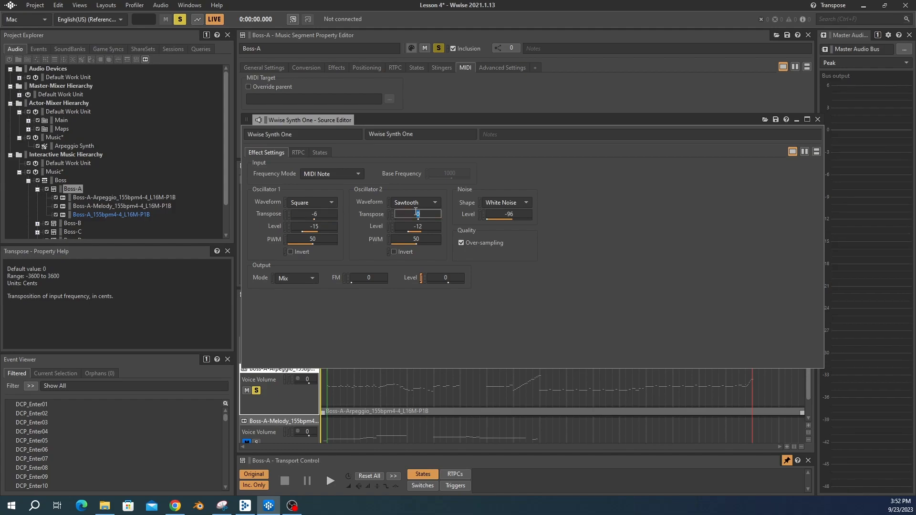
{"action": "type", "text": "6"}
{"action": "left_click", "coordinate": [133, 214]}
{"action": "left_click", "coordinate": [74, 189]}
{"action": "key", "text": "space"}
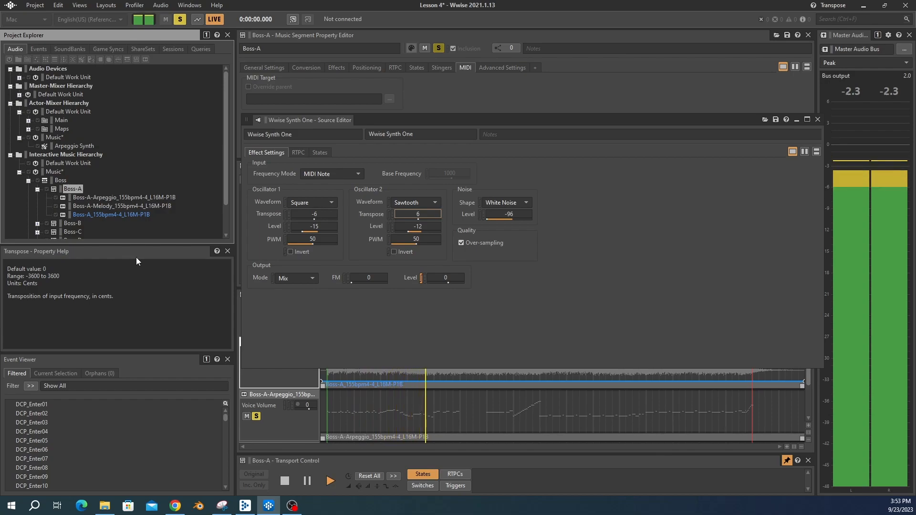
{"action": "key", "text": "space"}
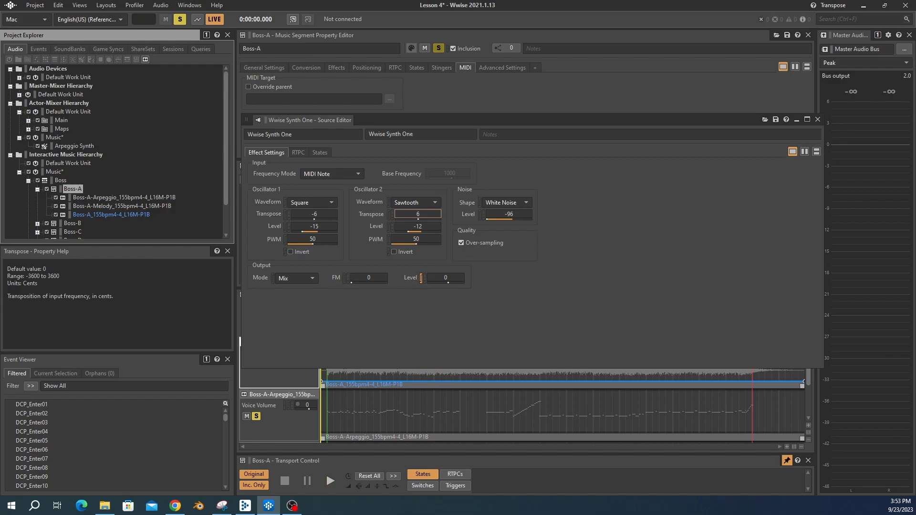
Step: Set the synth output's FM amount to 75 and preview the Boss-A segment
{"action": "left_click", "coordinate": [369, 277]}
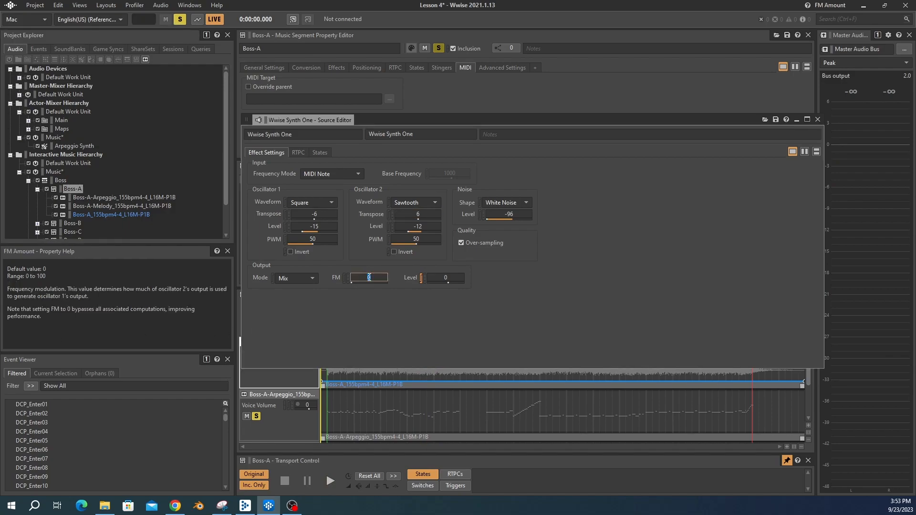
{"action": "type", "text": "75"}
{"action": "left_click", "coordinate": [69, 190]}
{"action": "key", "text": "space"}
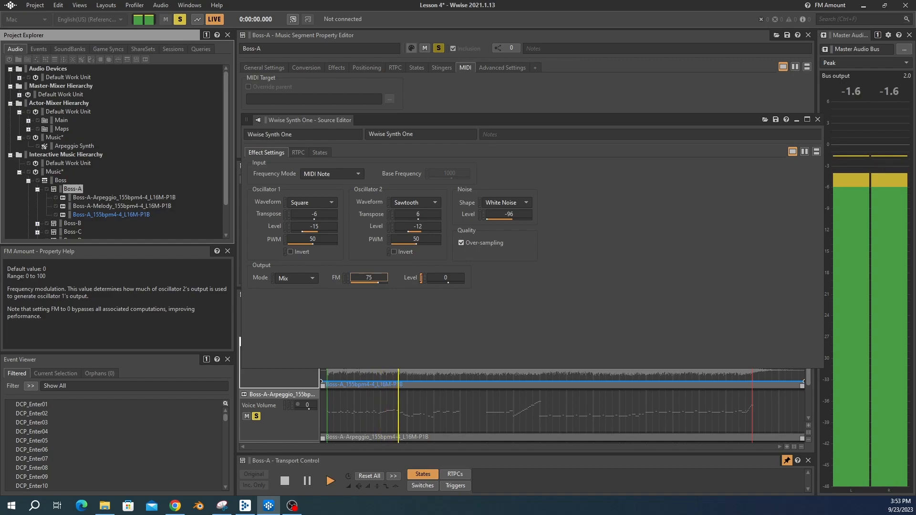
{"action": "key", "text": "space"}
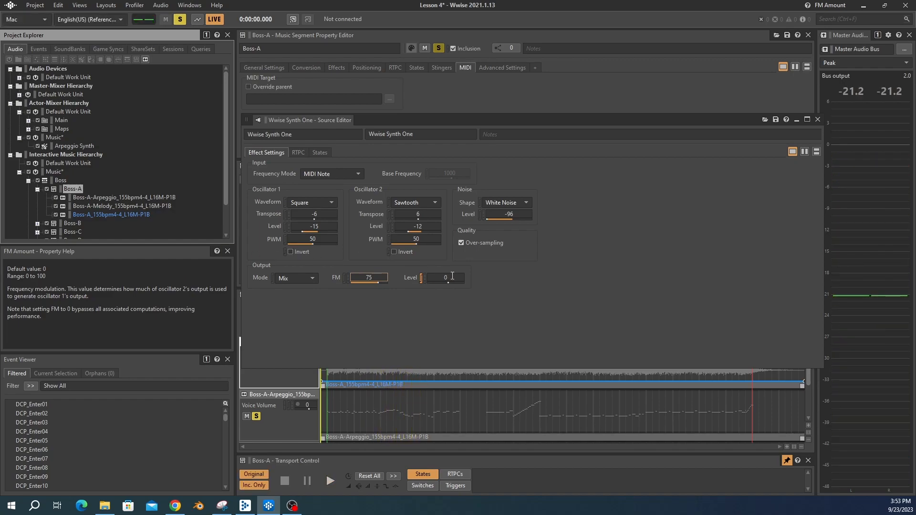
Step: Set the synth output level to -6 and preview the Boss-A segment
{"action": "left_click", "coordinate": [452, 276]}
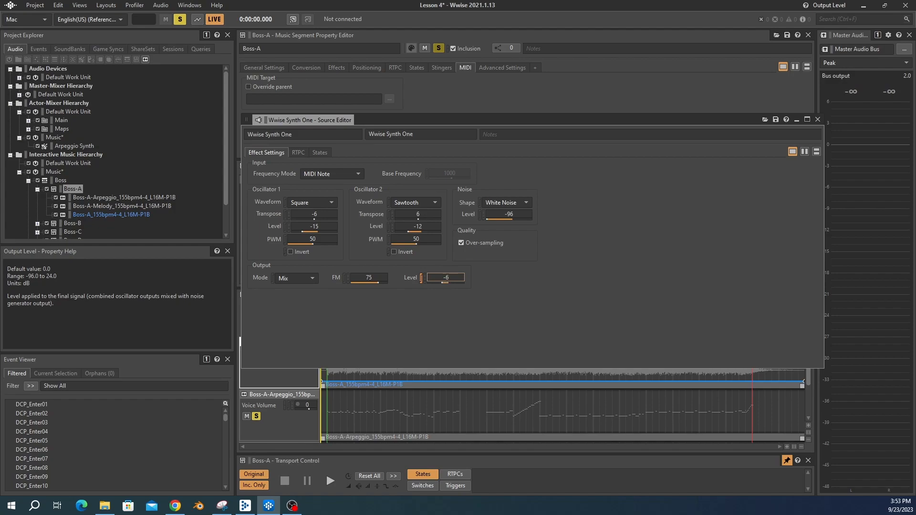
{"action": "left_click", "coordinate": [72, 190]}
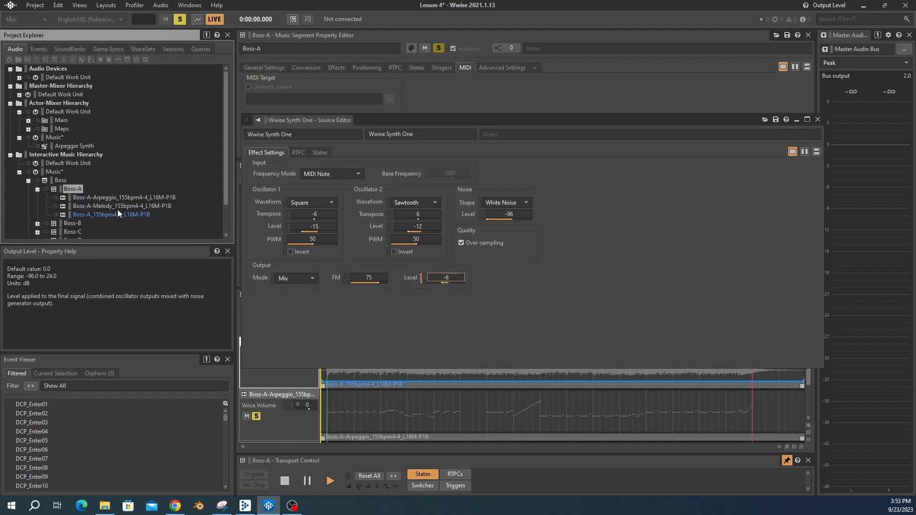
{"action": "key", "text": "space"}
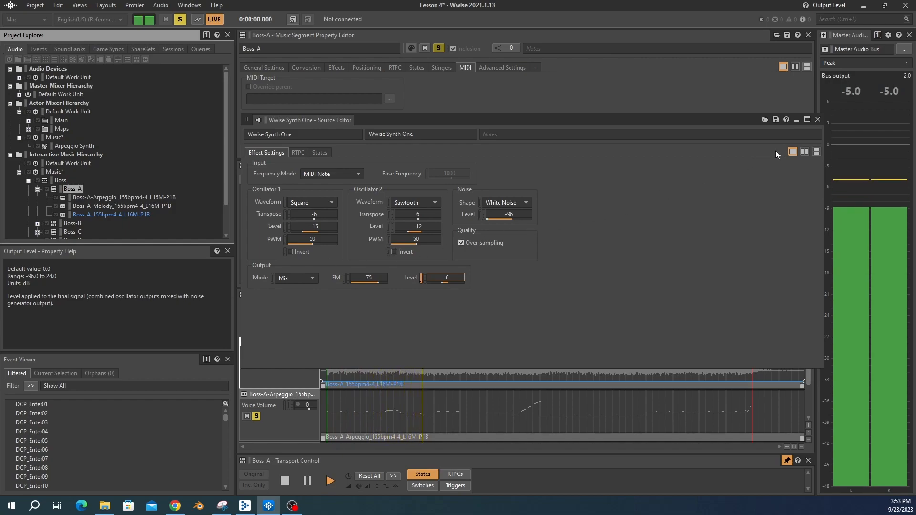
{"action": "key", "text": "space"}
Step: Close the synth editor, dock the Contents Editor beneath the Project Explorer, and select Boss-A to preview it
{"action": "left_click", "coordinate": [816, 120]}
{"action": "left_click_drag", "start_coordinate": [279, 165], "coordinate": [86, 327]}
{"action": "left_click_drag", "start_coordinate": [86, 214], "coordinate": [81, 245]}
{"action": "left_click", "coordinate": [72, 189]}
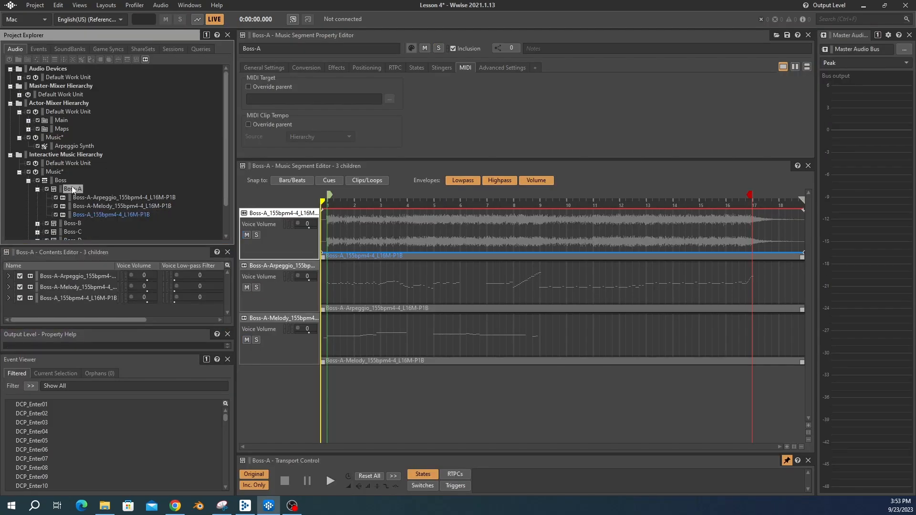
{"action": "key", "text": "space"}
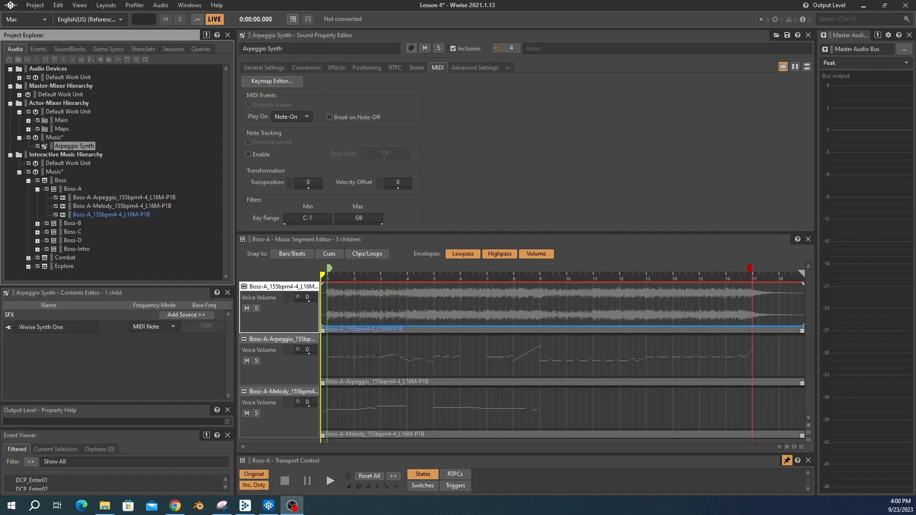
Step: Open Arpeggio Synth's Wwise Synth One RTPC modulator envelope and set attack time to 0 and release time to 0.05
{"action": "double_click", "coordinate": [8, 328]}
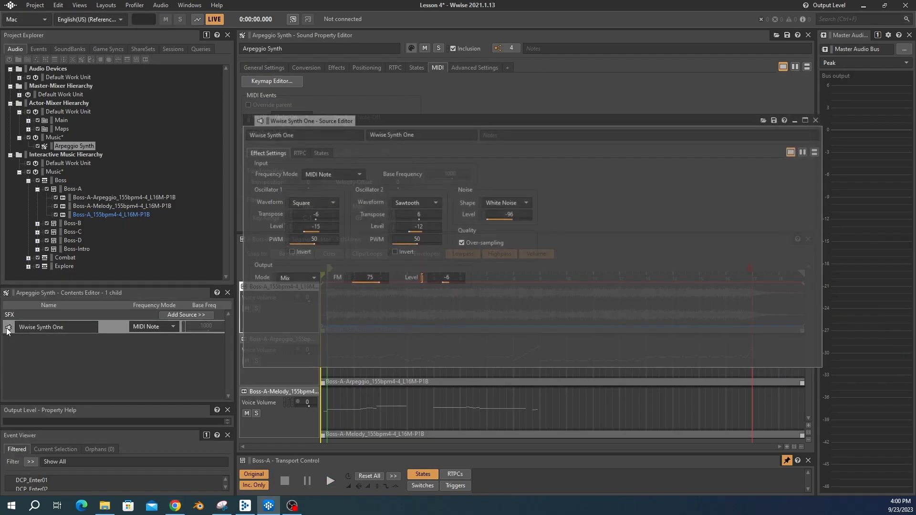
{"action": "left_click", "coordinate": [298, 152]}
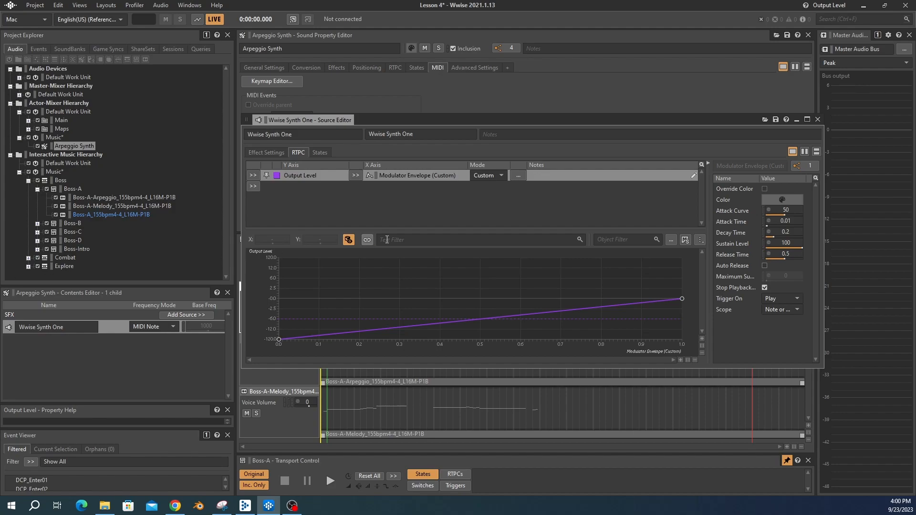
{"action": "left_click", "coordinate": [786, 221]}
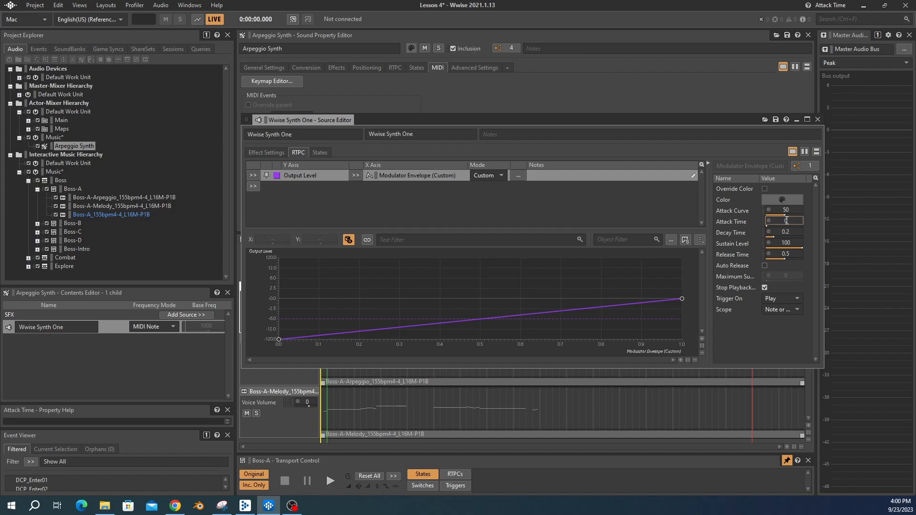
{"action": "left_click", "coordinate": [792, 254]}
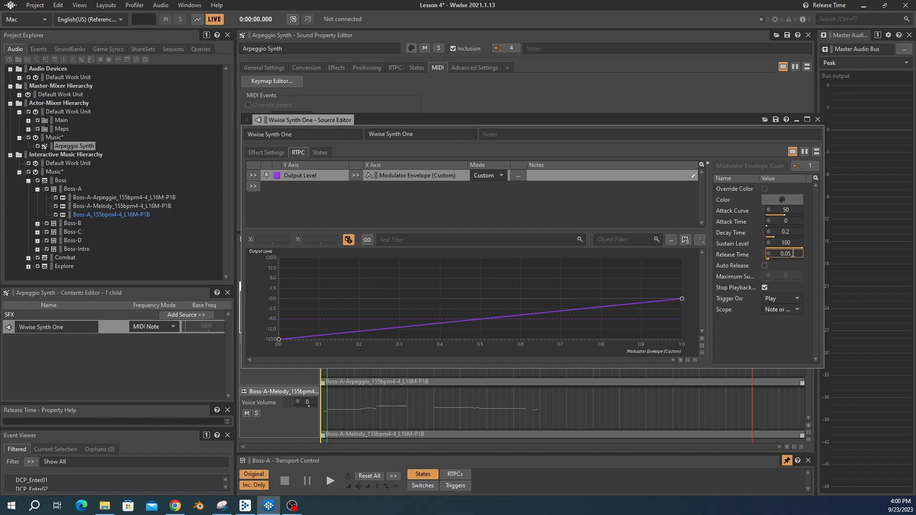
{"action": "left_click", "coordinate": [73, 188]}
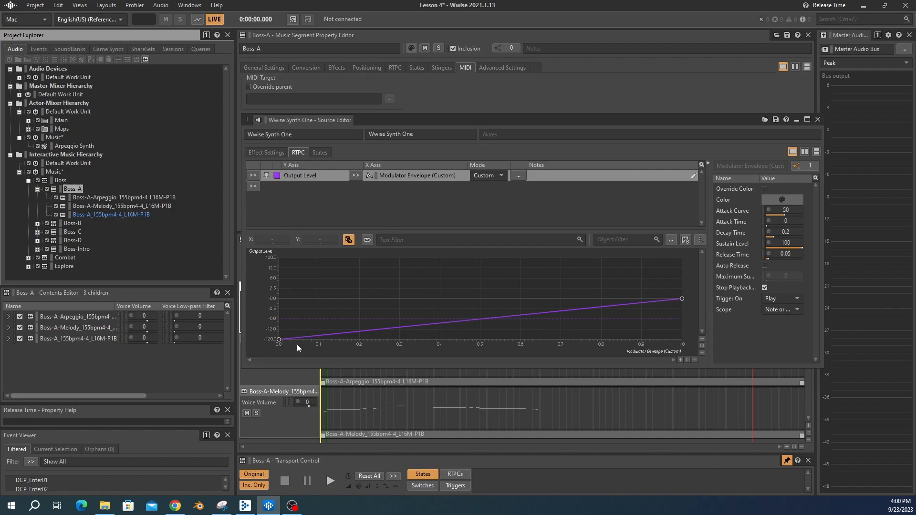
Step: Solo the Boss-A arpeggio track, mute the melody track, and preview the segment
{"action": "left_click_drag", "start_coordinate": [400, 122], "coordinate": [393, 70]}
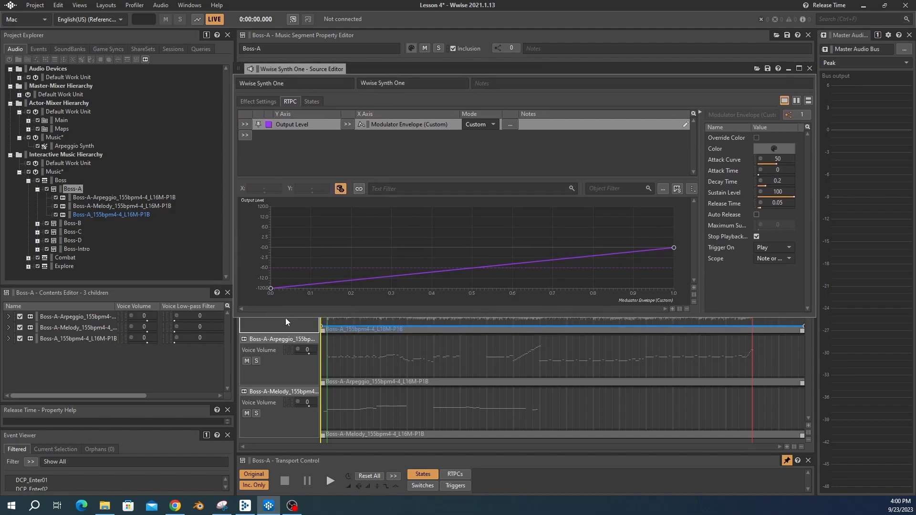
{"action": "left_click", "coordinate": [256, 361]}
{"action": "left_click", "coordinate": [246, 413]}
{"action": "key", "text": "space"}
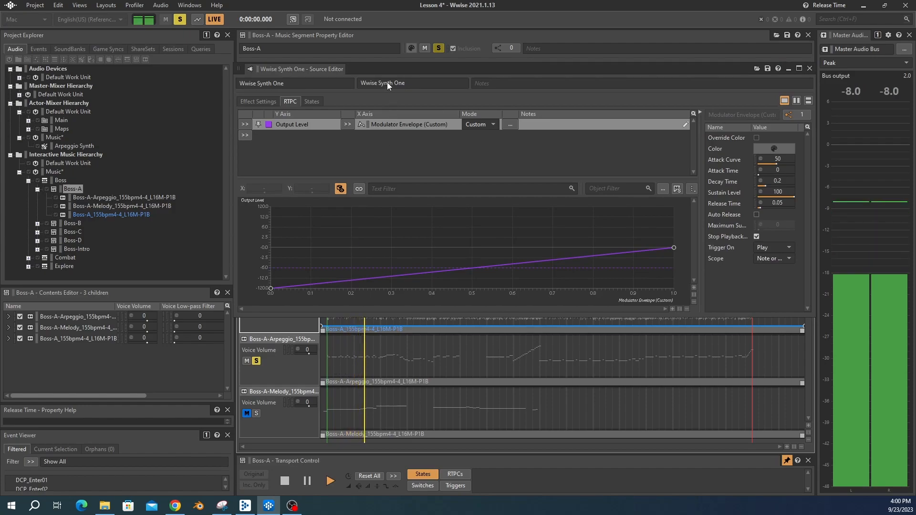
Step: Adjust the envelope's release time to about 0.337 and attack time to about 0.042 while previewing
{"action": "left_click_drag", "start_coordinate": [385, 70], "coordinate": [380, 96]}
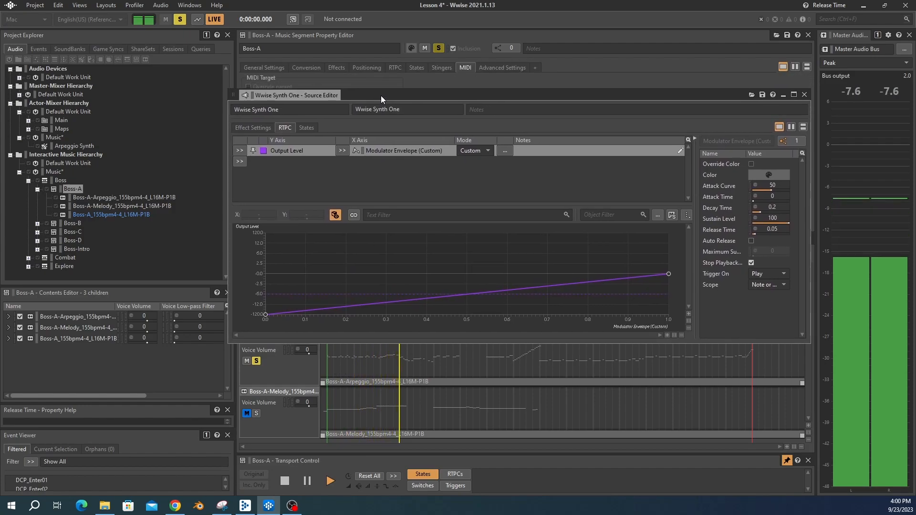
{"action": "left_click", "coordinate": [755, 231]}
{"action": "left_click_drag", "start_coordinate": [729, 240], "coordinate": [741, 240]}
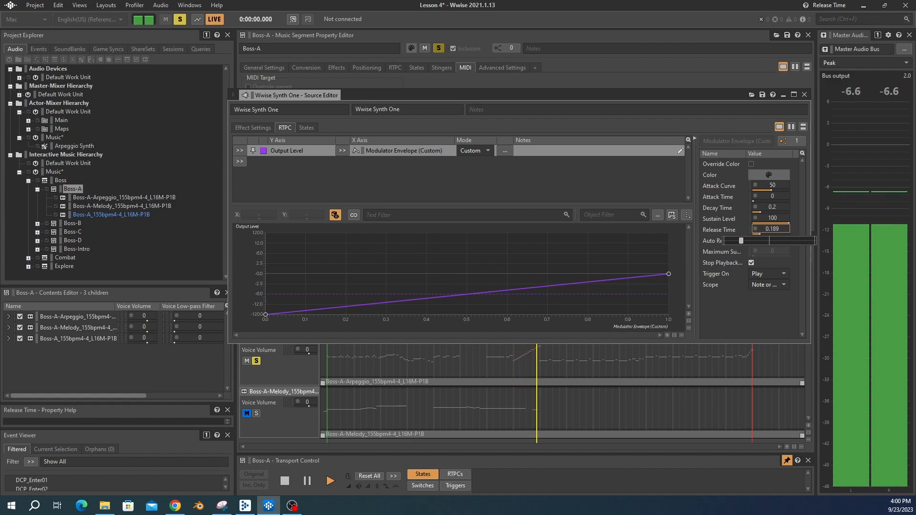
{"action": "mouse_move", "coordinate": [754, 240]}
{"action": "left_mouse_down"}
{"action": "mouse_move", "coordinate": [782, 240]}
{"action": "mouse_move", "coordinate": [754, 240]}
{"action": "left_mouse_up"}
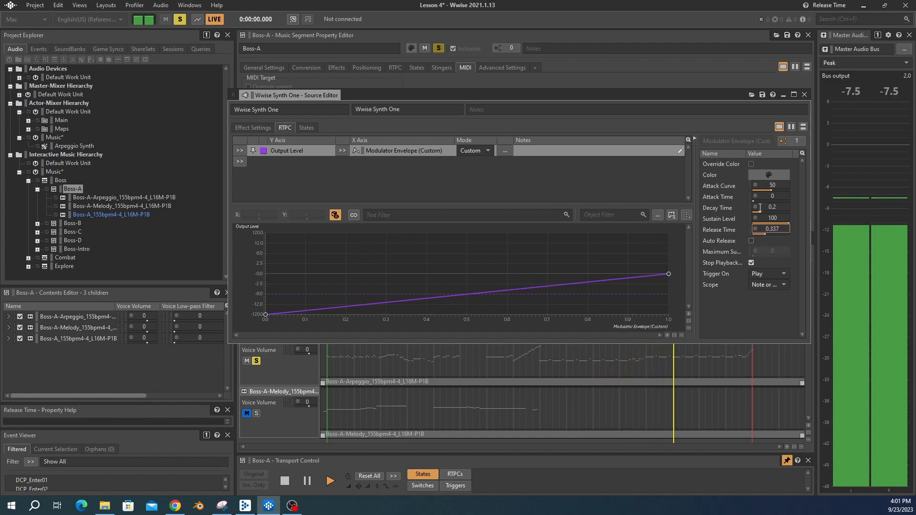
{"action": "left_click_drag", "start_coordinate": [755, 197], "coordinate": [727, 207]}
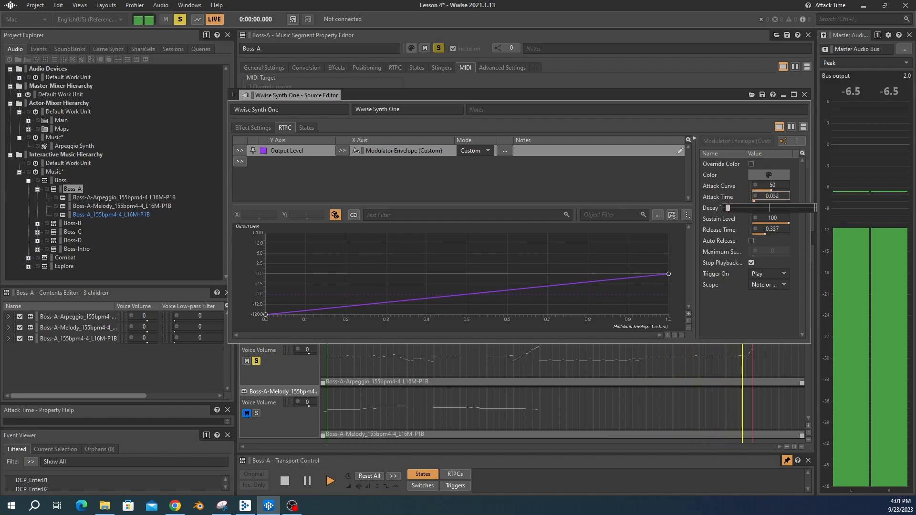
{"action": "key", "text": "space"}
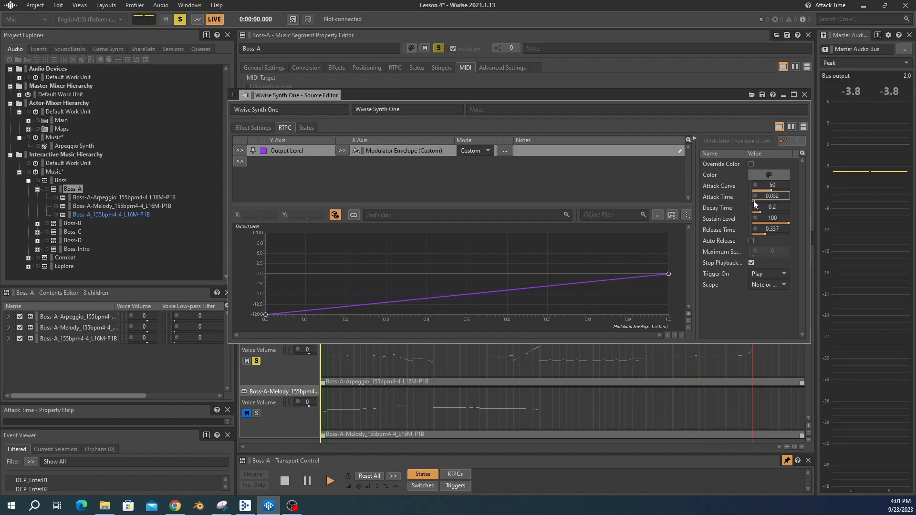
{"action": "left_click_drag", "start_coordinate": [753, 201], "coordinate": [728, 208]}
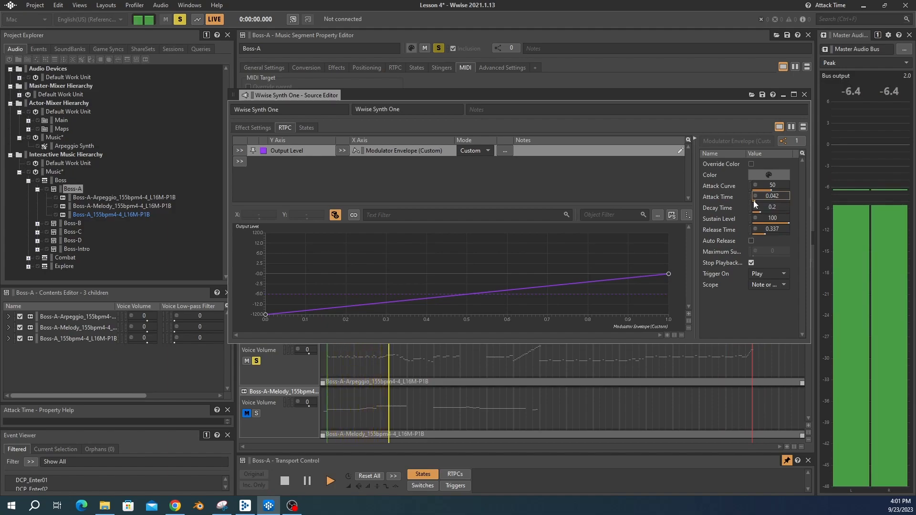
{"action": "key", "text": "space"}
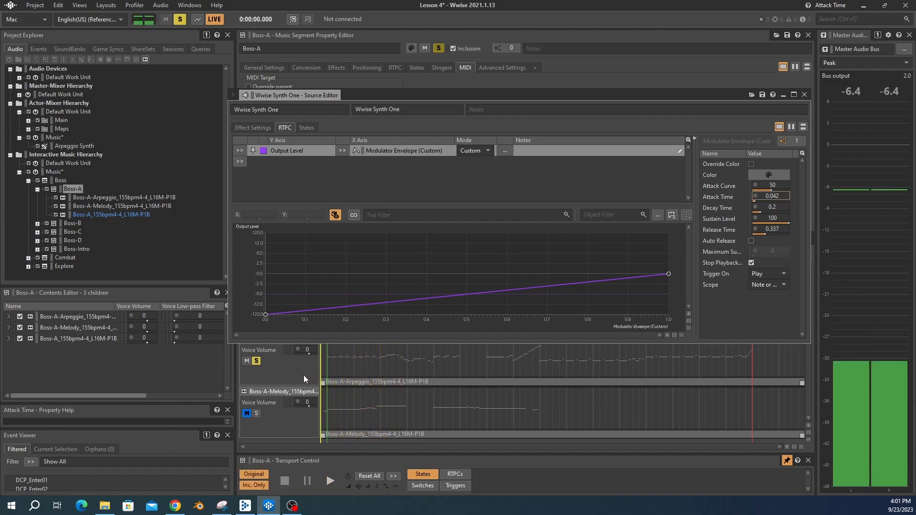
Step: Unsolo the arpeggio track and preview the Boss-A segment
{"action": "left_click", "coordinate": [255, 362]}
{"action": "key", "text": "space"}
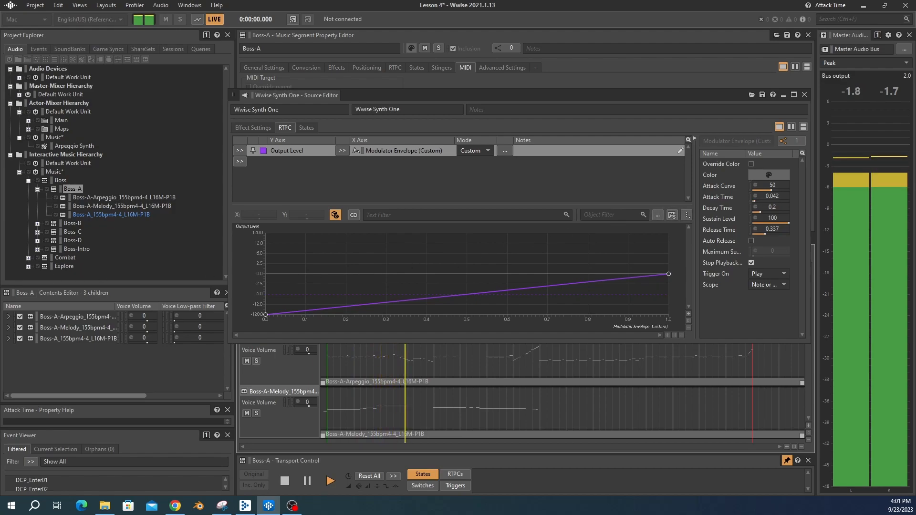
Step: Set the envelope's decay time to about 0.368 and close the synth editor
{"action": "mouse_move", "coordinate": [762, 211]}
{"action": "left_mouse_down"}
{"action": "mouse_move", "coordinate": [768, 218]}
{"action": "mouse_move", "coordinate": [758, 218]}
{"action": "left_mouse_up"}
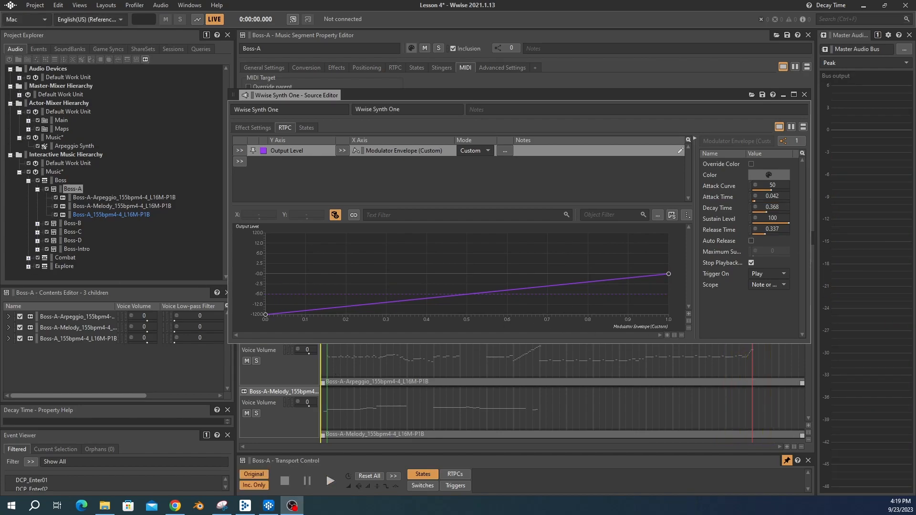
{"action": "left_click", "coordinate": [804, 95]}
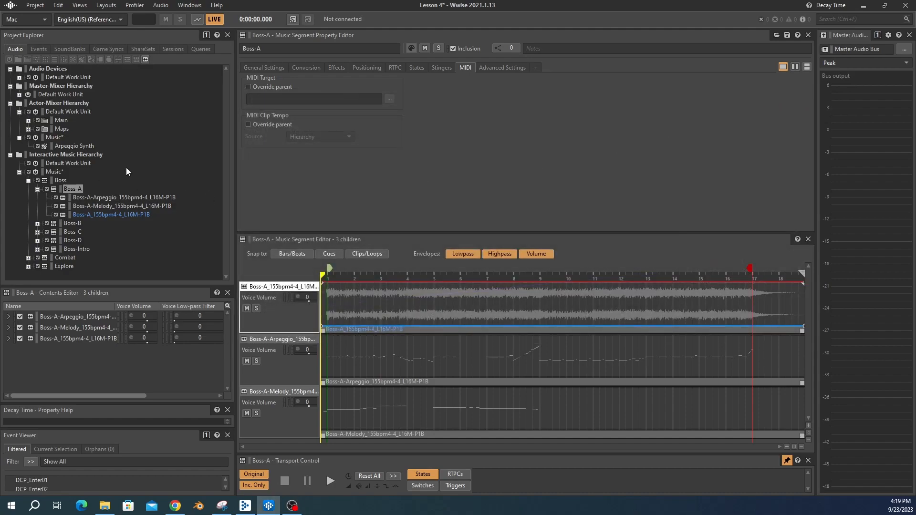
{"action": "key", "text": "alt+Tab"}
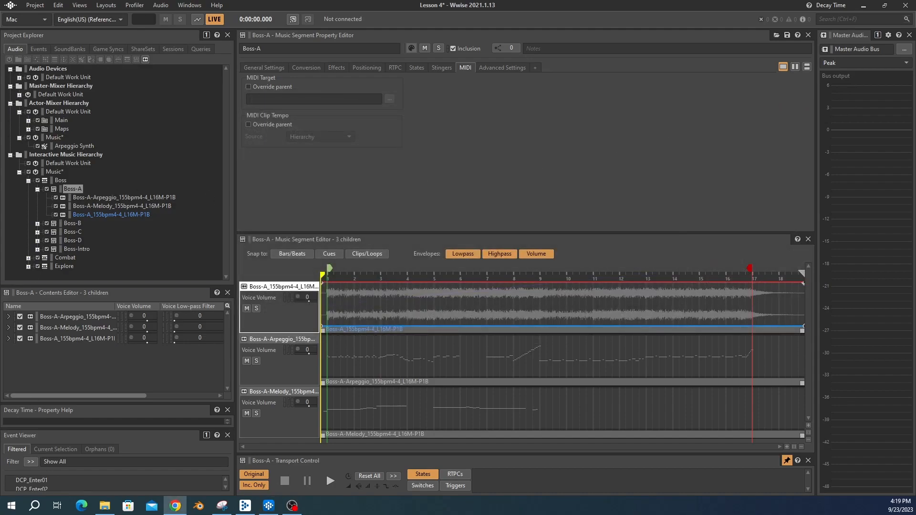
Step: Duplicate Arpeggio Synth and rename the copy Melody Synth
{"action": "left_click", "coordinate": [74, 146]}
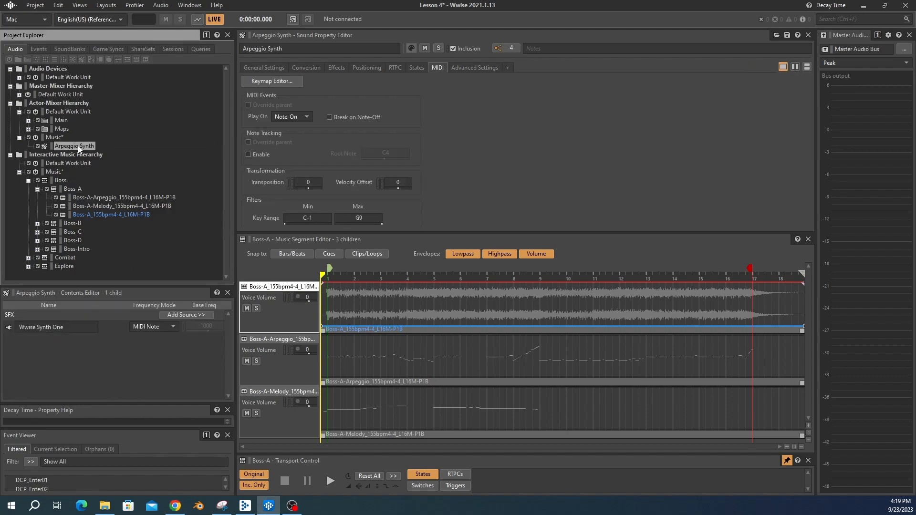
{"action": "key", "text": "ctrl+d"}
{"action": "key", "text": "F2"}
{"action": "type", "text": "Melody Synth"}
{"action": "key", "text": "Return"}
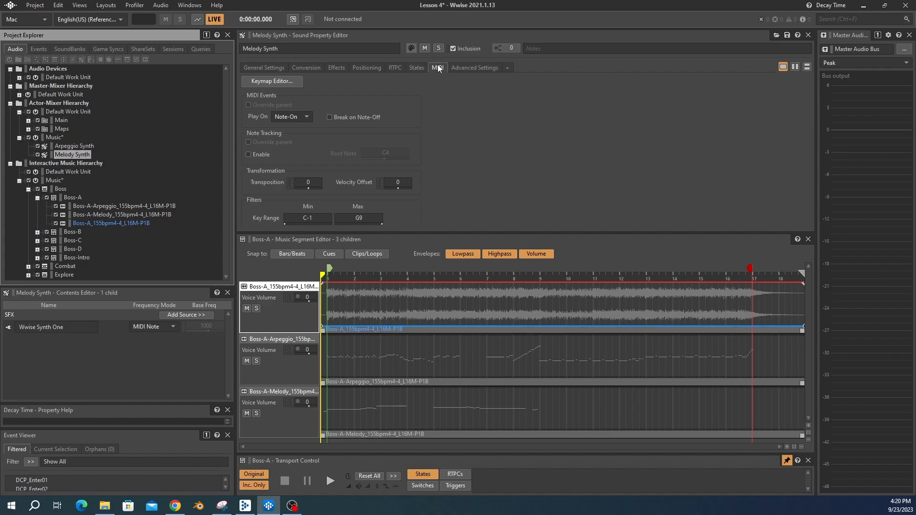
Step: Override the Boss-A-Melody track's MIDI target and set it to Melody Synth
{"action": "left_click", "coordinate": [149, 215]}
{"action": "left_click", "coordinate": [249, 87]}
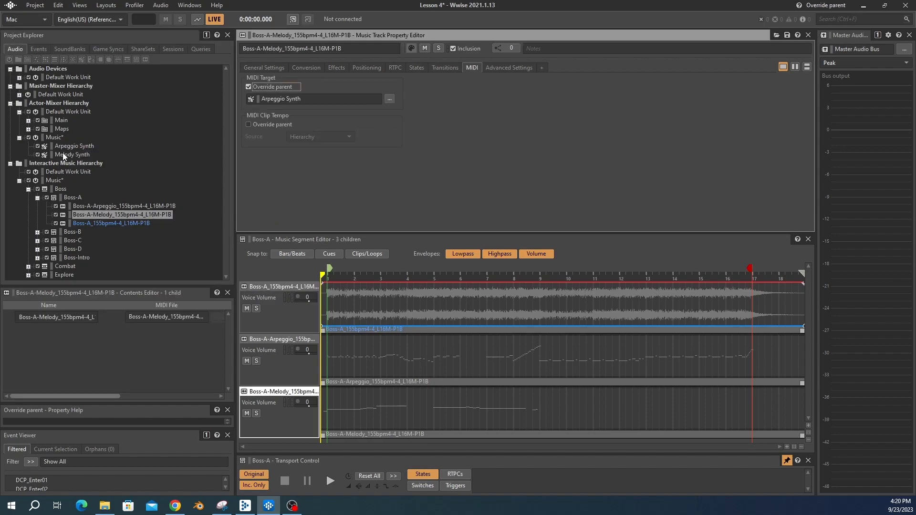
{"action": "left_click_drag", "start_coordinate": [63, 155], "coordinate": [277, 98]}
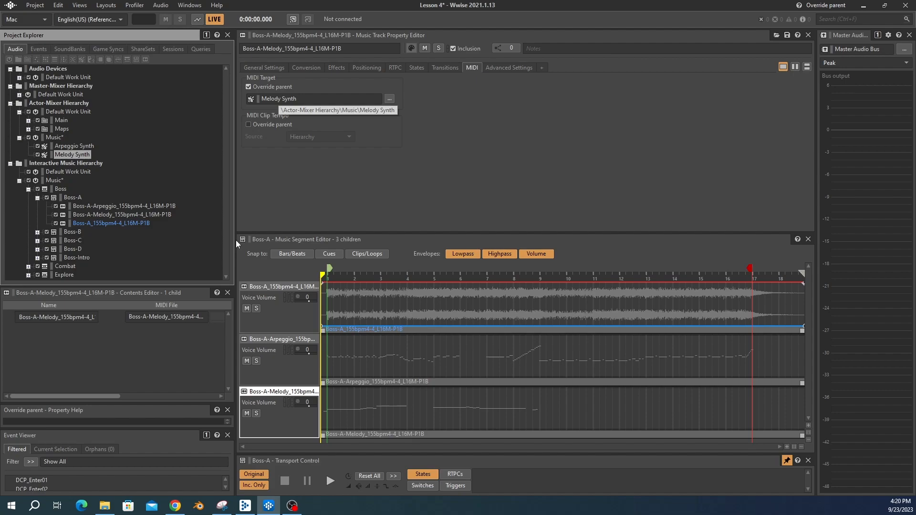
Step: Solo the melody track and preview the Boss-A segment
{"action": "left_click", "coordinate": [256, 413]}
{"action": "key", "text": "space"}
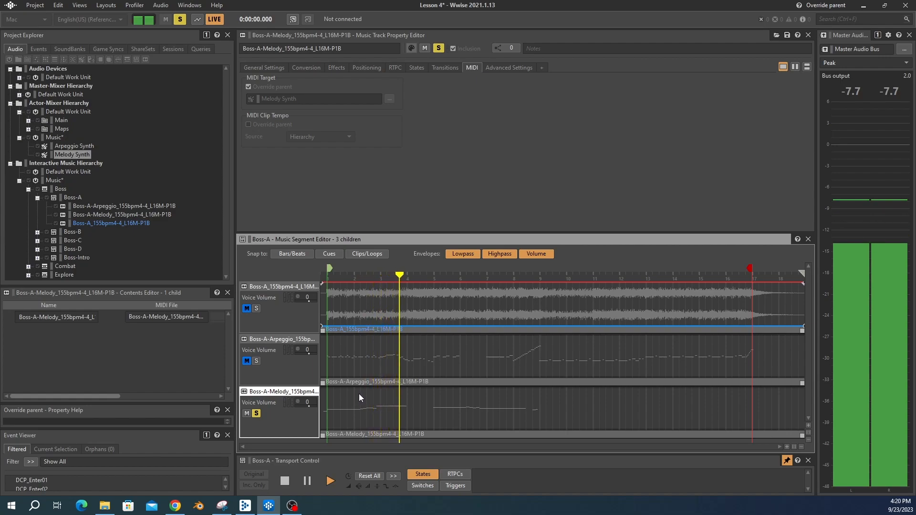
{"action": "key", "text": "space"}
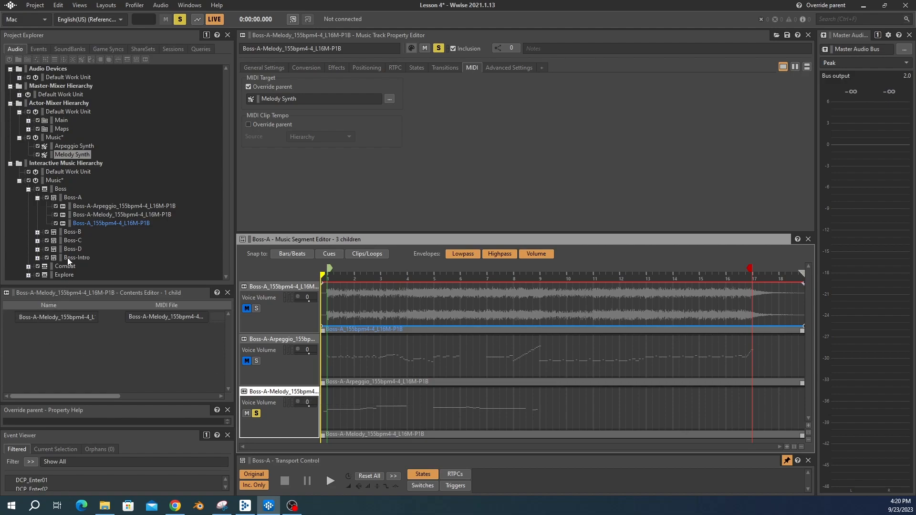
Step: Open Melody Synth's Wwise Synth One source and set its FM amount to 0
{"action": "left_click", "coordinate": [64, 155]}
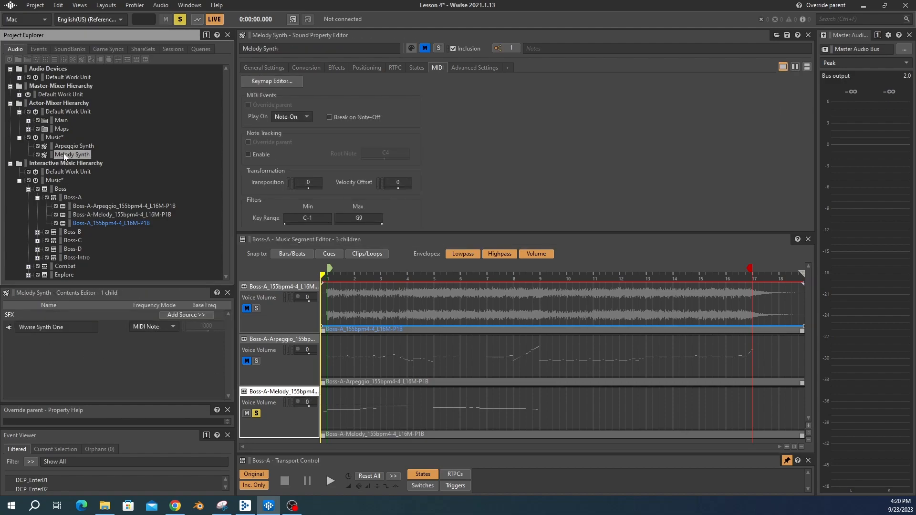
{"action": "double_click", "coordinate": [7, 329]}
{"action": "left_click", "coordinate": [242, 131]}
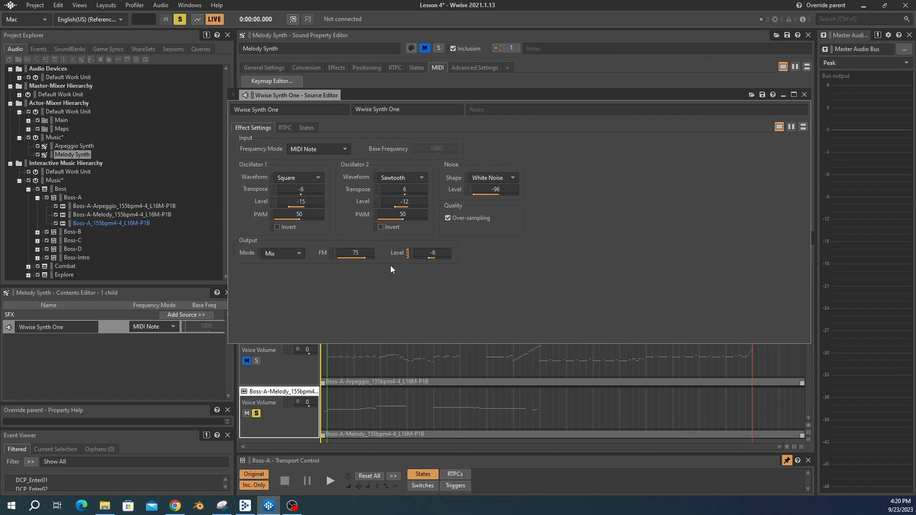
{"action": "left_click", "coordinate": [365, 258]}
{"action": "type", "text": "0"}
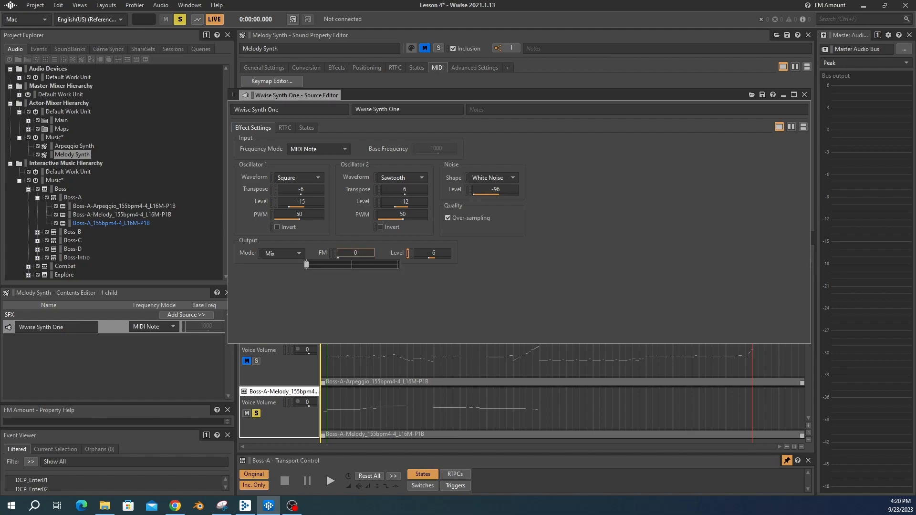
{"action": "key", "text": "Return"}
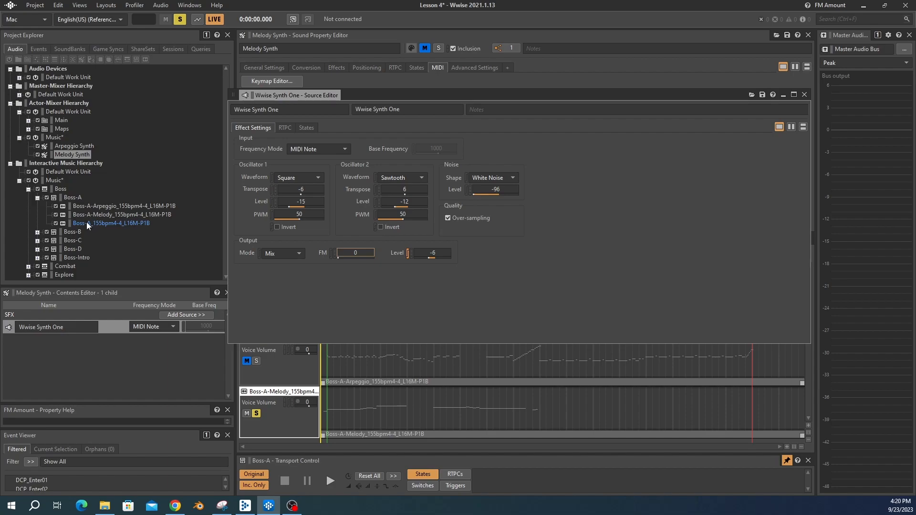
Step: Select the Boss-A segment and preview it
{"action": "left_click", "coordinate": [77, 197]}
{"action": "key", "text": "space"}
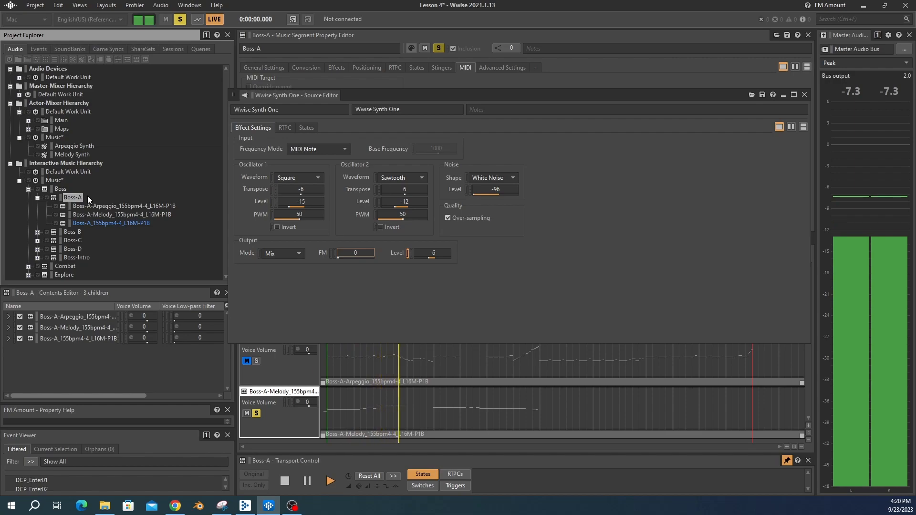
{"action": "key", "text": "space"}
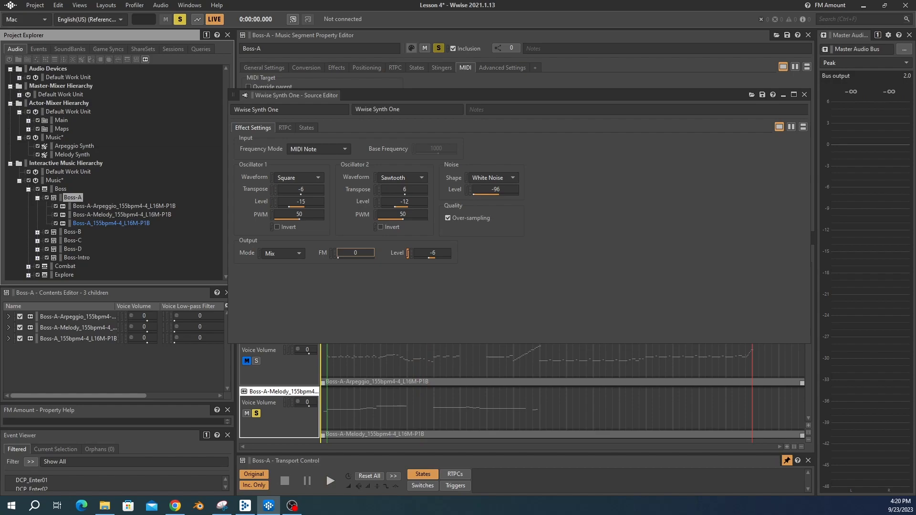
Step: Add an RTPC to the melody synth that controls Osc1 Transpose
{"action": "left_click", "coordinate": [285, 128]}
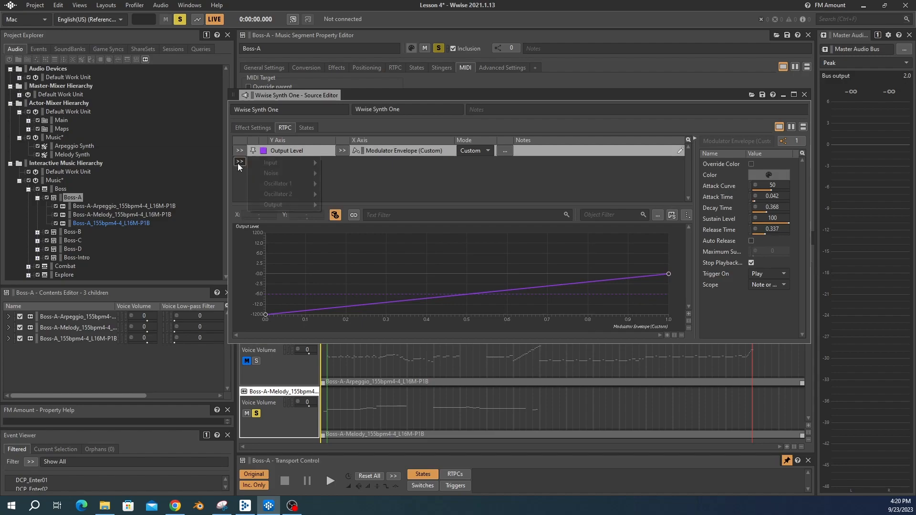
{"action": "left_click", "coordinate": [238, 162]}
{"action": "mouse_move", "coordinate": [315, 182]}
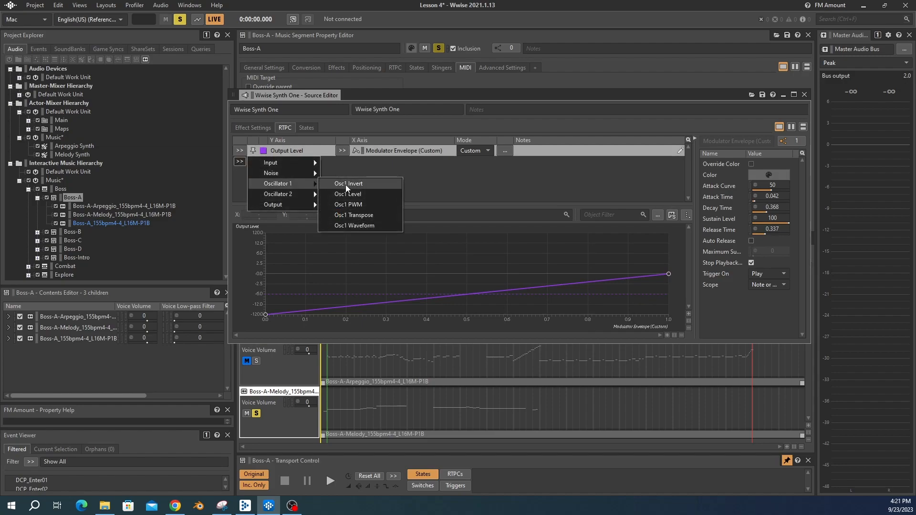
{"action": "left_click", "coordinate": [355, 215]}
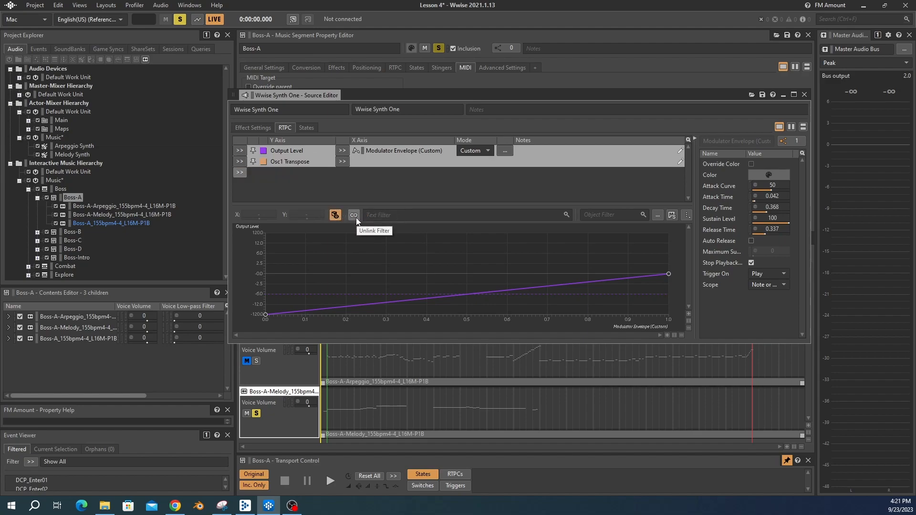
Step: Drive the Osc1 Transpose RTPC with a new LFO modulator named Synth Vibrato
{"action": "left_click", "coordinate": [339, 163]}
{"action": "mouse_move", "coordinate": [390, 184]}
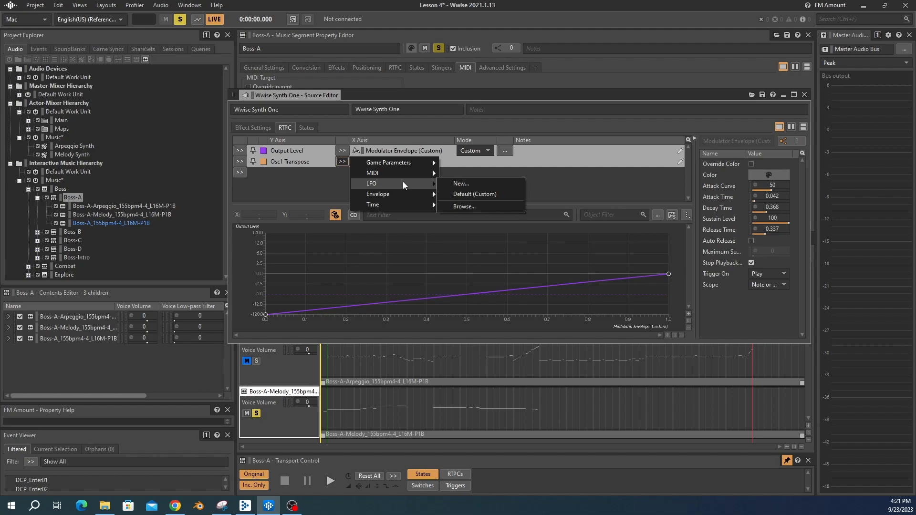
{"action": "left_click", "coordinate": [460, 184]}
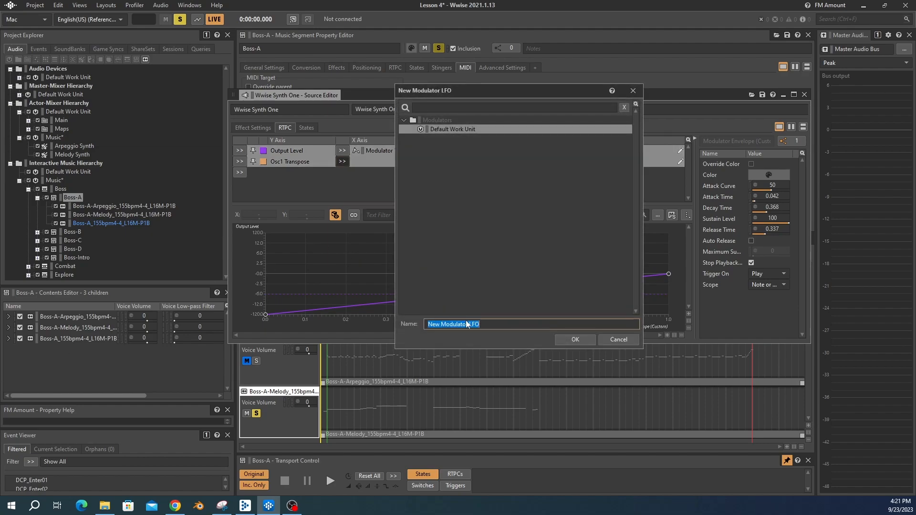
{"action": "type", "text": "Synth Vibrato"}
{"action": "left_click", "coordinate": [575, 339]}
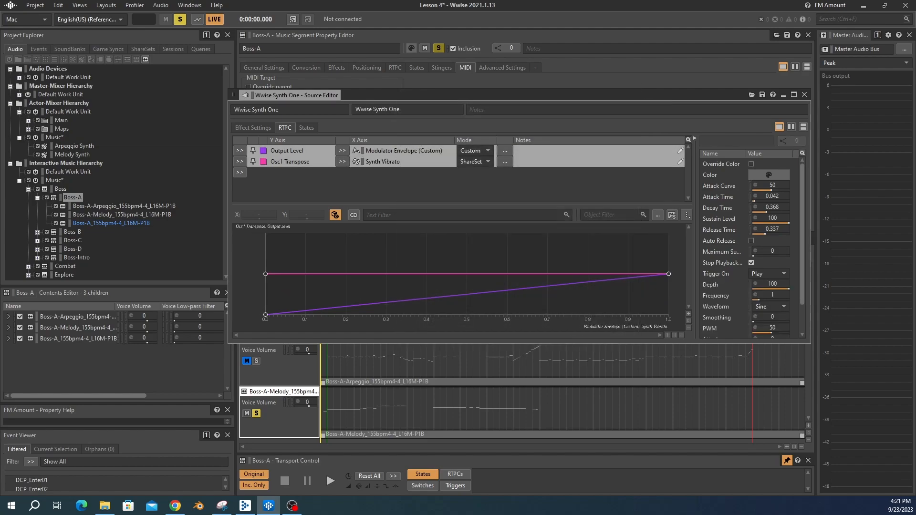
Step: Zoom into the Osc1 Transpose curve and raise its end point to about 148
{"action": "left_click", "coordinate": [378, 163]}
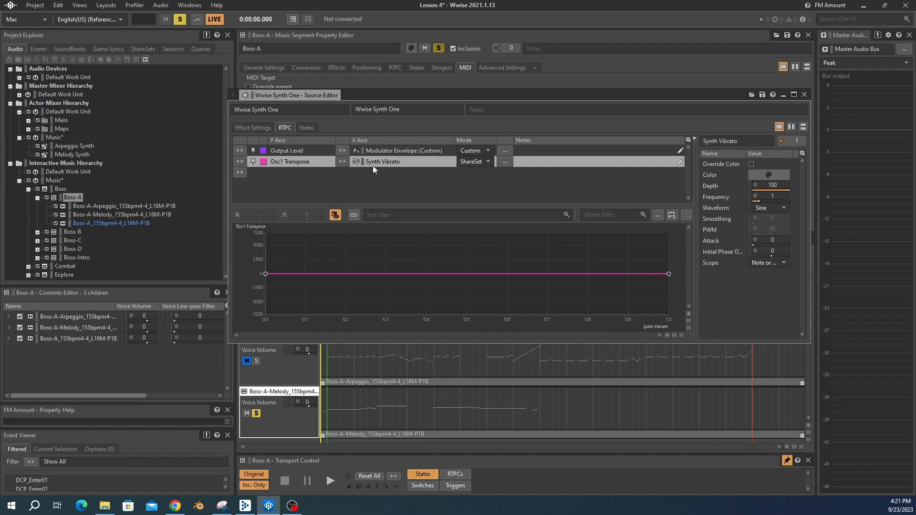
{"action": "left_click", "coordinate": [688, 314]}
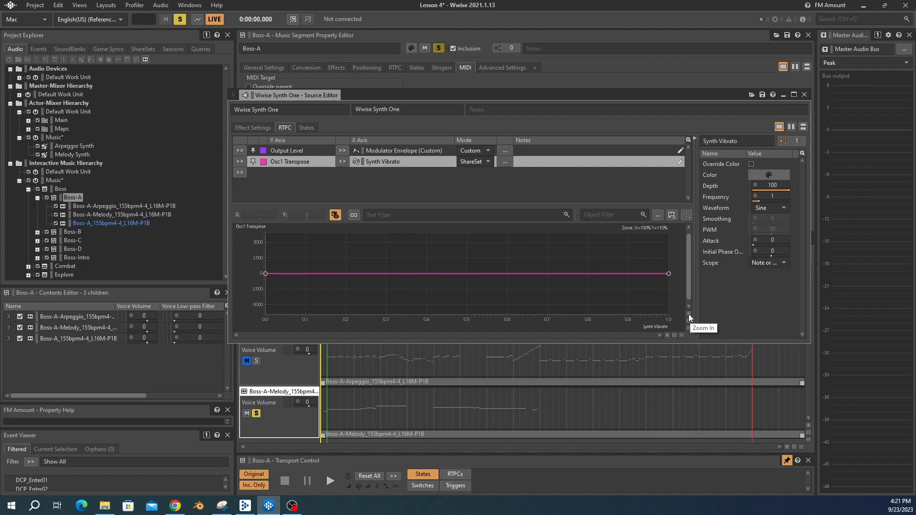
{"action": "left_click", "coordinate": [687, 313]}
{"action": "left_click", "coordinate": [688, 313]}
{"action": "left_click", "coordinate": [688, 314]}
{"action": "left_click", "coordinate": [688, 314]}
{"action": "left_click", "coordinate": [688, 314]}
{"action": "left_click", "coordinate": [688, 314]}
{"action": "left_click", "coordinate": [688, 314]}
{"action": "left_click", "coordinate": [688, 314]}
{"action": "left_click", "coordinate": [688, 314]}
{"action": "left_click", "coordinate": [688, 313]}
{"action": "left_click", "coordinate": [688, 313]}
{"action": "left_click", "coordinate": [688, 313]}
{"action": "left_click", "coordinate": [688, 314]}
{"action": "left_click", "coordinate": [688, 314]}
{"action": "left_click", "coordinate": [687, 314]}
{"action": "left_click", "coordinate": [687, 314]}
{"action": "left_click", "coordinate": [687, 314]}
{"action": "left_click", "coordinate": [688, 314]}
{"action": "left_click", "coordinate": [688, 314]}
{"action": "left_click", "coordinate": [688, 314]}
{"action": "left_click", "coordinate": [687, 313]}
{"action": "left_click", "coordinate": [688, 314]}
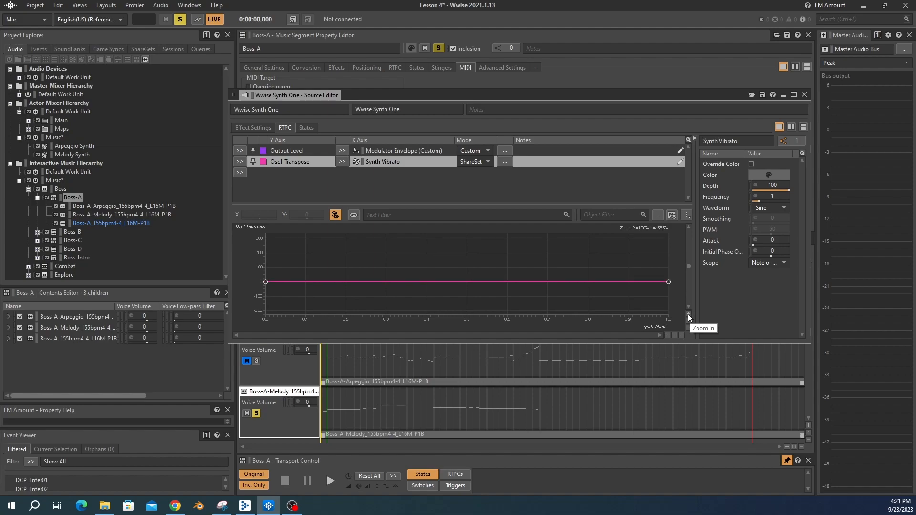
{"action": "left_click", "coordinate": [688, 314]}
{"action": "left_click", "coordinate": [688, 314]}
{"action": "left_click", "coordinate": [688, 314]}
{"action": "left_click", "coordinate": [688, 314]}
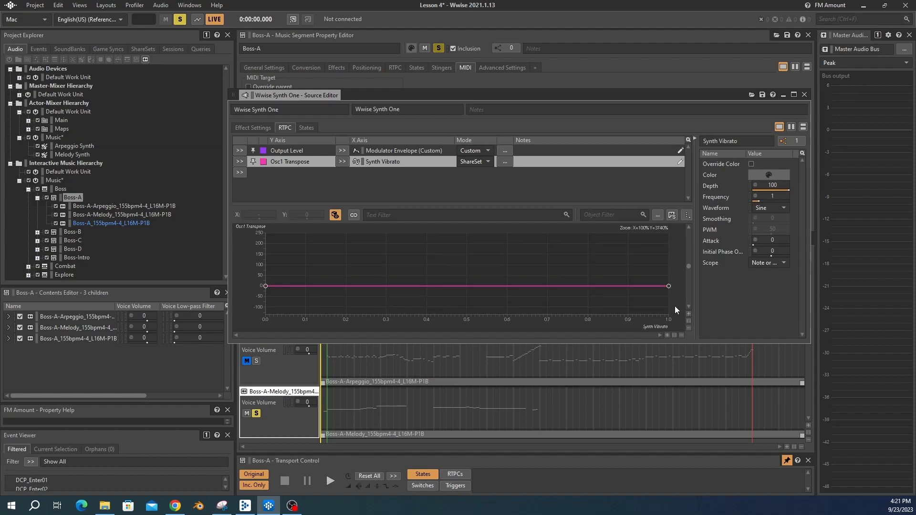
{"action": "left_click_drag", "start_coordinate": [668, 286], "coordinate": [669, 256]}
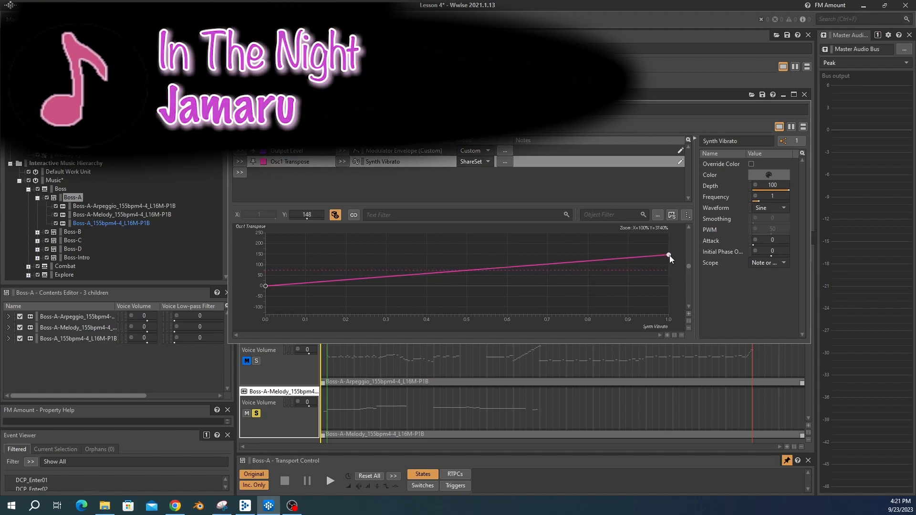
Step: Set the Synth Vibrato LFO frequency to 6
{"action": "left_click", "coordinate": [775, 194]}
{"action": "type", "text": "6"}
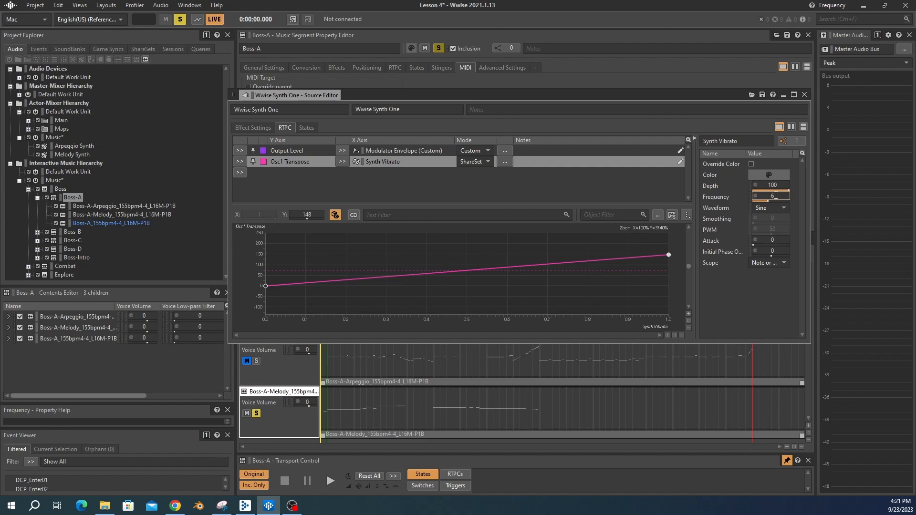
{"action": "key", "text": "Return"}
Step: Preview the Boss-A segment, then clear all solo states
{"action": "left_click", "coordinate": [72, 198]}
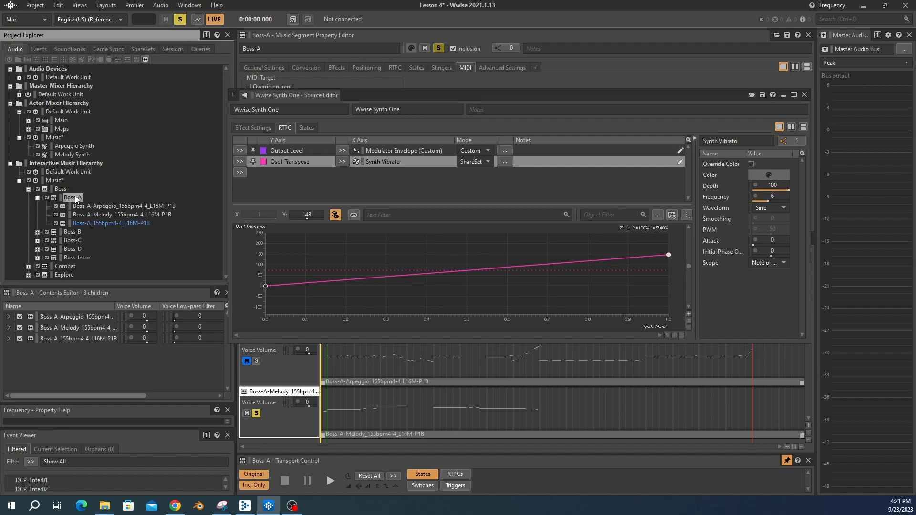
{"action": "key", "text": "space"}
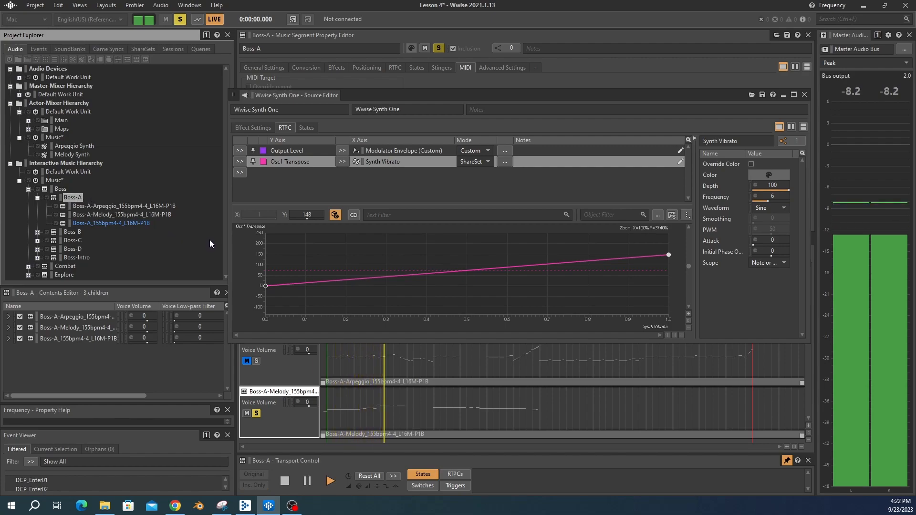
{"action": "key", "text": "space"}
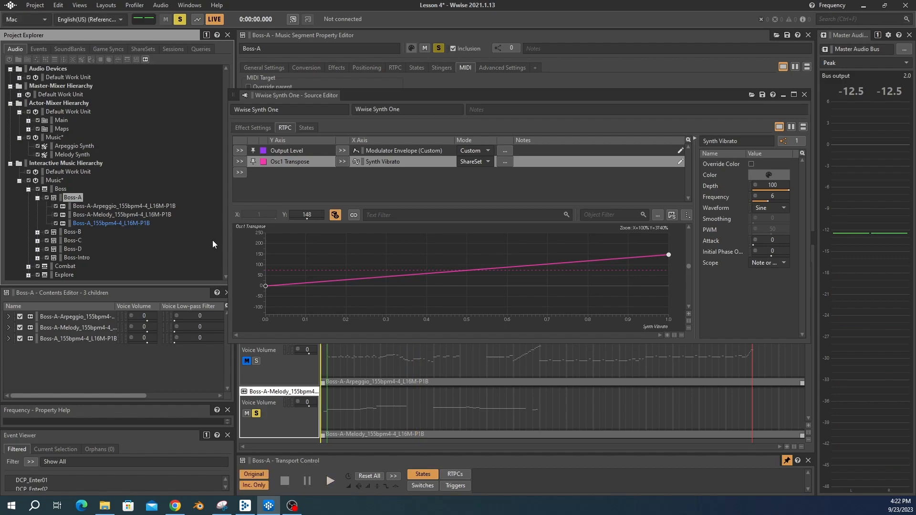
{"action": "left_click", "coordinate": [181, 19]}
{"action": "key", "text": "space"}
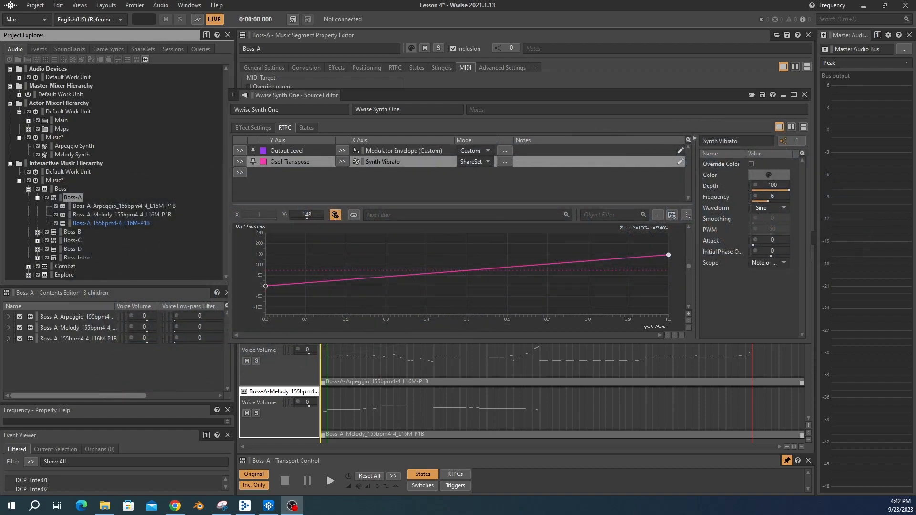
Step: Open the Synth Vibrato modulator and add an RTPC mapping its Depth to MIDI CC #1: Modulation
{"action": "left_click", "coordinate": [749, 187]}
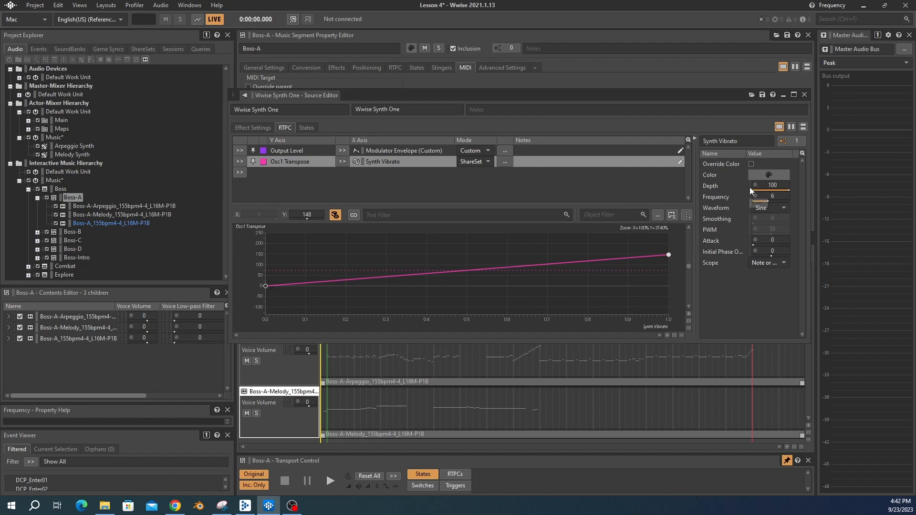
{"action": "left_click_drag", "start_coordinate": [0, 106], "coordinate": [559, 115]}
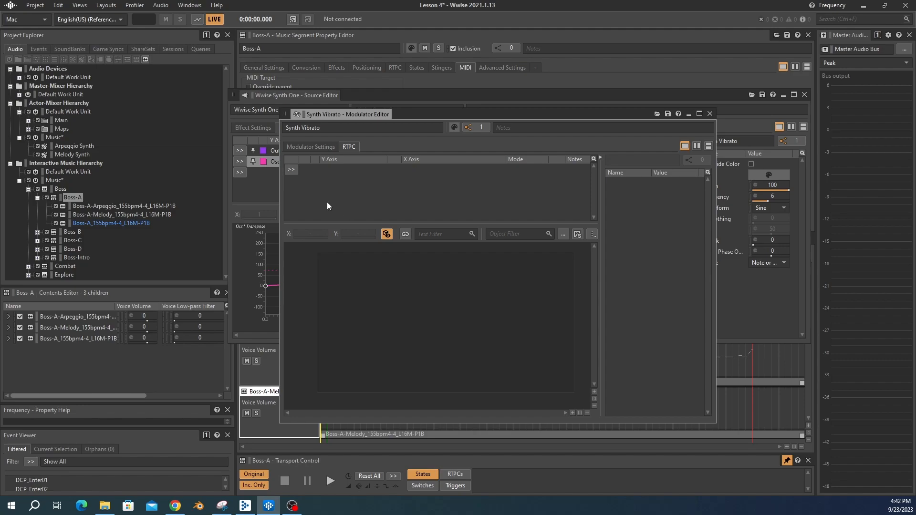
{"action": "left_click", "coordinate": [291, 170]}
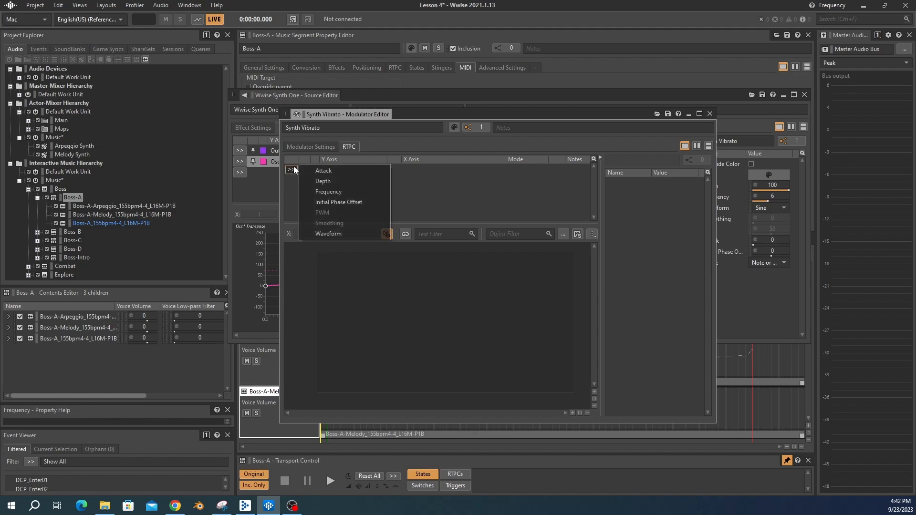
{"action": "left_click", "coordinate": [327, 182]}
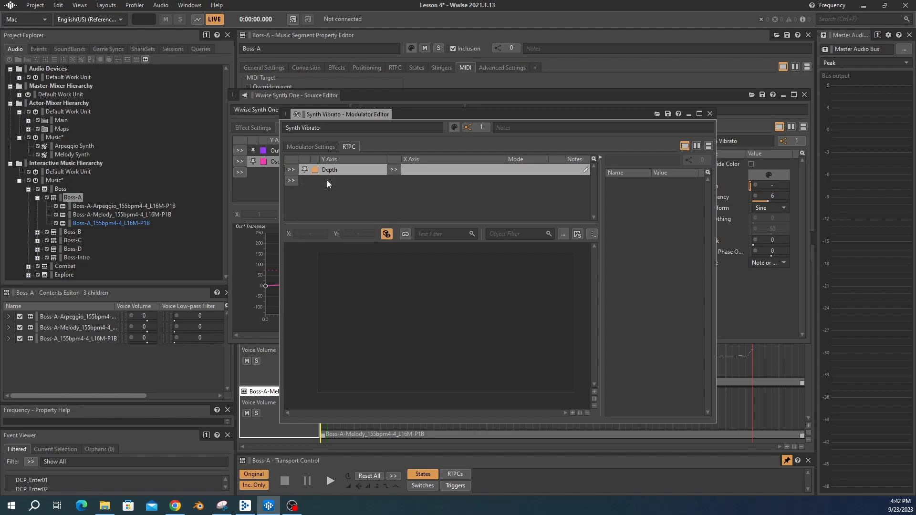
{"action": "left_click", "coordinate": [393, 171]}
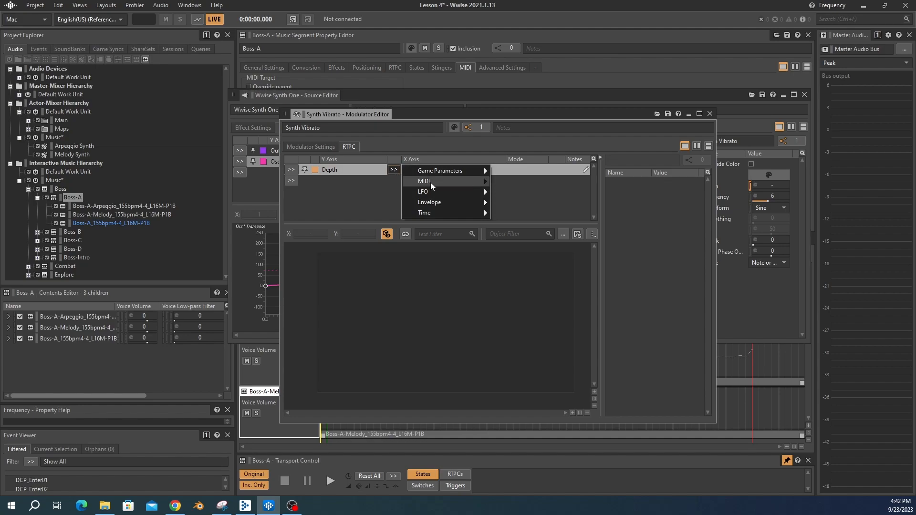
{"action": "mouse_move", "coordinate": [430, 182]}
{"action": "mouse_move", "coordinate": [531, 186]}
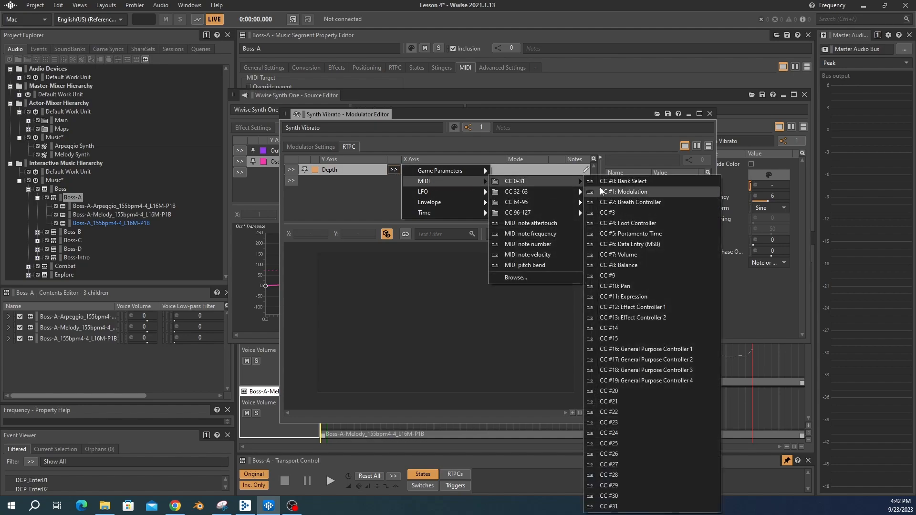
{"action": "left_click", "coordinate": [634, 192]}
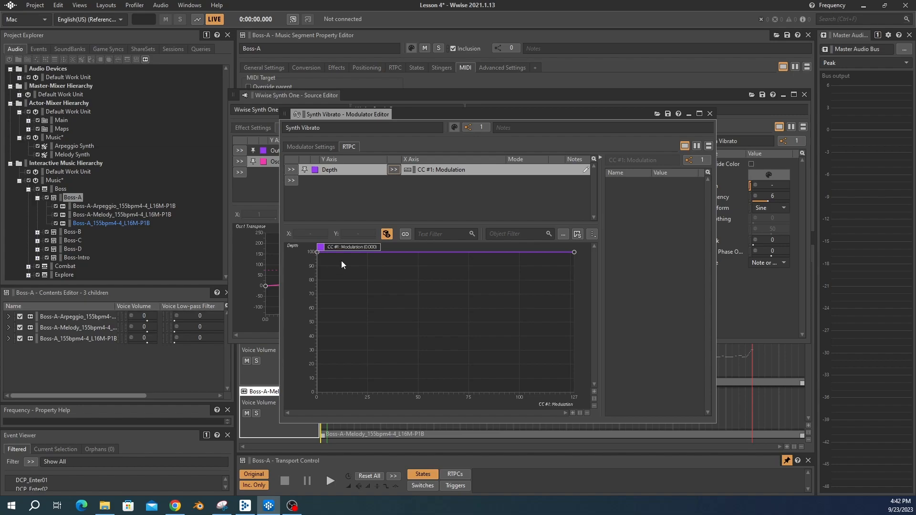
Step: Make the Depth curve rise from 0 to 100 with an Exponential (Base 3) shape
{"action": "left_click_drag", "start_coordinate": [318, 252], "coordinate": [327, 412]}
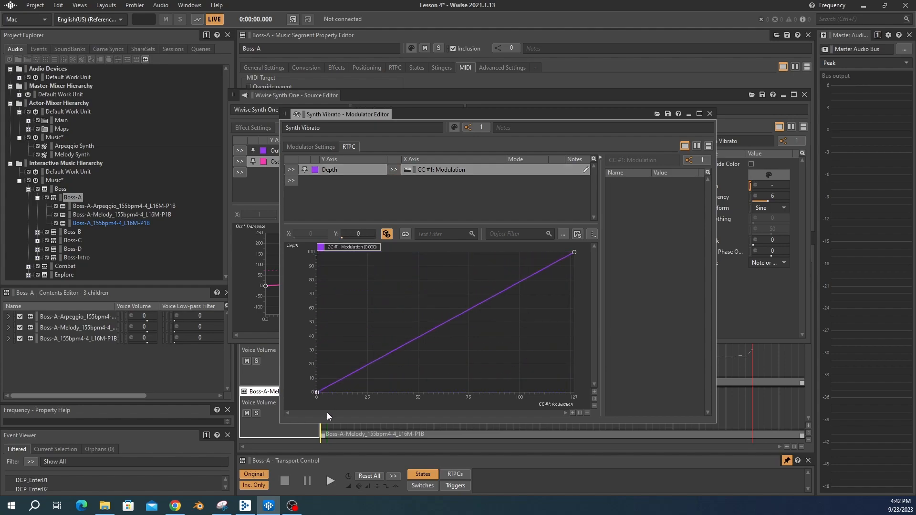
{"action": "right_click", "coordinate": [425, 333]}
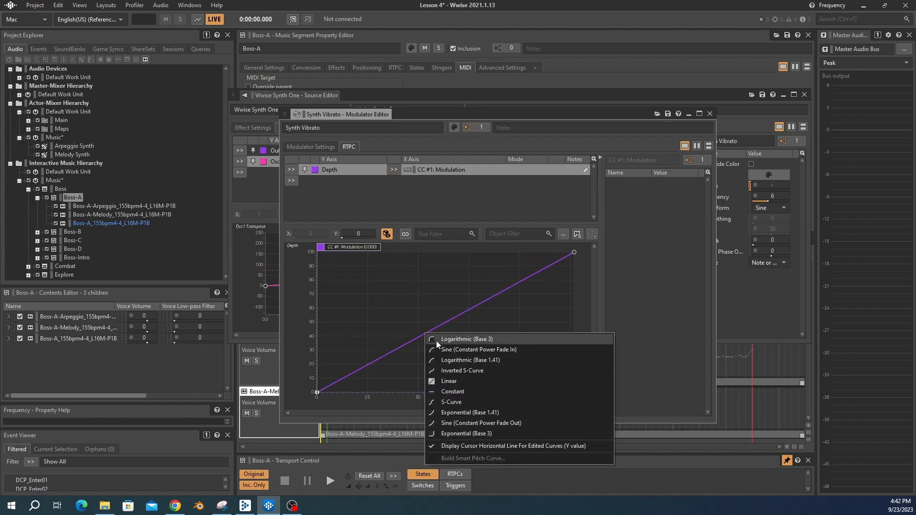
{"action": "left_click", "coordinate": [470, 433]}
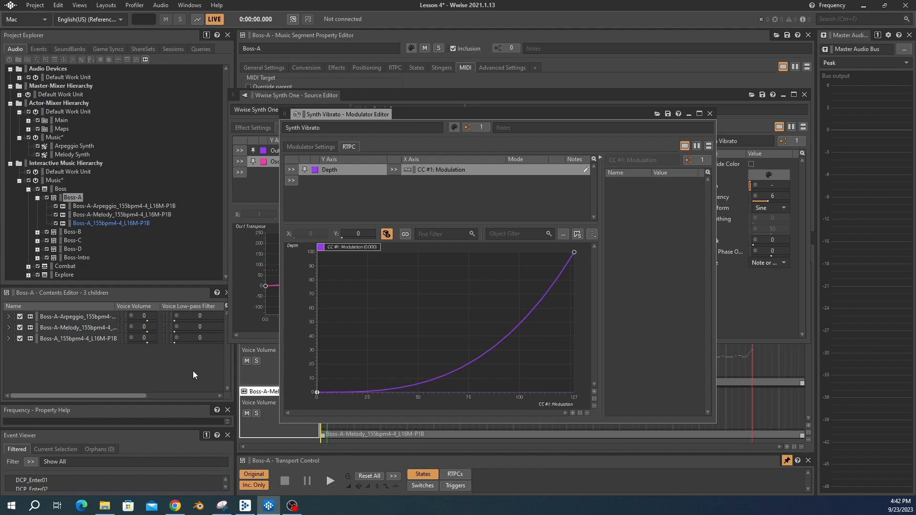
Step: Preview the Boss-A segment with the melody track soloed and close the modulator editor
{"action": "left_click", "coordinate": [67, 199]}
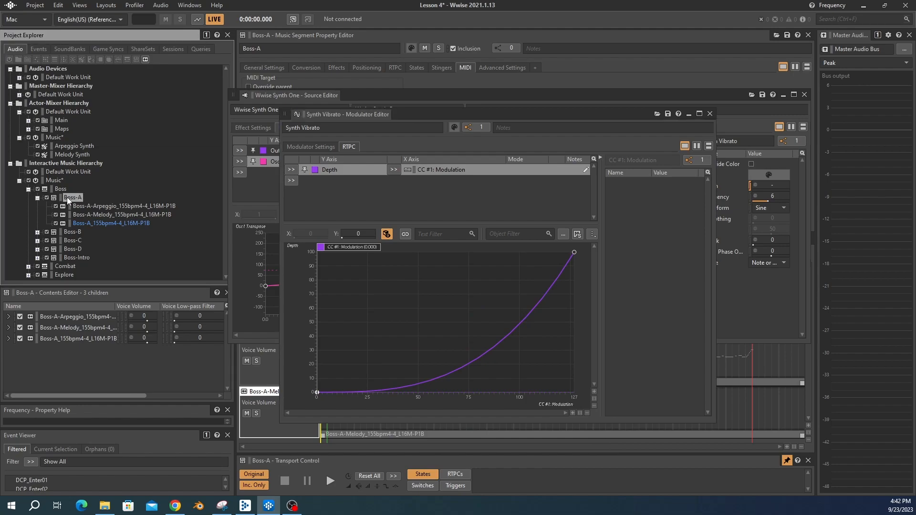
{"action": "key", "text": "space"}
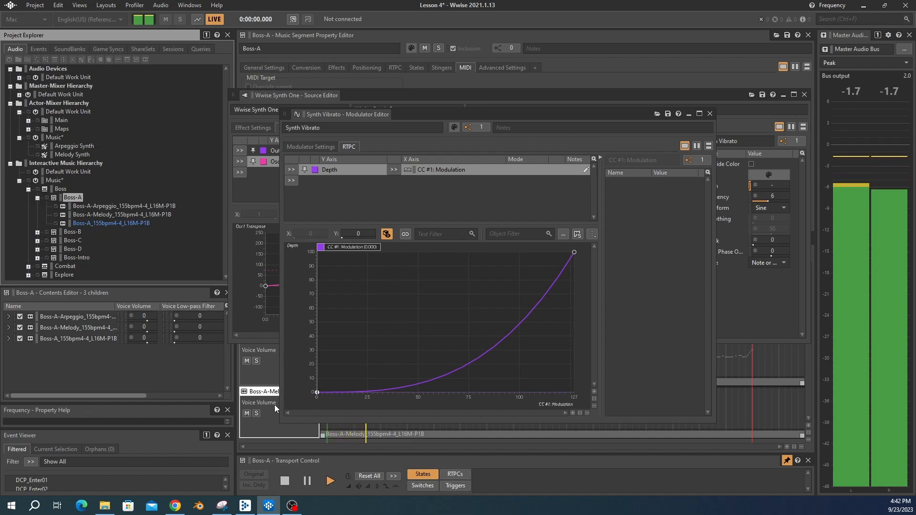
{"action": "left_click", "coordinate": [256, 414]}
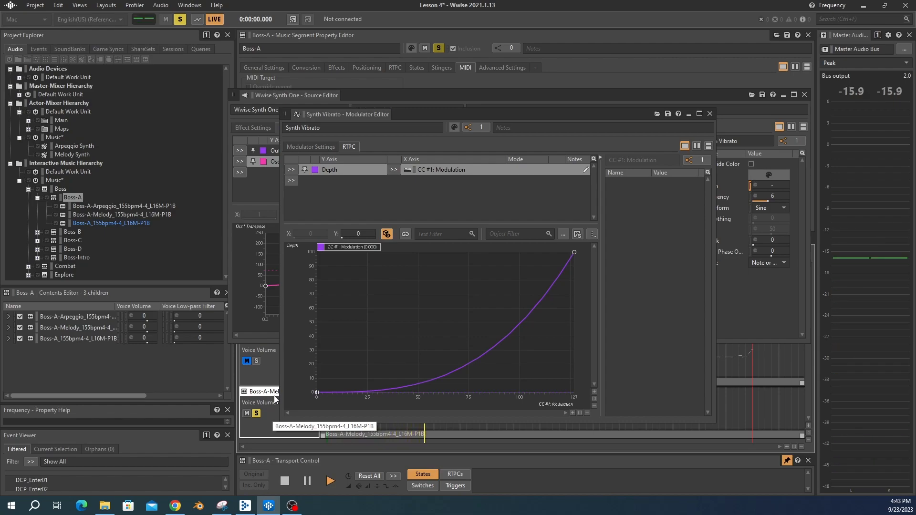
{"action": "left_click_drag", "start_coordinate": [500, 116], "coordinate": [392, 27]}
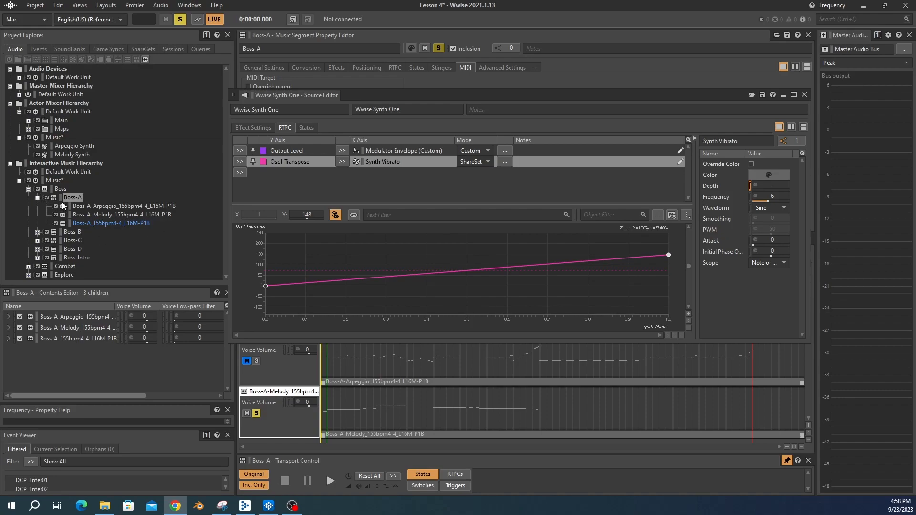
Step: Select and expand the Boss-C segment, and close the synth source editor
{"action": "left_click", "coordinate": [37, 198]}
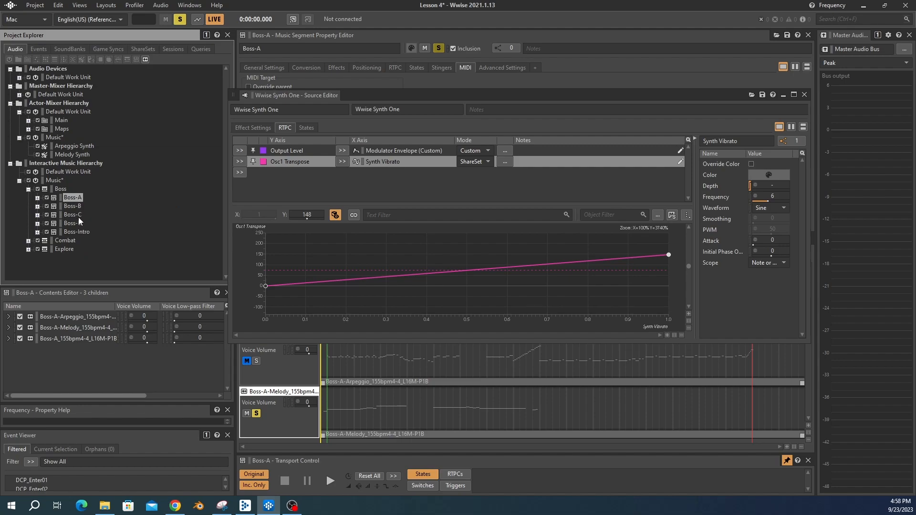
{"action": "left_click", "coordinate": [77, 215]}
{"action": "left_click", "coordinate": [37, 215]}
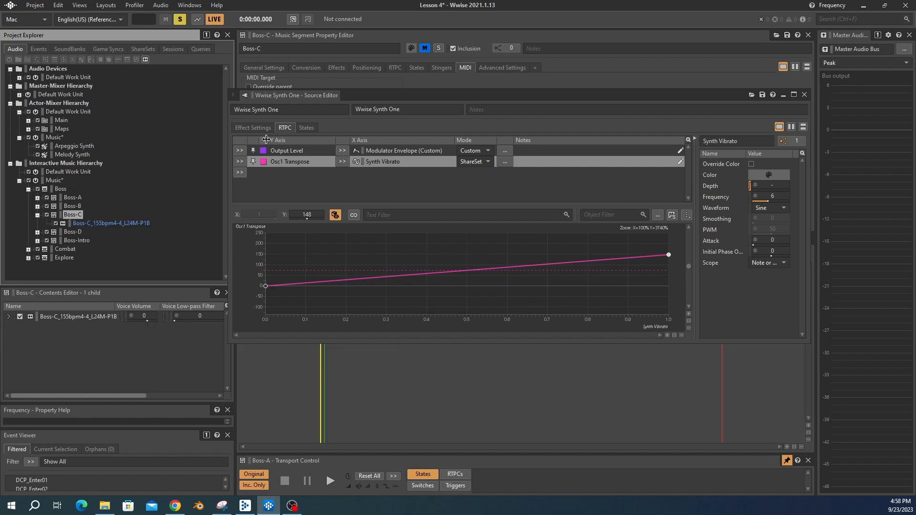
{"action": "left_click", "coordinate": [804, 95]}
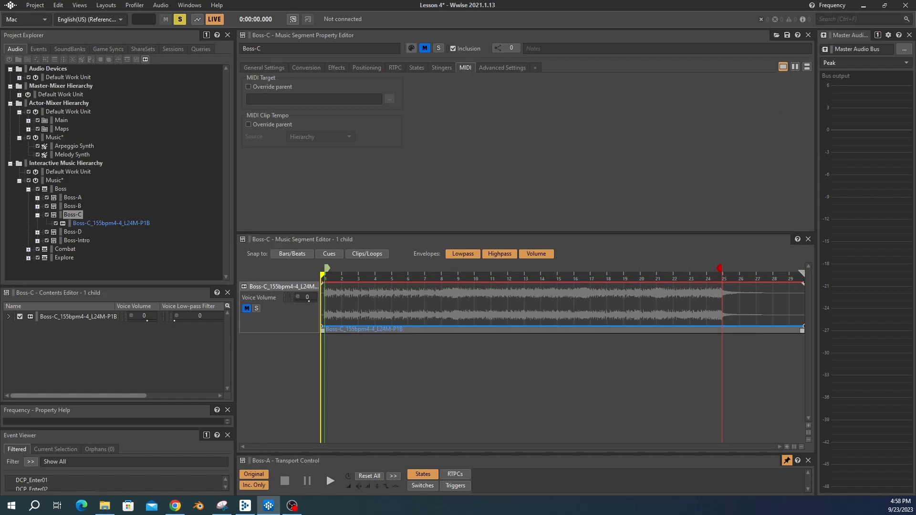
Step: Import the Boss-C Arpeggio and Melody MIDI files from the Boss-C folder into the Boss-C segment
{"action": "right_click", "coordinate": [75, 215]}
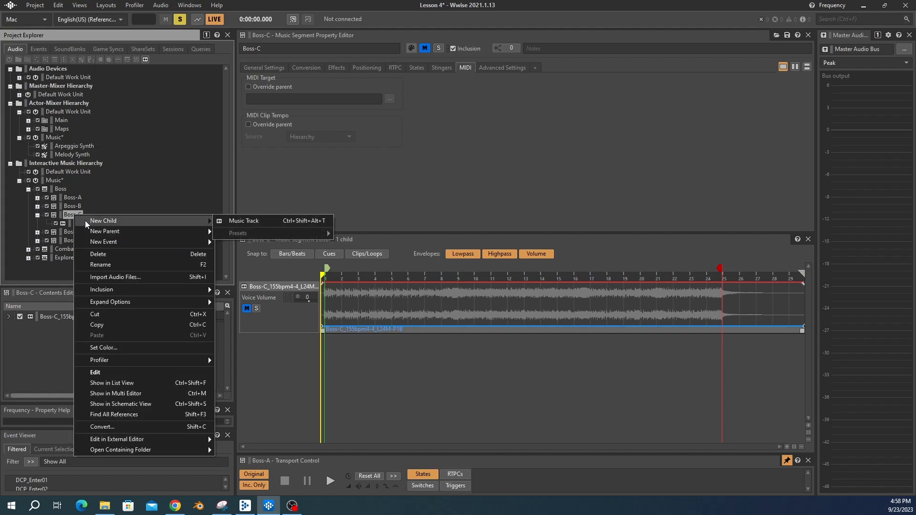
{"action": "left_click", "coordinate": [100, 241]}
{"action": "left_click", "coordinate": [478, 160]}
{"action": "double_click", "coordinate": [345, 226]}
{"action": "left_click", "coordinate": [346, 214]}
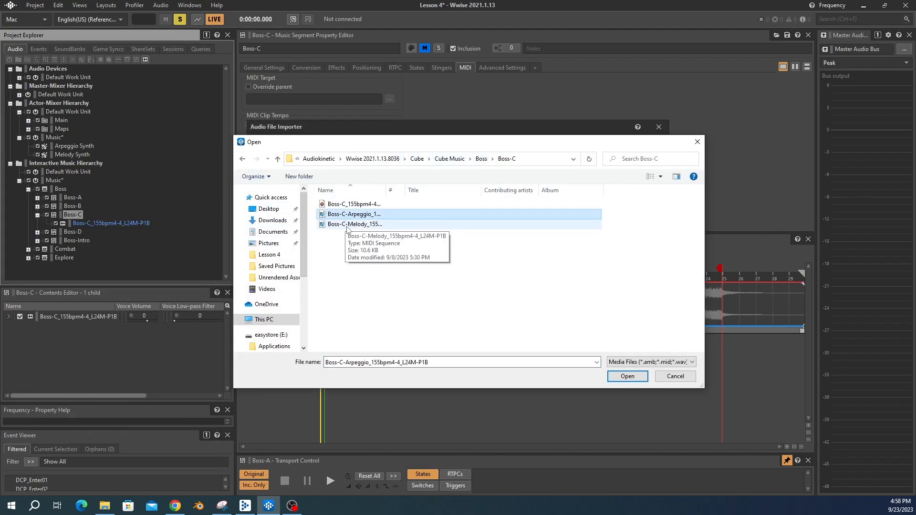
{"action": "left_click", "coordinate": [345, 224], "text": "ctrl"}
{"action": "left_click", "coordinate": [626, 377]}
{"action": "left_click", "coordinate": [608, 366]}
Step: Override the Boss-C Arpeggio track's MIDI target and set it to Arpeggio Synth
{"action": "left_click", "coordinate": [99, 225]}
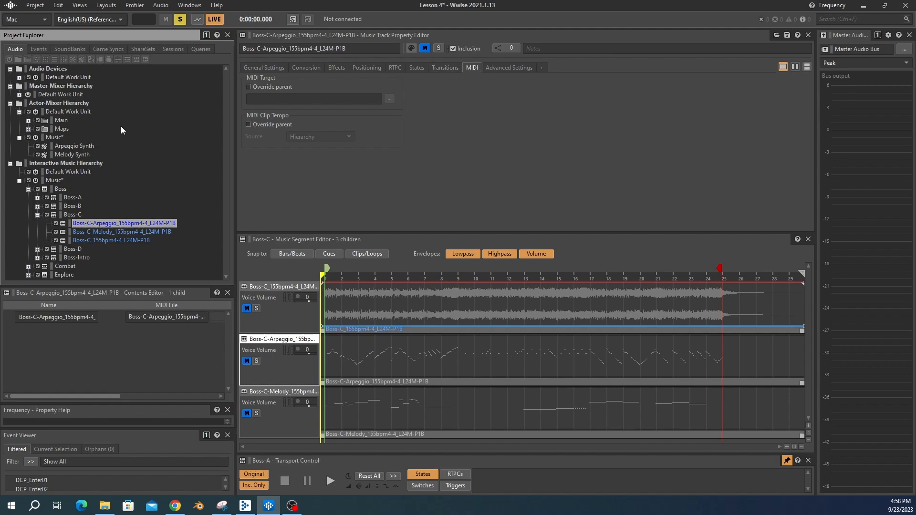
{"action": "left_click_drag", "start_coordinate": [65, 145], "coordinate": [265, 100]}
{"action": "left_click", "coordinate": [248, 87]}
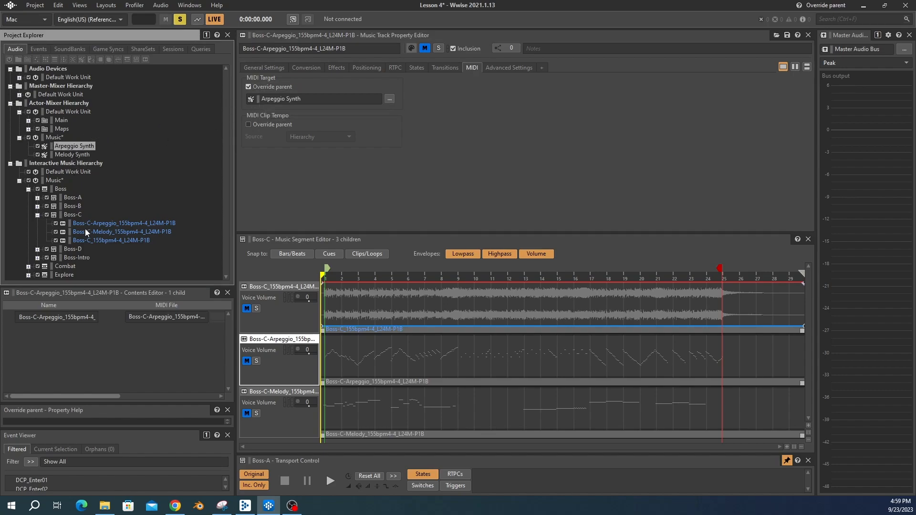
Step: Override the Boss-C Melody track's MIDI target and set it to Melody Synth
{"action": "left_click", "coordinate": [91, 231]}
{"action": "left_click", "coordinate": [248, 87]}
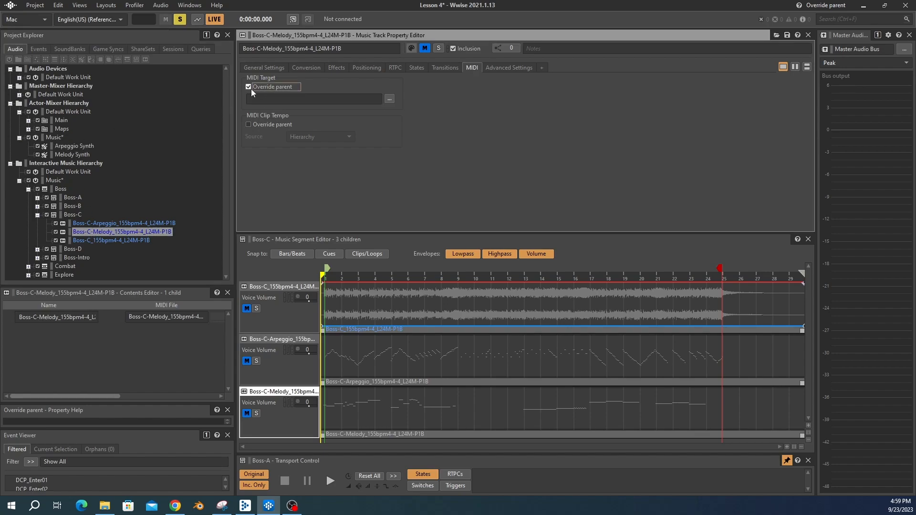
{"action": "left_click_drag", "start_coordinate": [65, 157], "coordinate": [266, 102]}
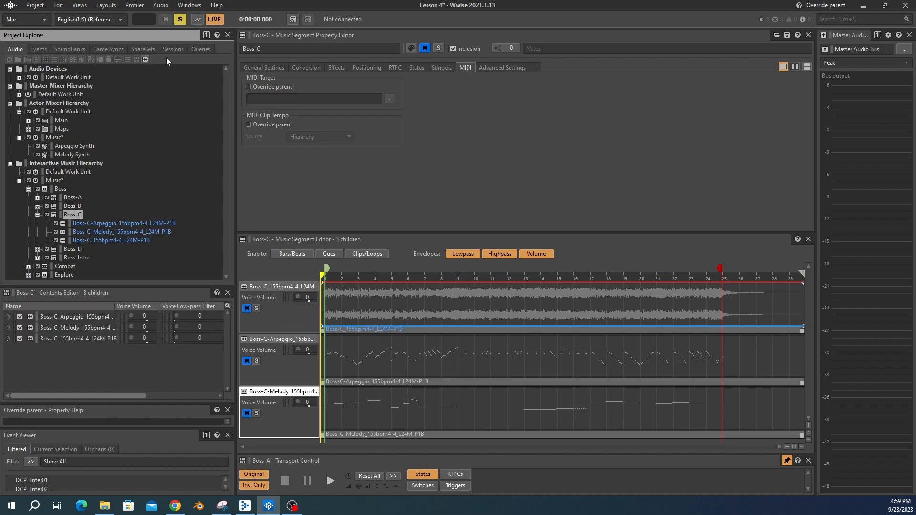
Step: Preview the Boss-C segment, soloing the arpeggio track, and pin the transport control
{"action": "key", "text": "space"}
{"action": "key", "text": "space"}
{"action": "left_click", "coordinate": [256, 361]}
{"action": "key", "text": "space"}
{"action": "key", "text": "space"}
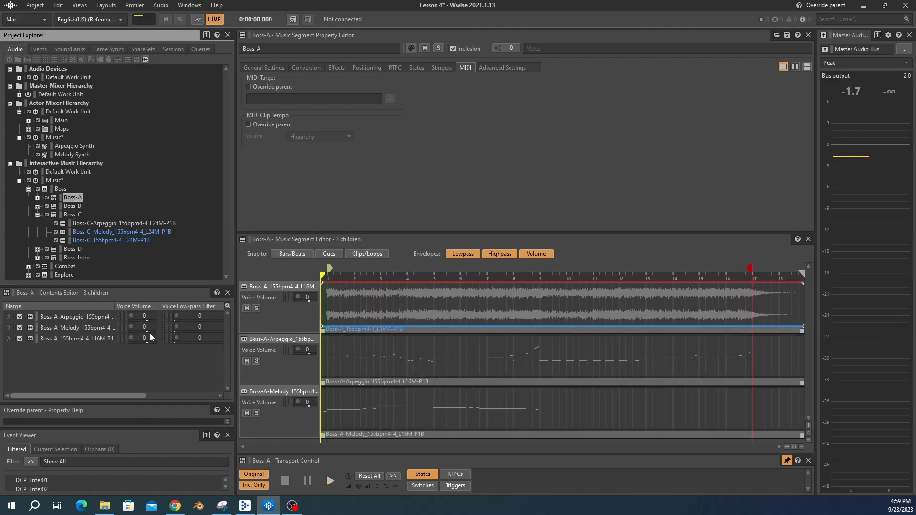
{"action": "left_click", "coordinate": [271, 292]}
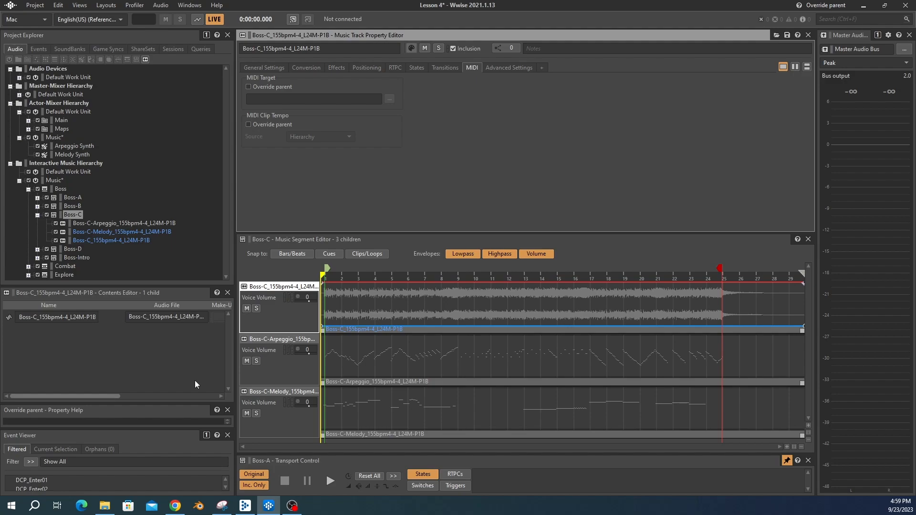
{"action": "left_click", "coordinate": [786, 460]}
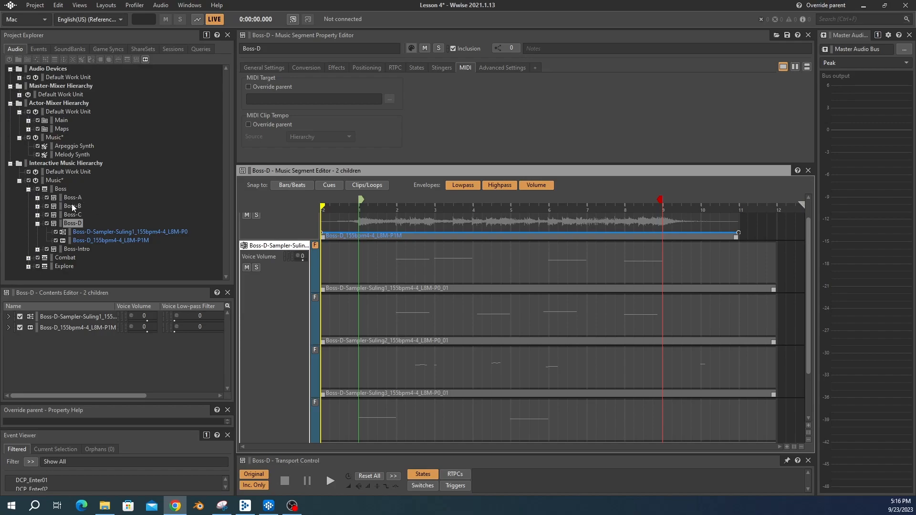
Step: Inspect the Boss-D and Boss-A segments and their tracks in the hierarchy
{"action": "left_click", "coordinate": [71, 224]}
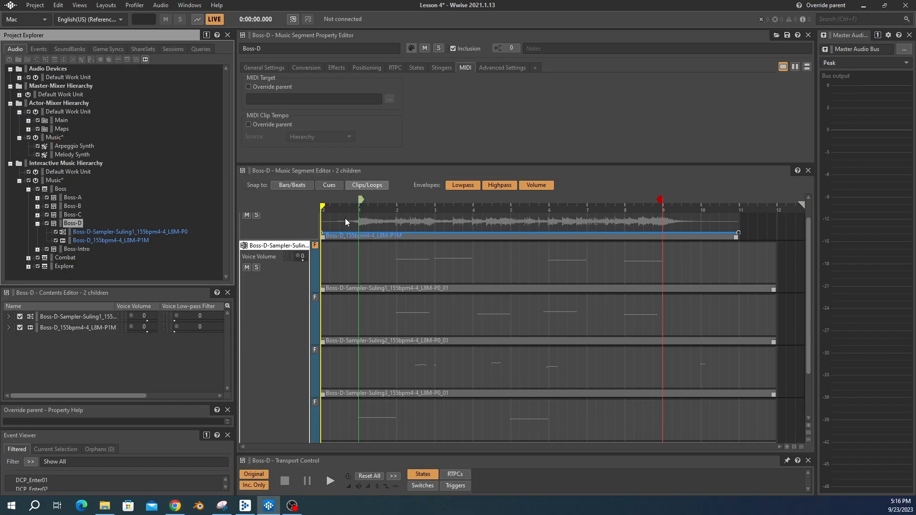
{"action": "left_click", "coordinate": [315, 246]}
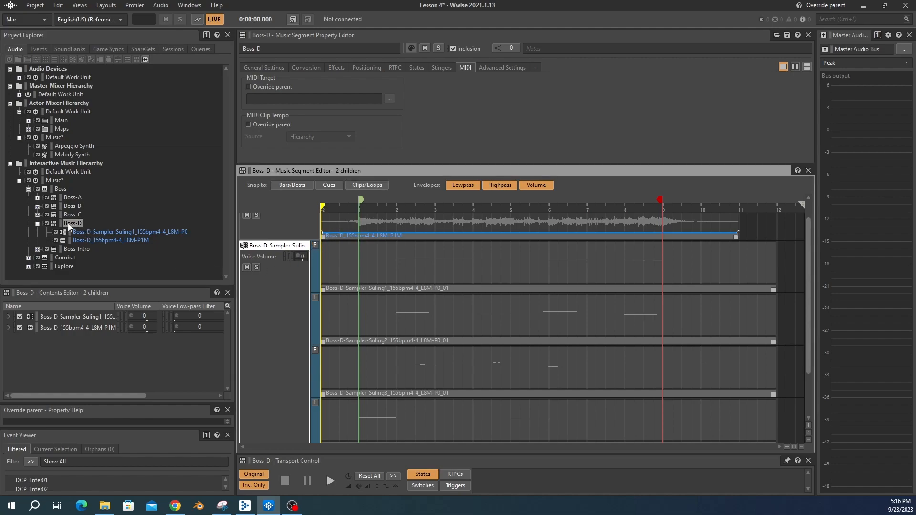
{"action": "left_click", "coordinate": [38, 223]}
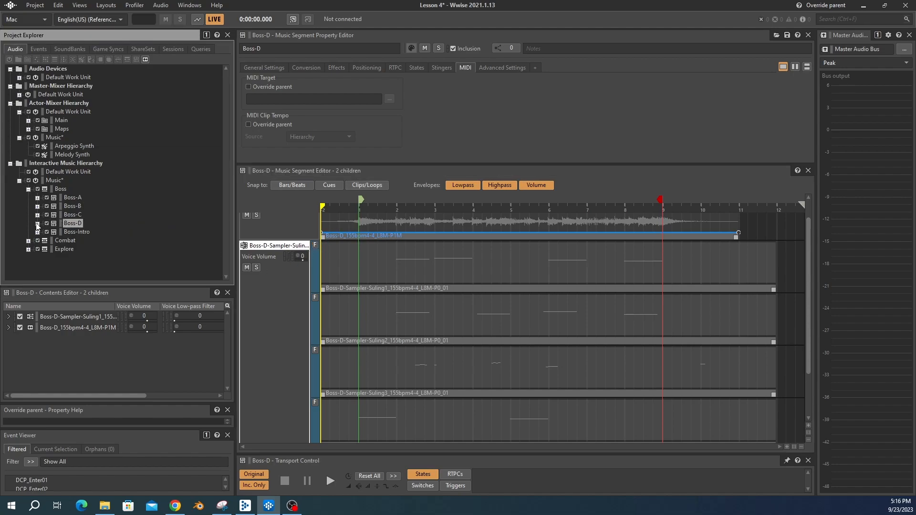
{"action": "left_click", "coordinate": [70, 198]}
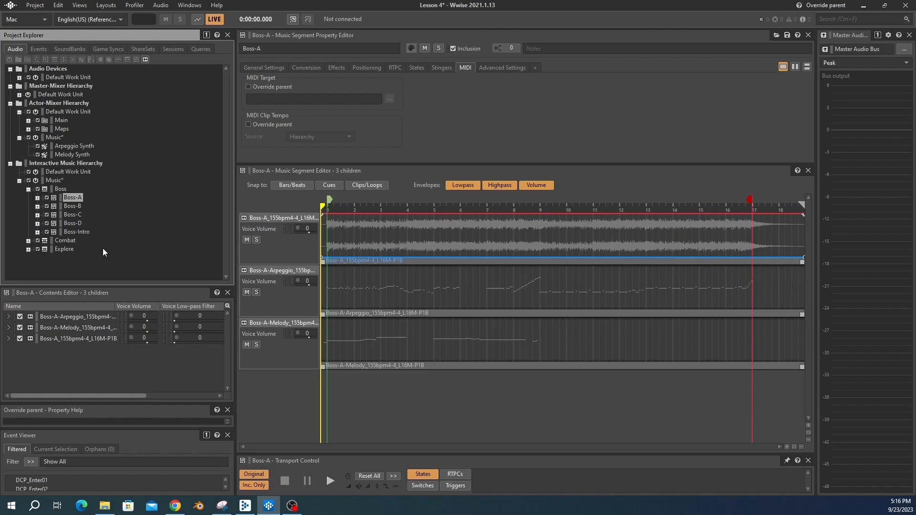
{"action": "left_click", "coordinate": [37, 224]}
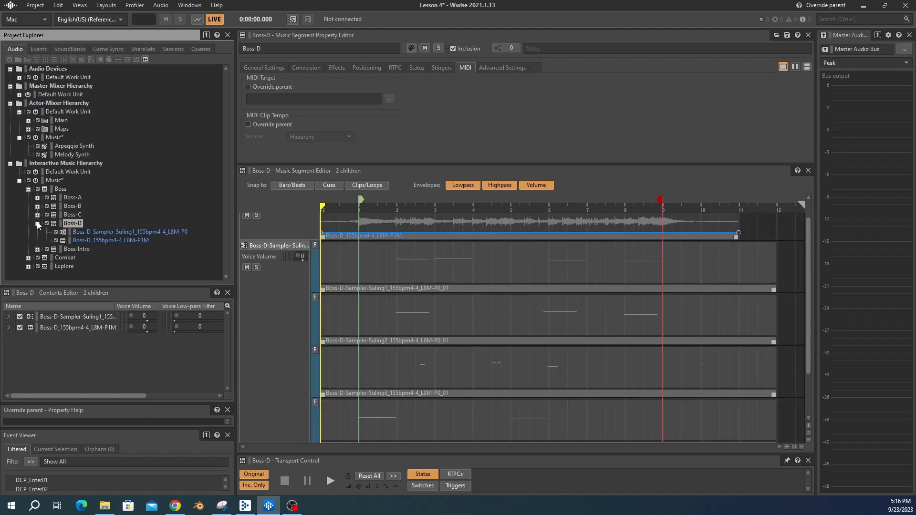
Step: Select the Boss-D Sampler-Suling1 track and examine its Force Usage setting in the segment editor
{"action": "left_click", "coordinate": [87, 232]}
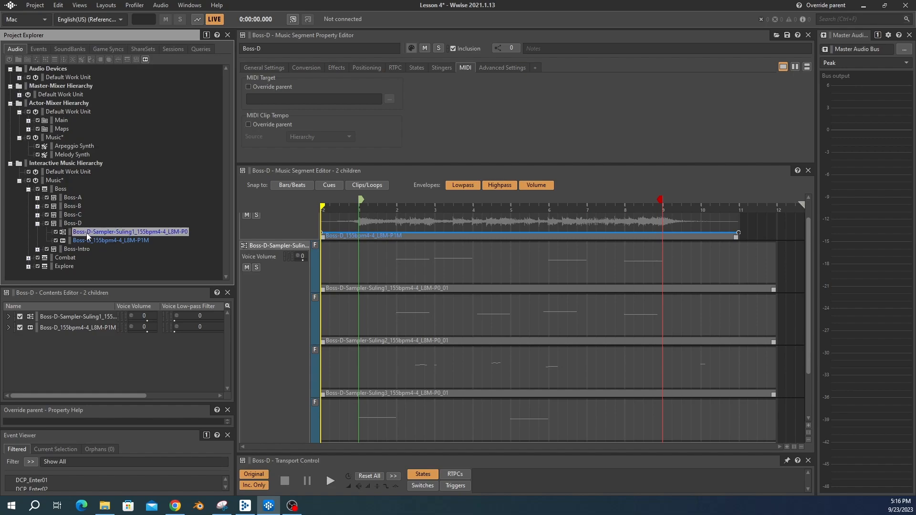
{"action": "scroll", "coordinate": [436, 340], "scroll_direction": "up", "scroll_amount": 6}
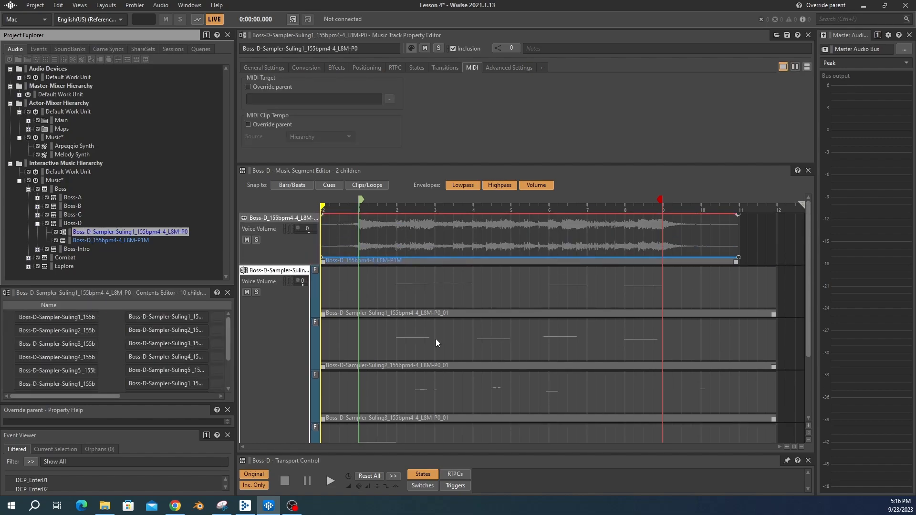
{"action": "scroll", "coordinate": [436, 339], "scroll_direction": "down", "scroll_amount": 1}
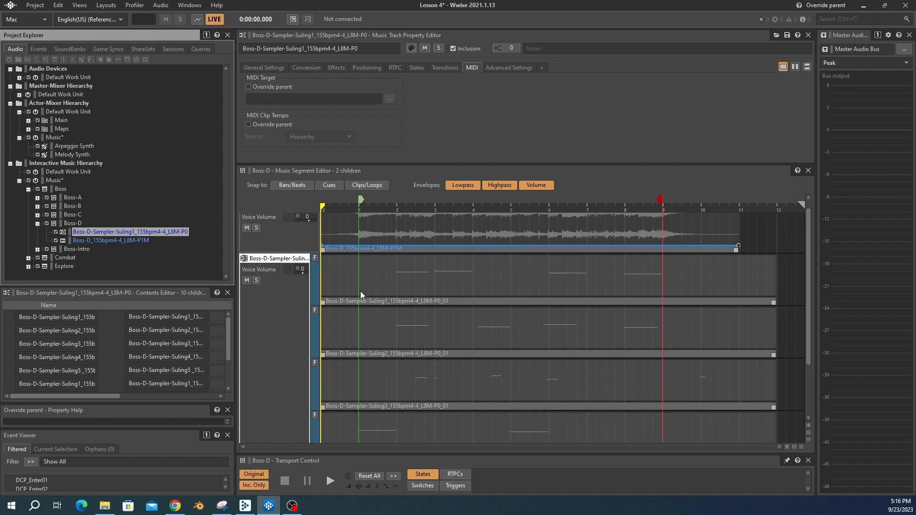
{"action": "left_click", "coordinate": [315, 259]}
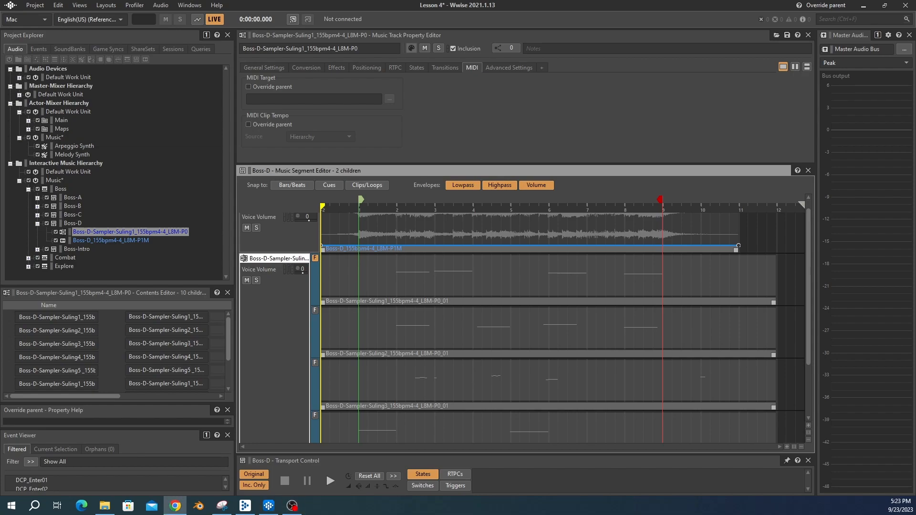
Step: Import Suling_C#5.wav from the Boss-D Suling Samples folder into the Actor-Mixer Music work unit
{"action": "left_click", "coordinate": [48, 139]}
{"action": "right_click", "coordinate": [48, 138]}
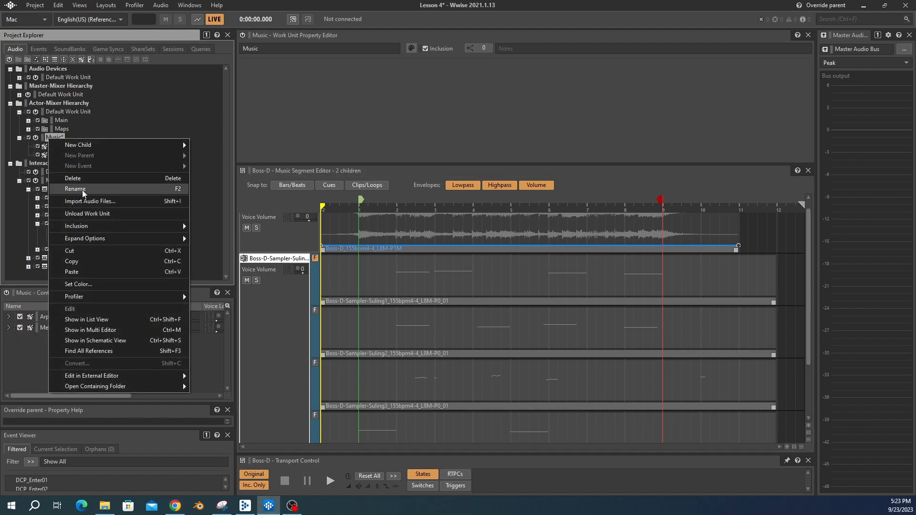
{"action": "left_click", "coordinate": [90, 201]}
{"action": "left_click", "coordinate": [284, 185]}
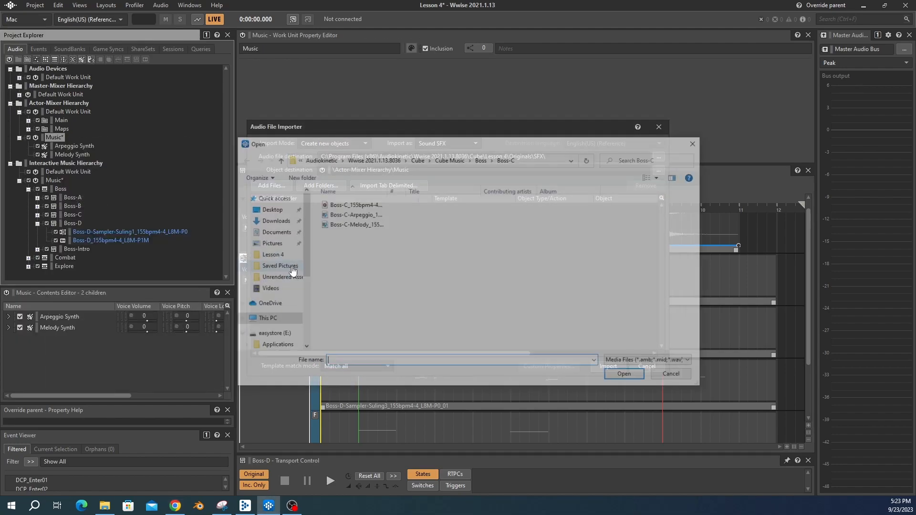
{"action": "left_click", "coordinate": [482, 160]}
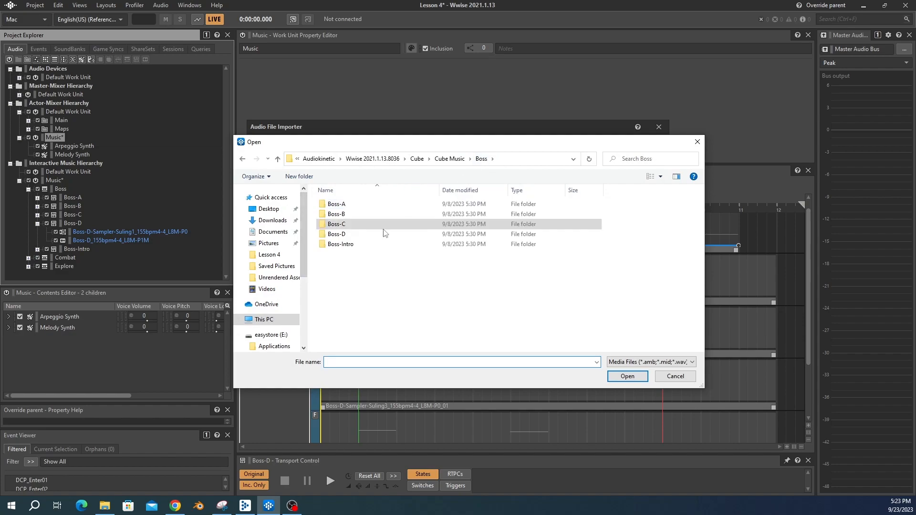
{"action": "double_click", "coordinate": [339, 234]}
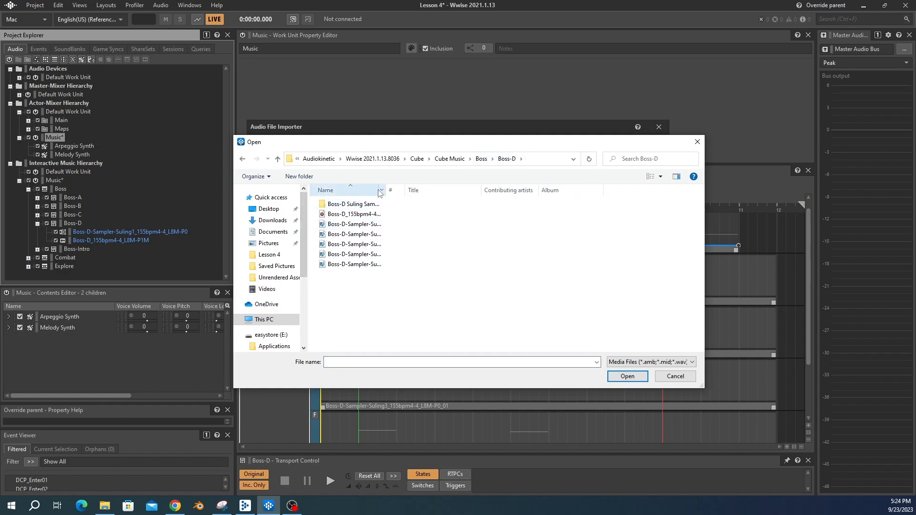
{"action": "left_click_drag", "start_coordinate": [386, 190], "coordinate": [468, 191]}
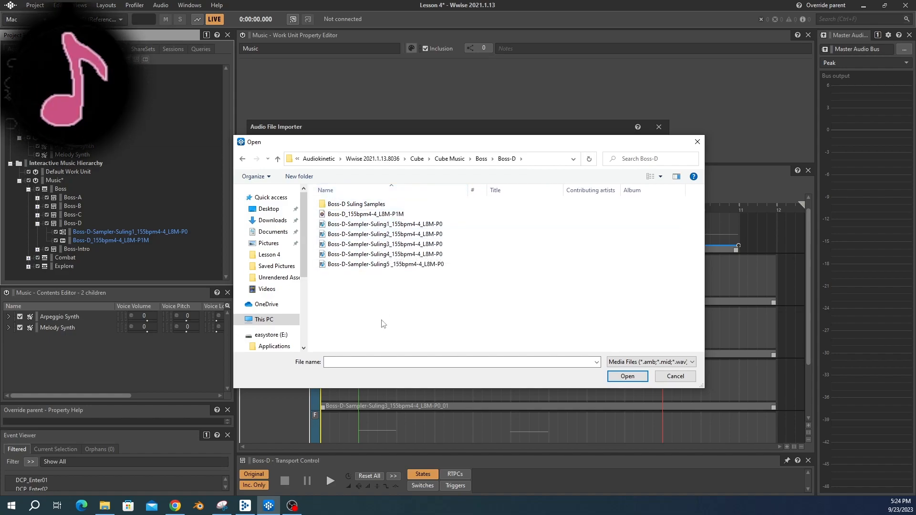
{"action": "double_click", "coordinate": [355, 204]}
{"action": "left_click", "coordinate": [341, 225]}
{"action": "left_click", "coordinate": [622, 377]}
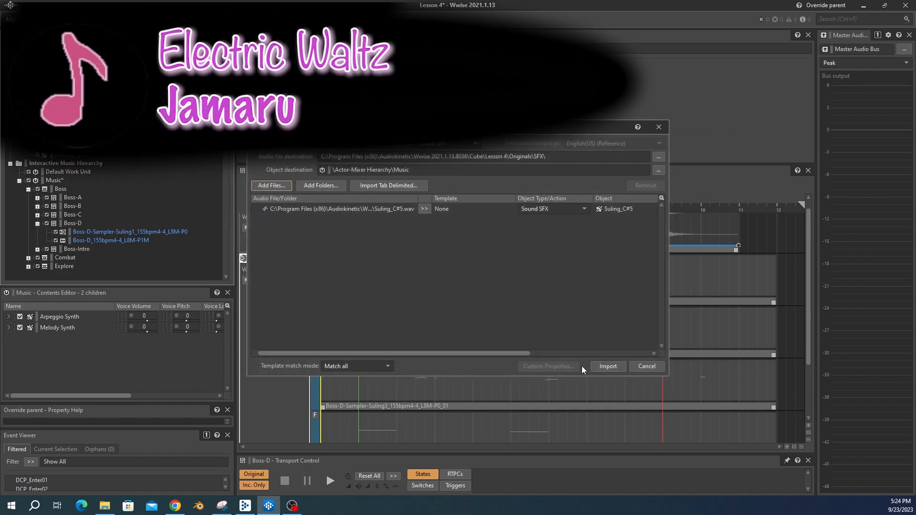
{"action": "left_click", "coordinate": [607, 367]}
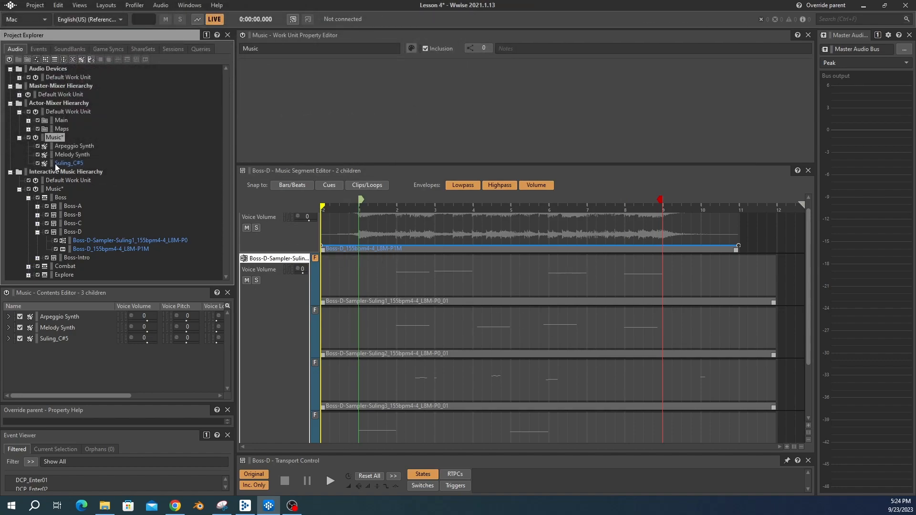
Step: Select and preview the Suling_C#5 sound
{"action": "left_click", "coordinate": [56, 164]}
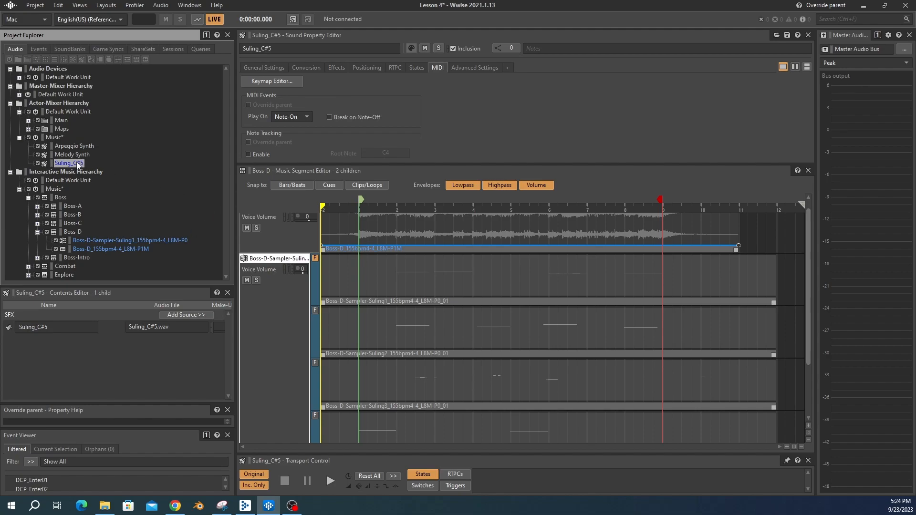
{"action": "left_click", "coordinate": [95, 196]}
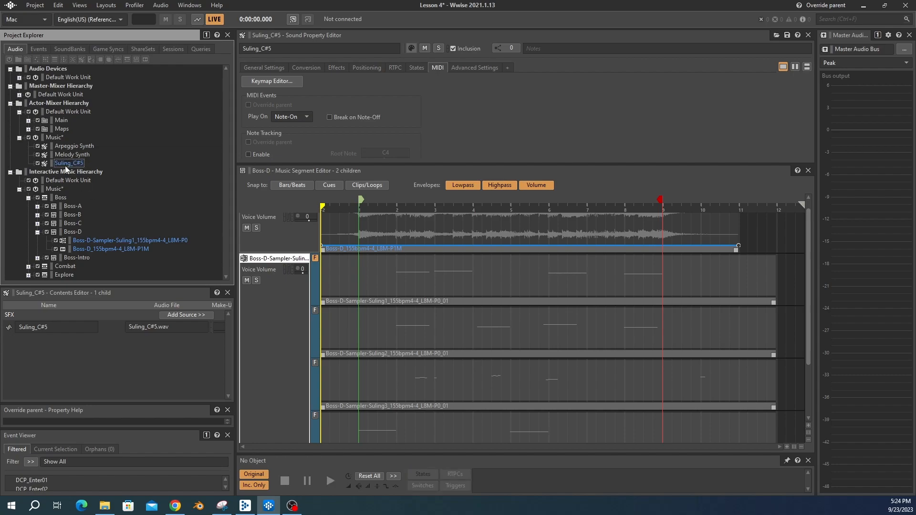
{"action": "left_click", "coordinate": [66, 165]}
{"action": "key", "text": "space"}
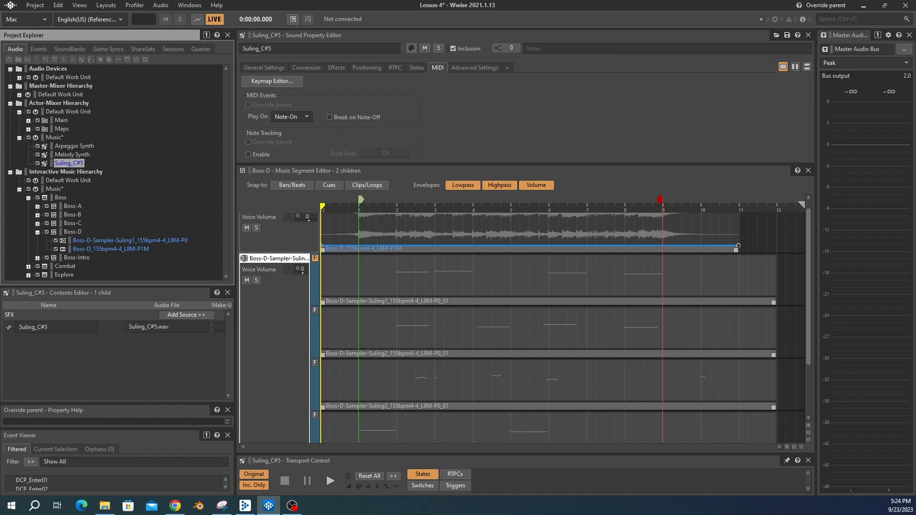
Step: Override the Boss-D Sampler-Suling1 track's MIDI target and set it to Suling_C#5
{"action": "left_click", "coordinate": [100, 241]}
{"action": "left_click", "coordinate": [253, 87]}
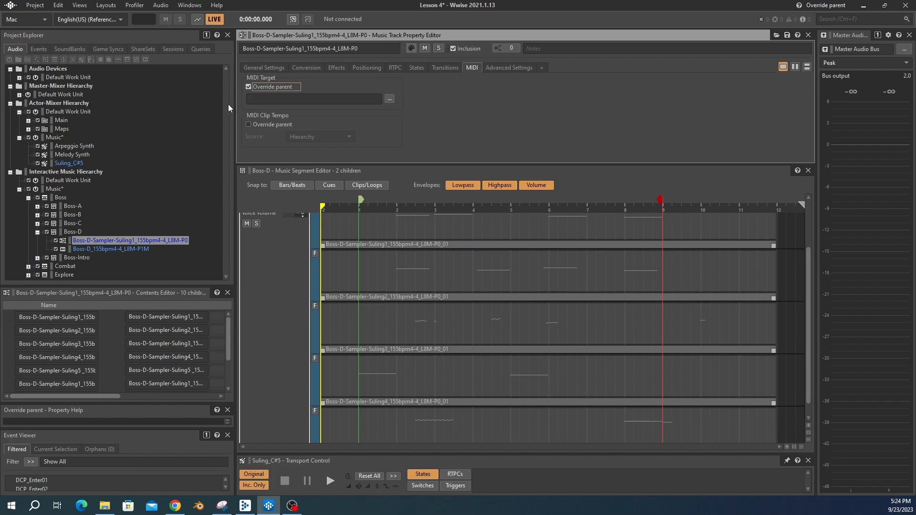
{"action": "left_click_drag", "start_coordinate": [69, 163], "coordinate": [310, 100]}
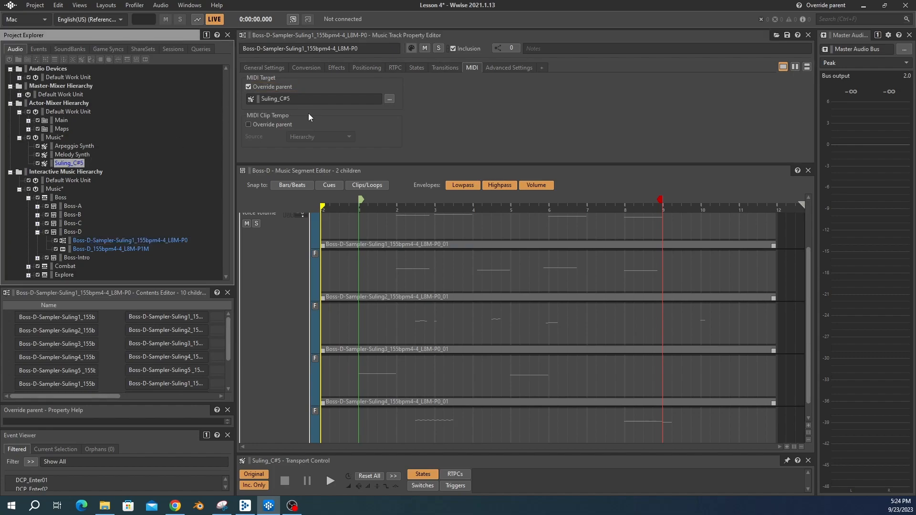
Step: Preview the Boss-D segment and reopen the Suling_C#5 sound
{"action": "scroll", "coordinate": [282, 290], "scroll_direction": "up", "scroll_amount": 3}
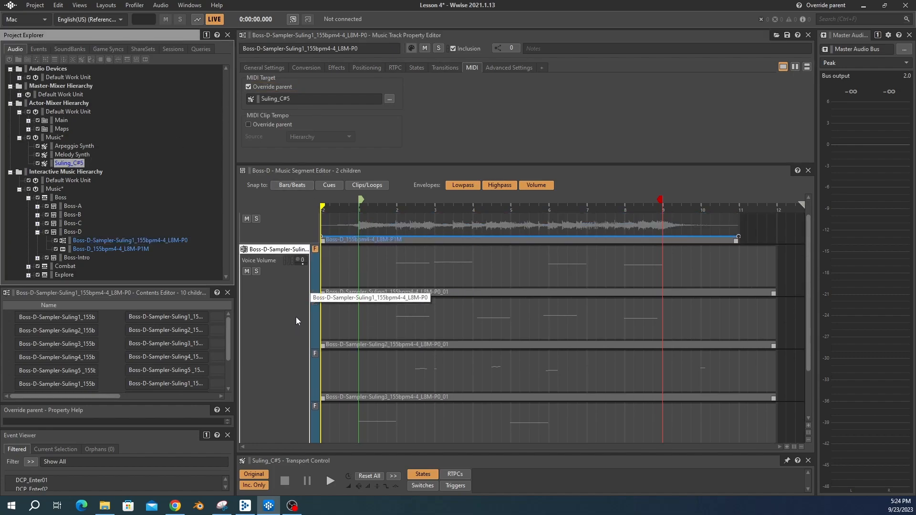
{"action": "left_click", "coordinate": [73, 232]}
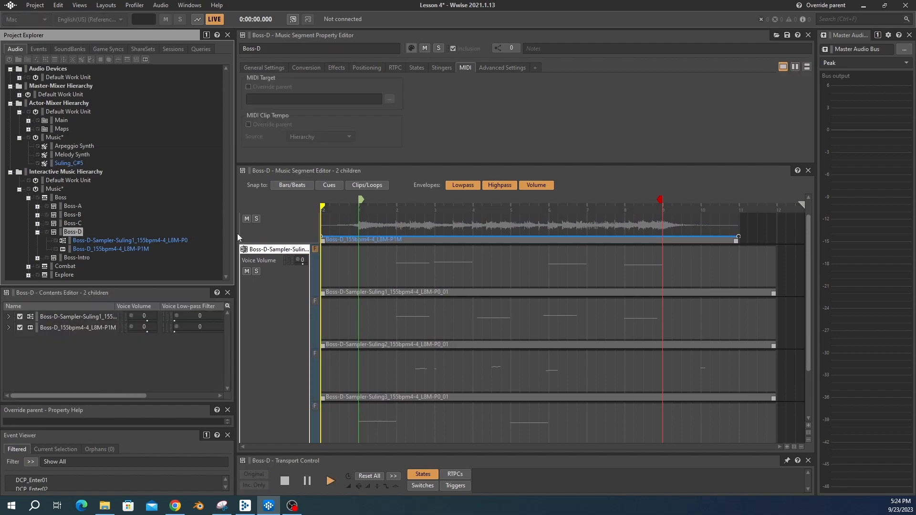
{"action": "key", "text": "space"}
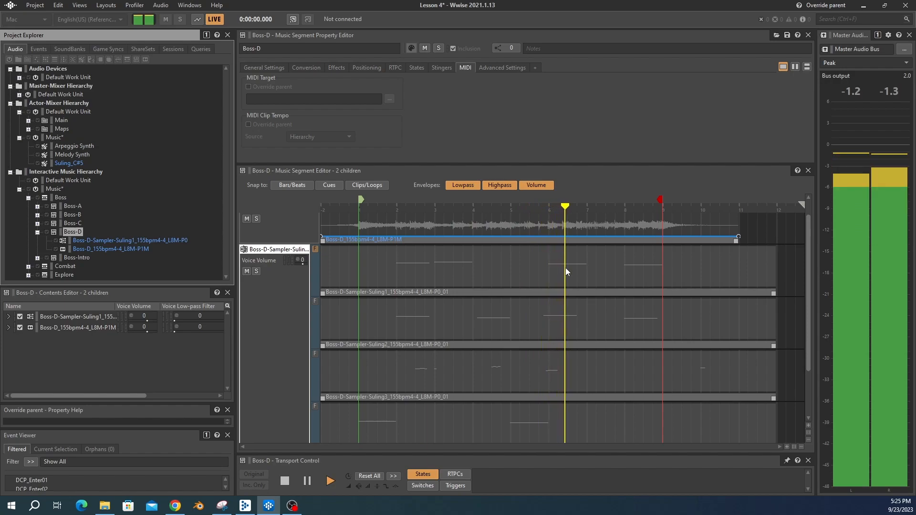
{"action": "key", "text": "space"}
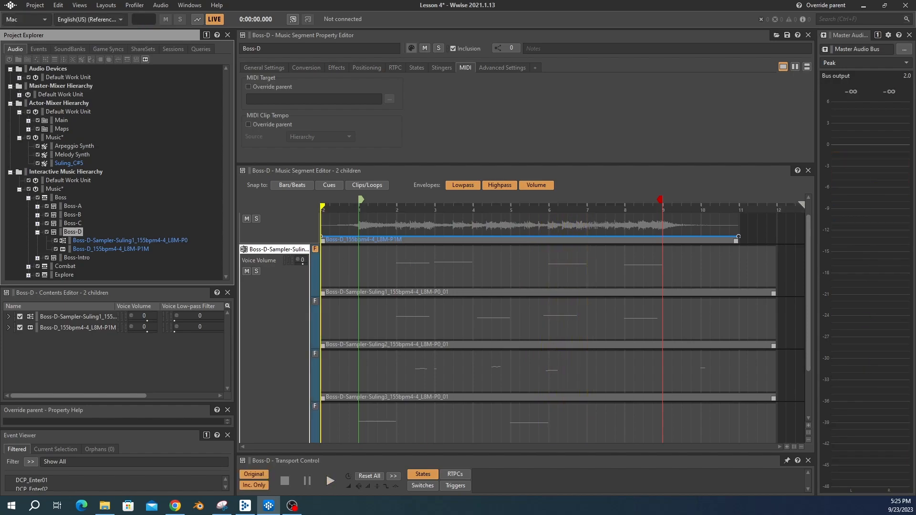
{"action": "left_click", "coordinate": [61, 163]}
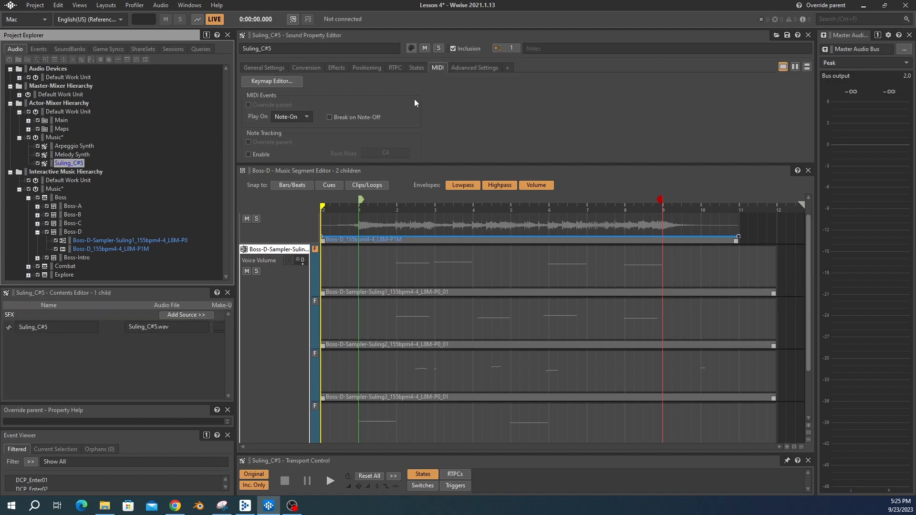
Step: Enable MIDI note tracking on the Suling_C#5 sound with root note C#5
{"action": "left_click_drag", "start_coordinate": [388, 167], "coordinate": [400, 283]}
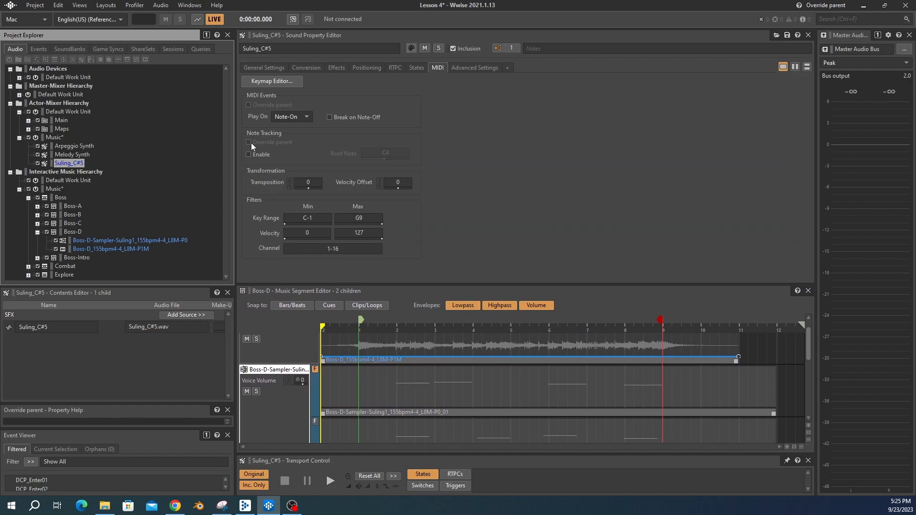
{"action": "left_click", "coordinate": [248, 155]}
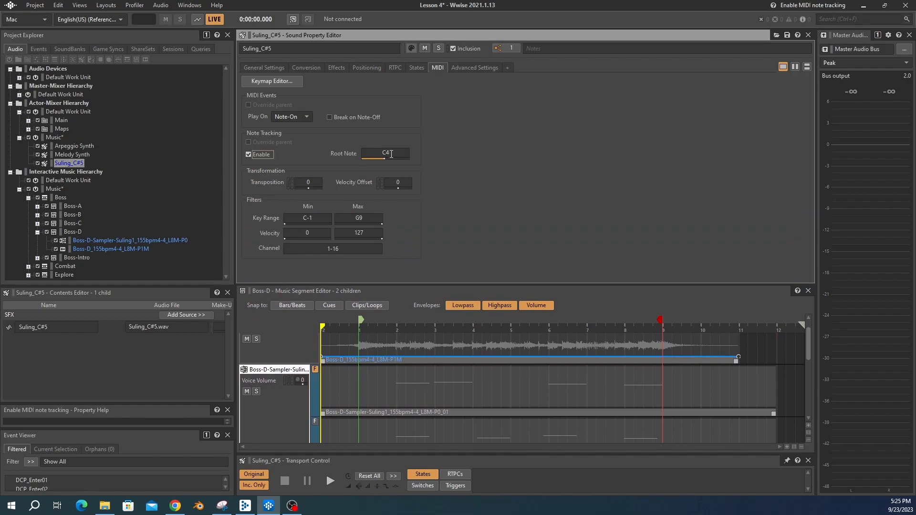
{"action": "left_click_drag", "start_coordinate": [385, 162], "coordinate": [393, 165]}
{"action": "left_click_drag", "start_coordinate": [353, 284], "coordinate": [351, 196]}
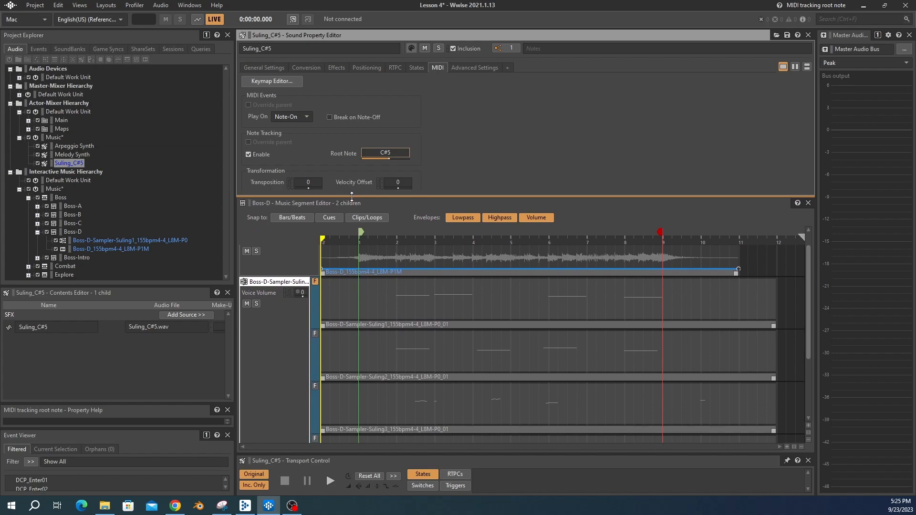
Step: Preview the Boss-D music segment
{"action": "left_click", "coordinate": [72, 231]}
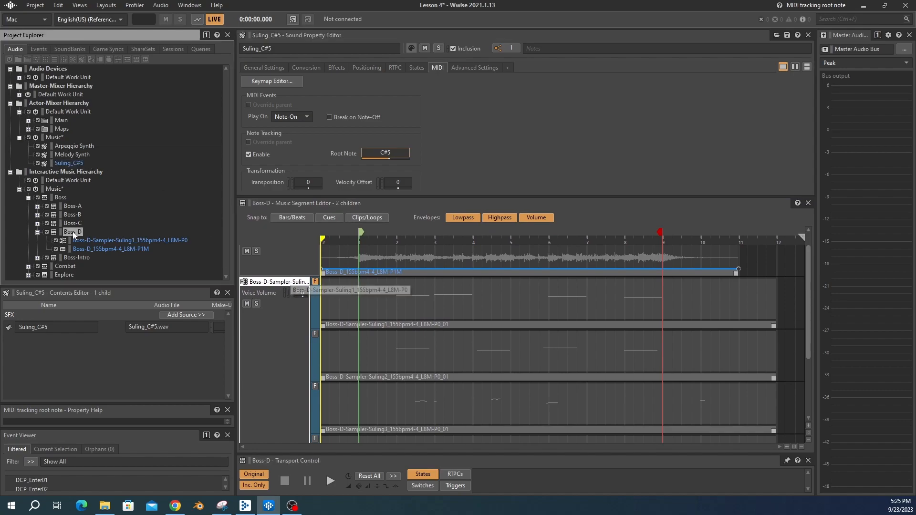
{"action": "key", "text": "space"}
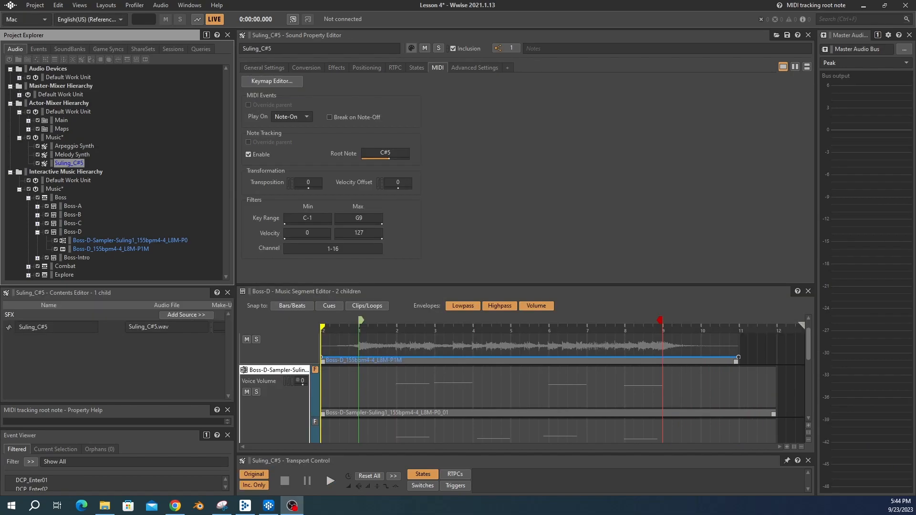
{"action": "key", "text": "alt+Tab"}
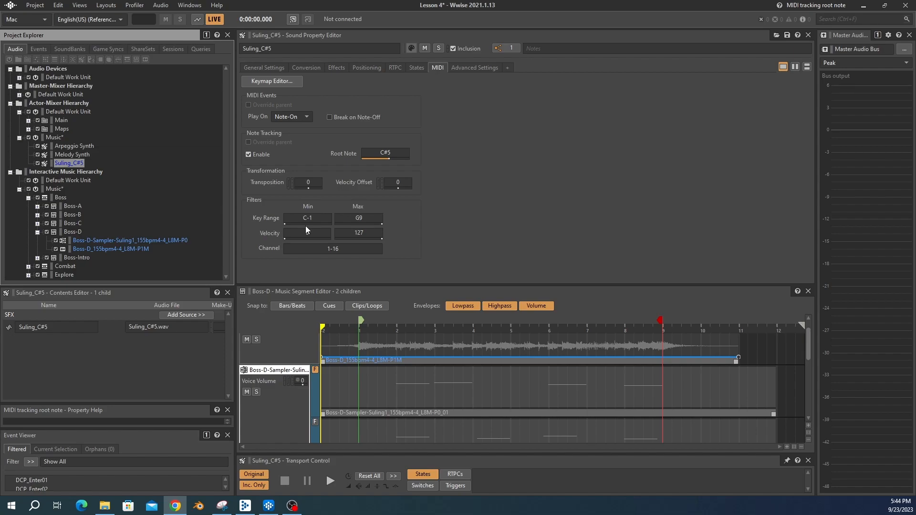
Step: Limit Suling_C#5's key range to C#5 through F5 and preview the Boss-D segment again
{"action": "left_click_drag", "start_coordinate": [285, 222], "coordinate": [315, 230]}
{"action": "mouse_move", "coordinate": [379, 223]}
{"action": "left_mouse_down"}
{"action": "mouse_move", "coordinate": [386, 231]}
{"action": "mouse_move", "coordinate": [370, 231]}
{"action": "left_mouse_up"}
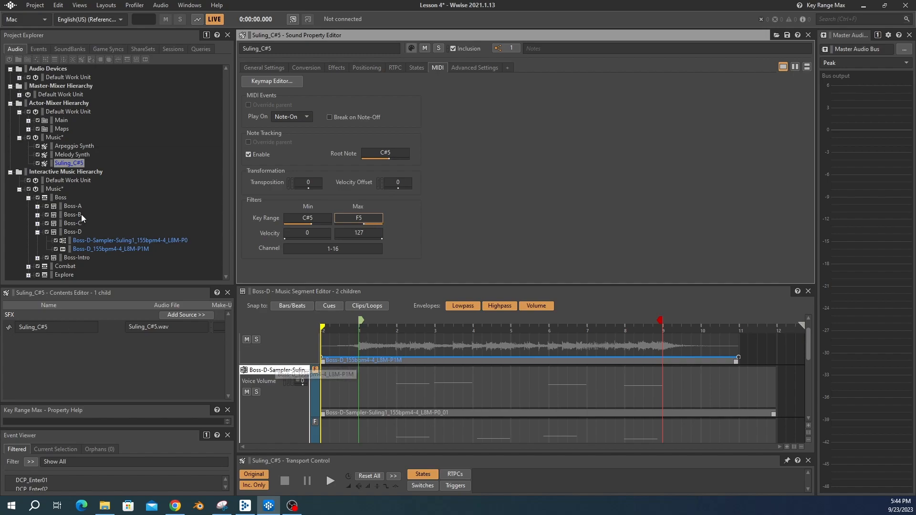
{"action": "left_click", "coordinate": [73, 232]}
{"action": "key", "text": "space"}
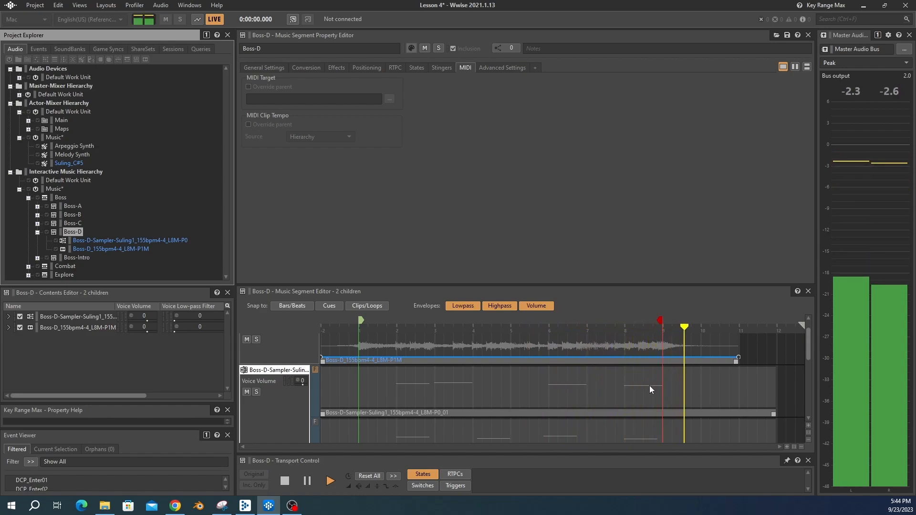
{"action": "key", "text": "space"}
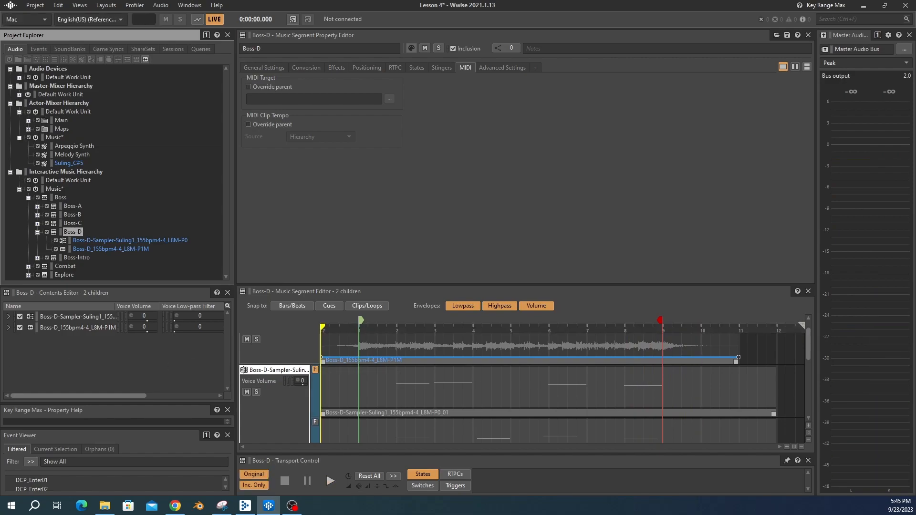
Step: Delete the Suling_C#5 sound from the Actor-Mixer Music work unit
{"action": "left_click", "coordinate": [71, 163]}
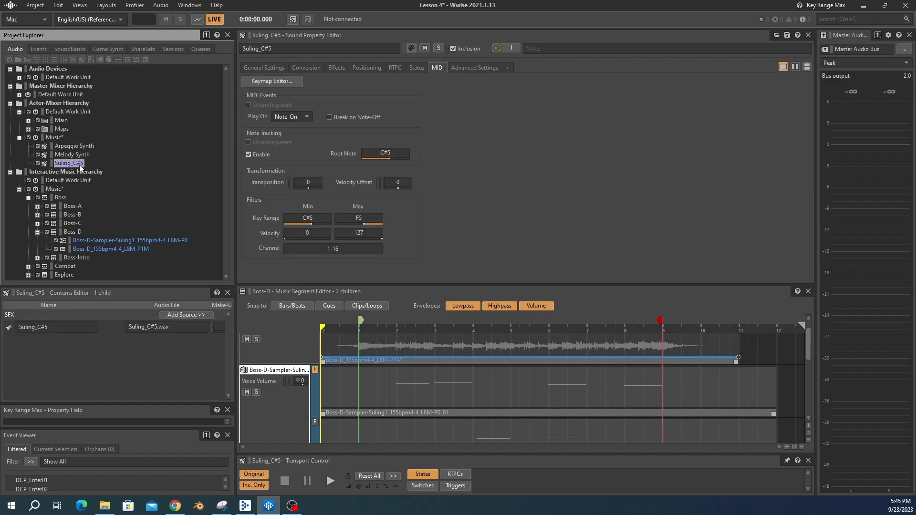
{"action": "key", "text": "Delete"}
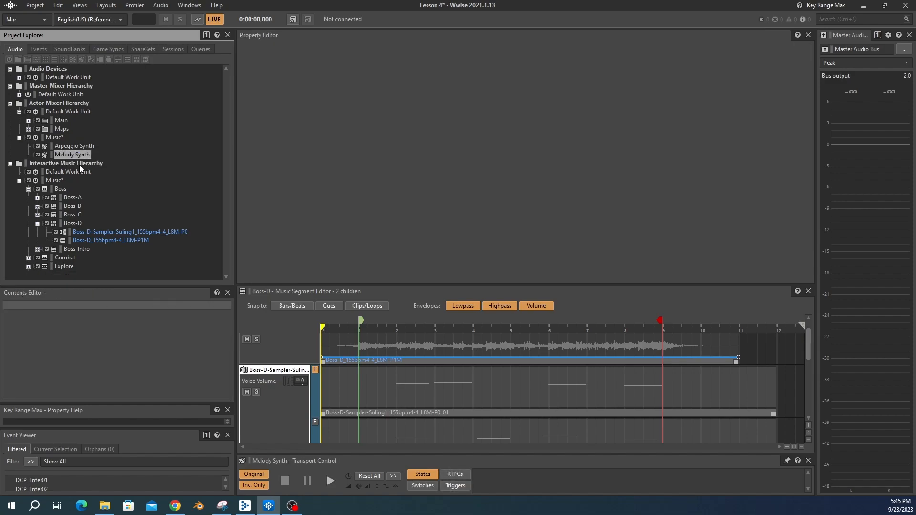
Step: Import the Boss-D Suling Samples folder into the Music work unit as a Blend Container
{"action": "right_click", "coordinate": [51, 136]}
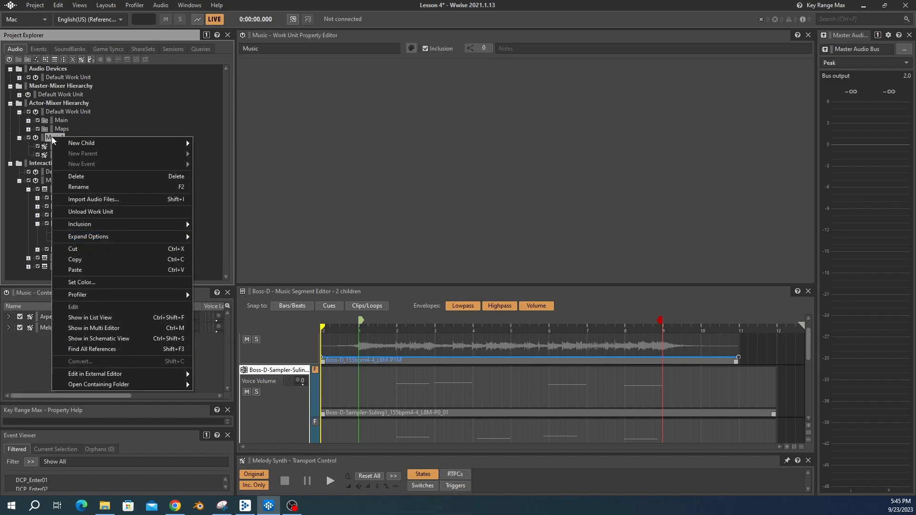
{"action": "left_click", "coordinate": [91, 199]}
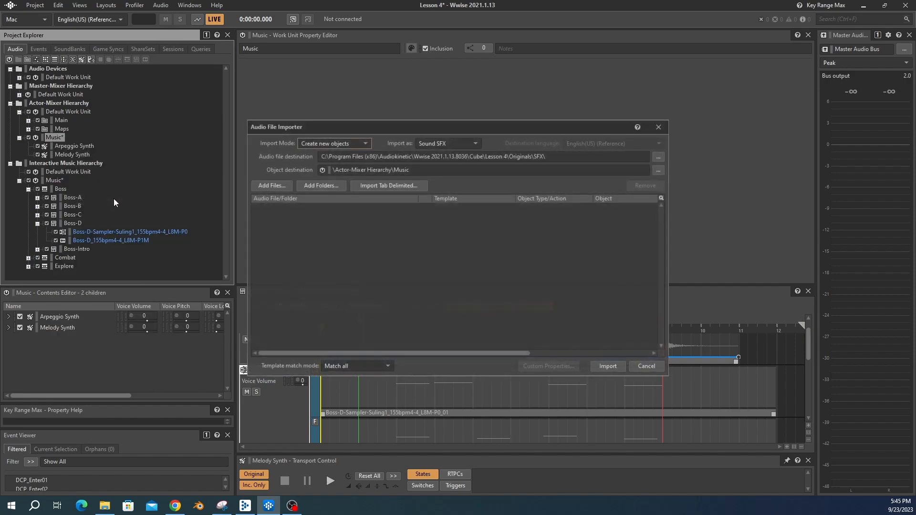
{"action": "left_click", "coordinate": [311, 187]}
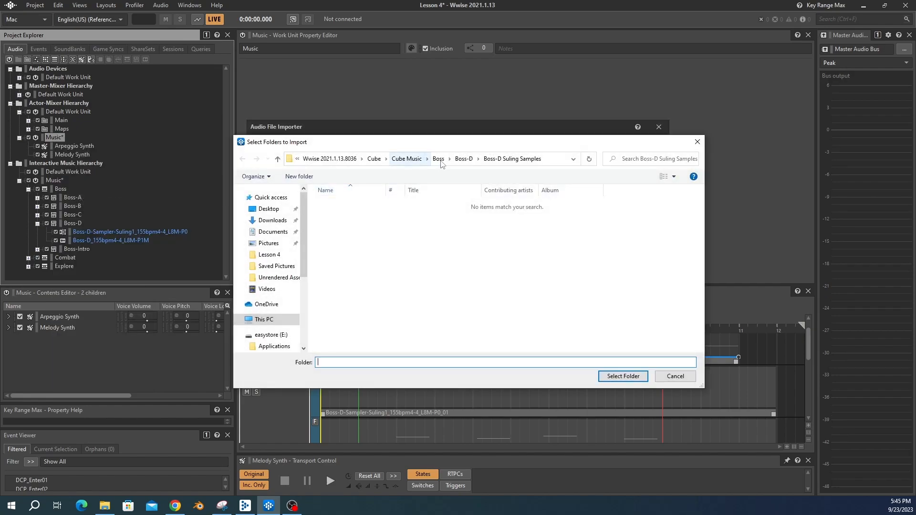
{"action": "left_click", "coordinate": [470, 161]}
{"action": "left_click", "coordinate": [359, 206]}
{"action": "left_click", "coordinate": [620, 377]}
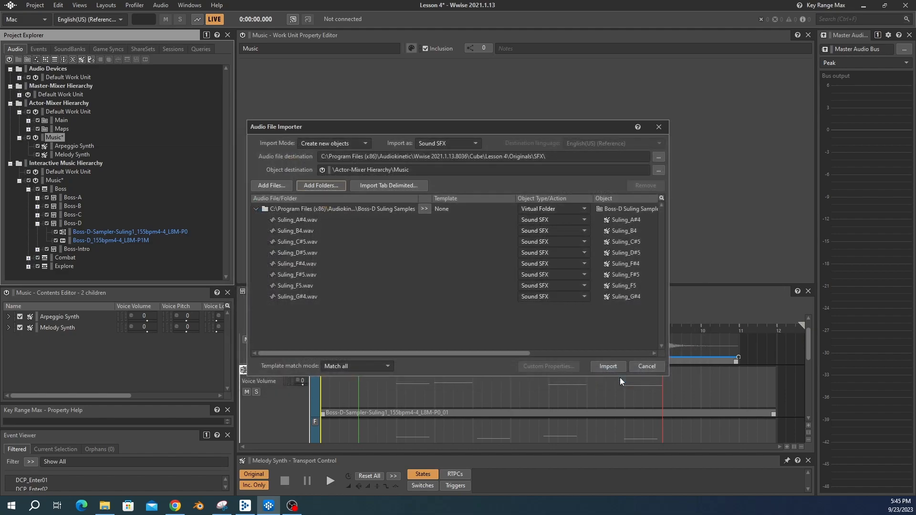
{"action": "left_click", "coordinate": [545, 208]}
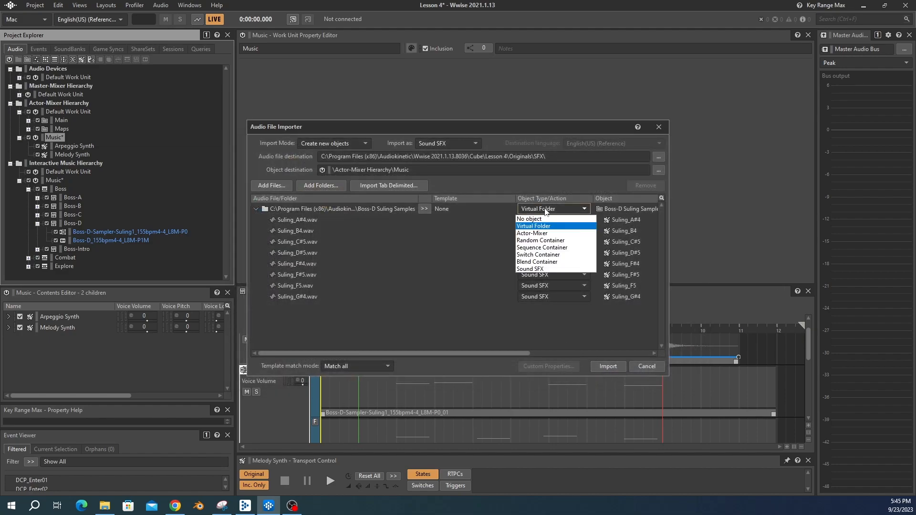
{"action": "left_click", "coordinate": [533, 262]}
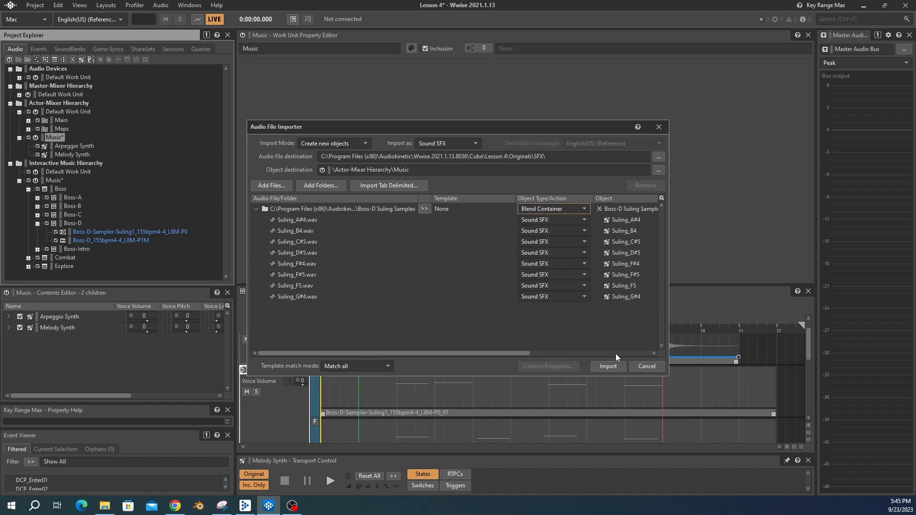
{"action": "left_click", "coordinate": [604, 365]}
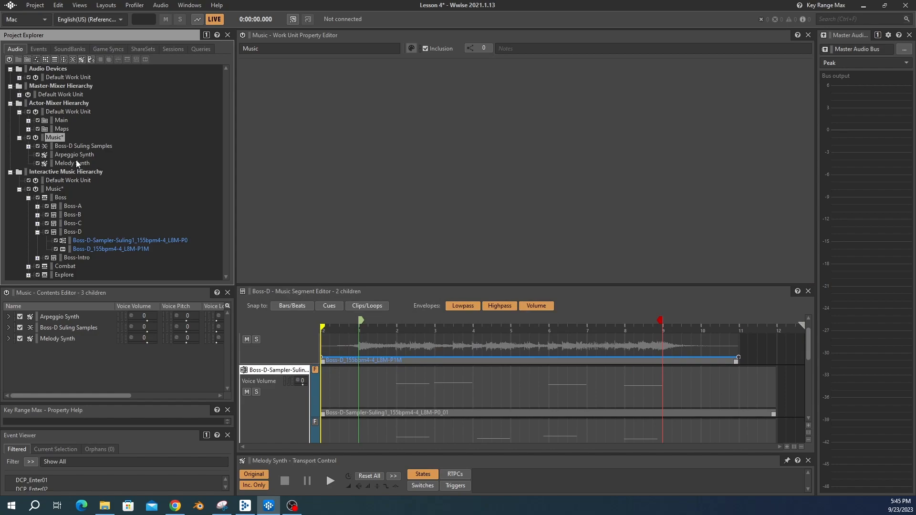
Step: Open the MIDI Keymap Editor for the Boss-D Suling Samples blend container and enlarge its window
{"action": "left_click", "coordinate": [69, 146]}
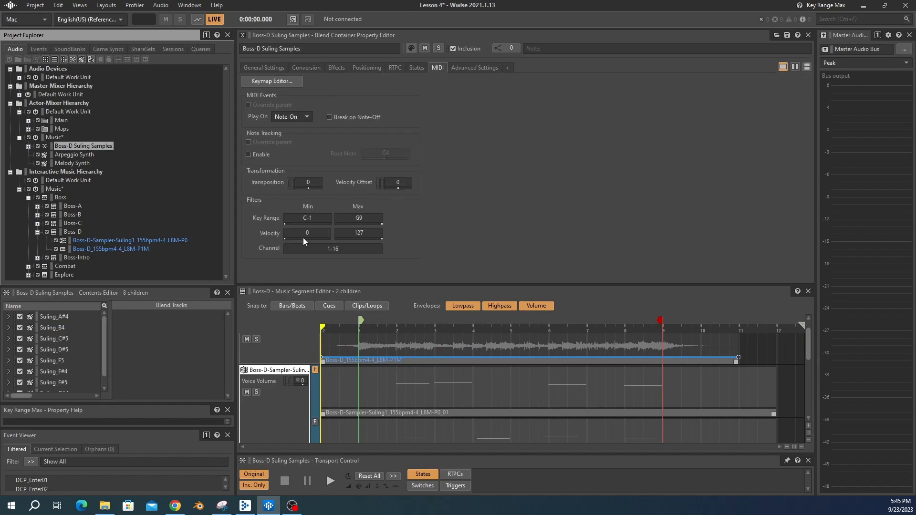
{"action": "left_click", "coordinate": [267, 82]}
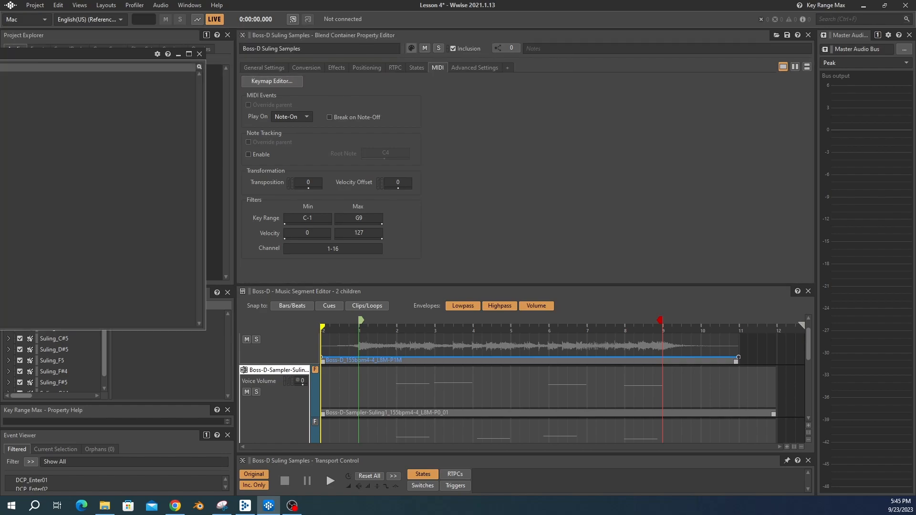
{"action": "left_click_drag", "start_coordinate": [0, 53], "coordinate": [0, 101]}
{"action": "left_click_drag", "start_coordinate": [706, 227], "coordinate": [470, 225]}
{"action": "left_click_drag", "start_coordinate": [174, 102], "coordinate": [588, 69]}
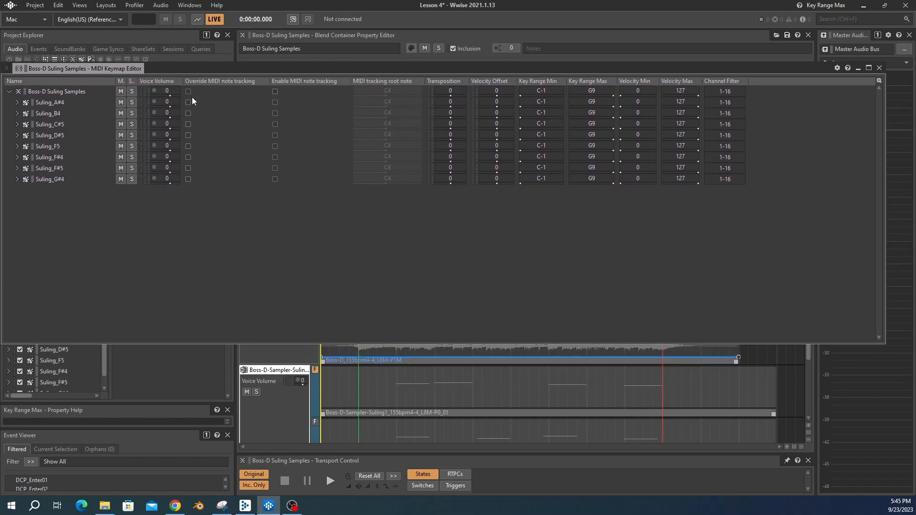
Step: Override and enable MIDI note tracking for all eight Suling samples
{"action": "left_click", "coordinate": [188, 103]}
{"action": "left_click", "coordinate": [188, 114]}
{"action": "left_click", "coordinate": [188, 125]}
{"action": "left_click", "coordinate": [188, 135]}
{"action": "left_click", "coordinate": [187, 146]}
{"action": "left_click", "coordinate": [188, 157]}
{"action": "left_click", "coordinate": [188, 169]}
{"action": "left_click", "coordinate": [188, 180]}
Step: Set each Suling sample's MIDI tracking root note to the pitch named in its file
{"action": "left_click_drag", "start_coordinate": [390, 102], "coordinate": [392, 102]}
{"action": "left_click_drag", "start_coordinate": [384, 112], "coordinate": [396, 134]}
{"action": "left_click_drag", "start_coordinate": [384, 145], "coordinate": [397, 145]}
{"action": "left_click_drag", "start_coordinate": [384, 156], "coordinate": [389, 168]}
{"action": "left_click_drag", "start_coordinate": [385, 118], "coordinate": [390, 118]}
{"action": "left_click_drag", "start_coordinate": [385, 107], "coordinate": [389, 107]}
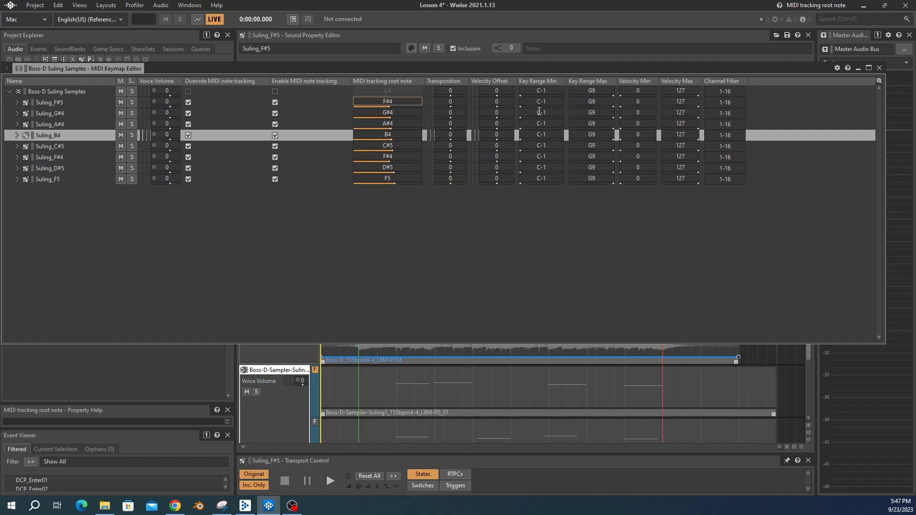
Step: Set the key range maximum of each Suling sample so it ends just below the next sample's pitch
{"action": "left_click", "coordinate": [591, 102]}
{"action": "left_click_drag", "start_coordinate": [614, 118], "coordinate": [600, 157]}
{"action": "left_click_drag", "start_coordinate": [613, 161], "coordinate": [602, 179]}
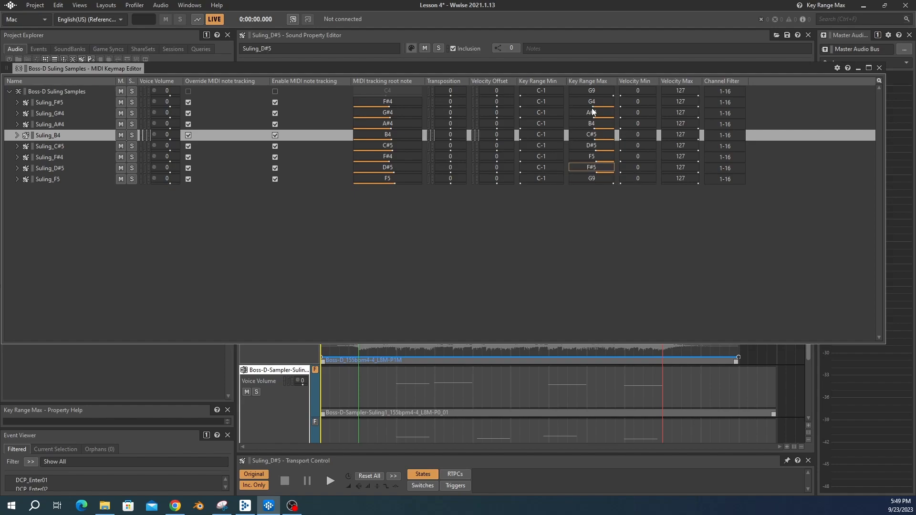
{"action": "left_click_drag", "start_coordinate": [590, 117], "coordinate": [598, 145]}
{"action": "left_click_drag", "start_coordinate": [594, 150], "coordinate": [593, 168]}
{"action": "left_click_drag", "start_coordinate": [596, 173], "coordinate": [597, 182]}
Step: Set the key range minimums of the Suling samples to match their root notes and close the keymap editor
{"action": "left_click_drag", "start_coordinate": [532, 113], "coordinate": [551, 188]}
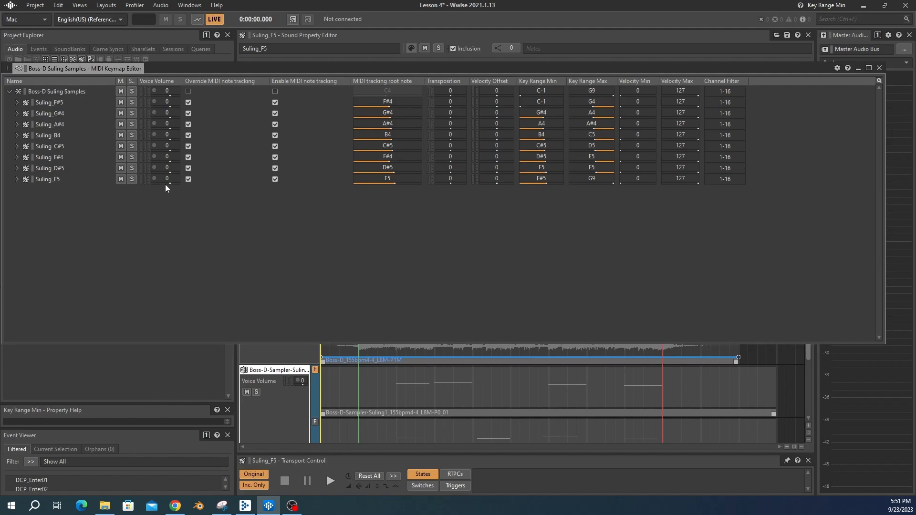
{"action": "left_click", "coordinate": [879, 68]}
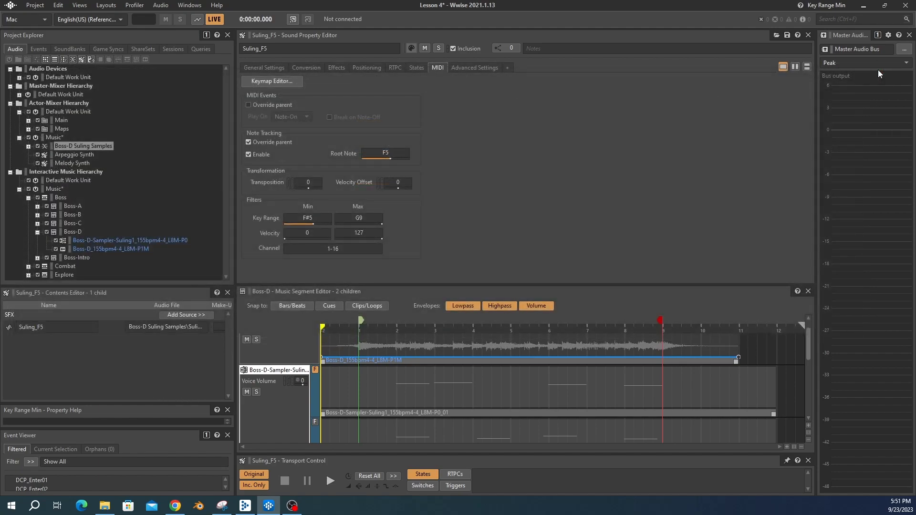
Step: Set the Boss-D-Sampler-Suling1 track's MIDI target to the Boss-D Suling Samples blend container
{"action": "left_click", "coordinate": [103, 241]}
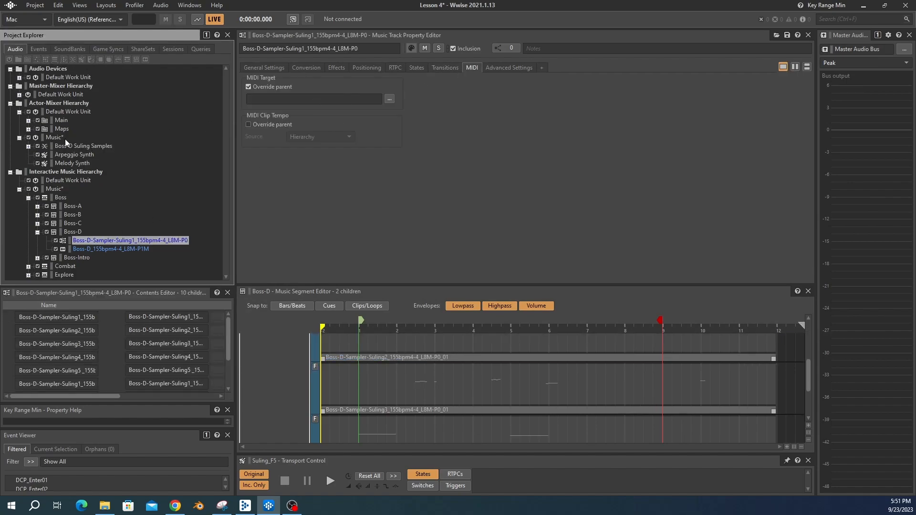
{"action": "left_click_drag", "start_coordinate": [61, 151], "coordinate": [289, 106]}
Step: Switch to the Profiler layout, start capturing, and play the Boss-D segment
{"action": "left_click", "coordinate": [71, 233]}
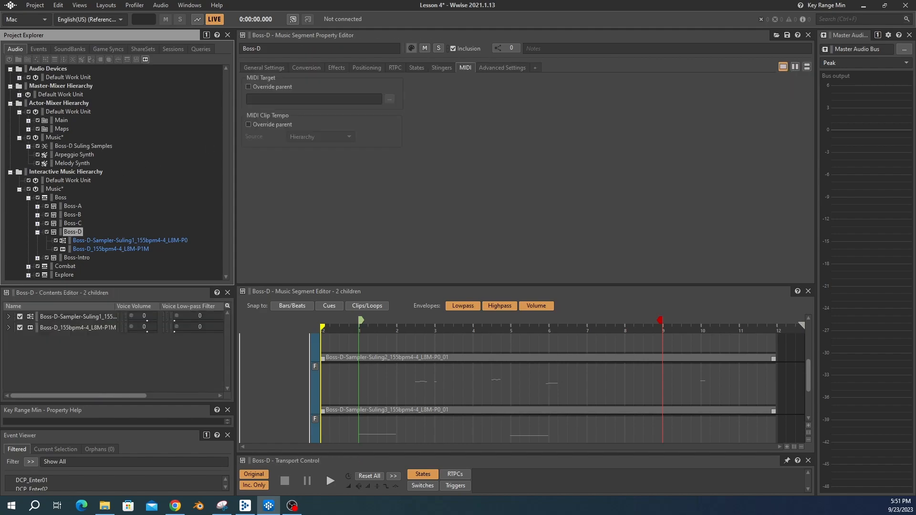
{"action": "left_click", "coordinate": [106, 5]}
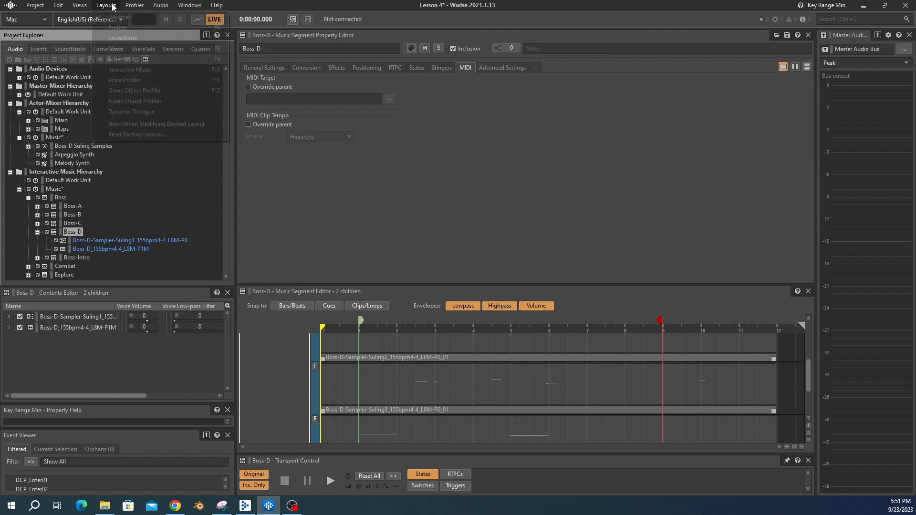
{"action": "left_click", "coordinate": [117, 28]}
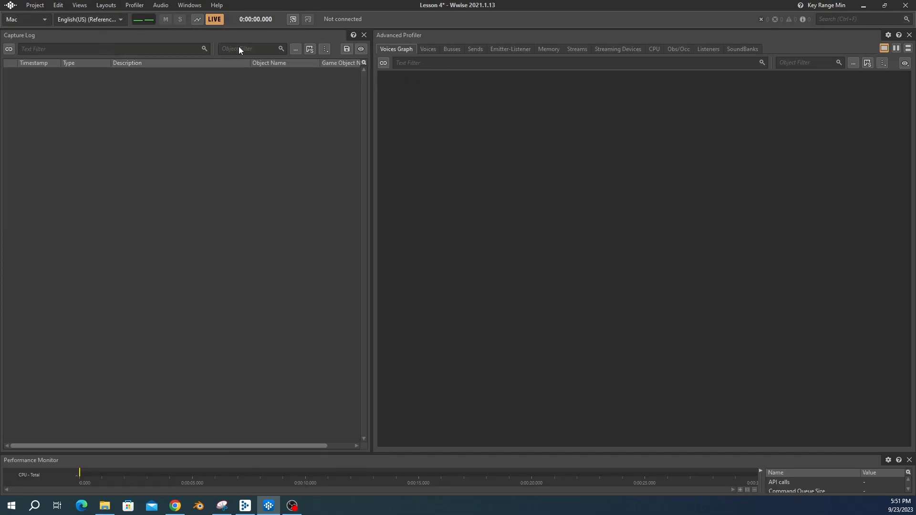
{"action": "left_click", "coordinate": [197, 20]}
{"action": "key", "text": "space"}
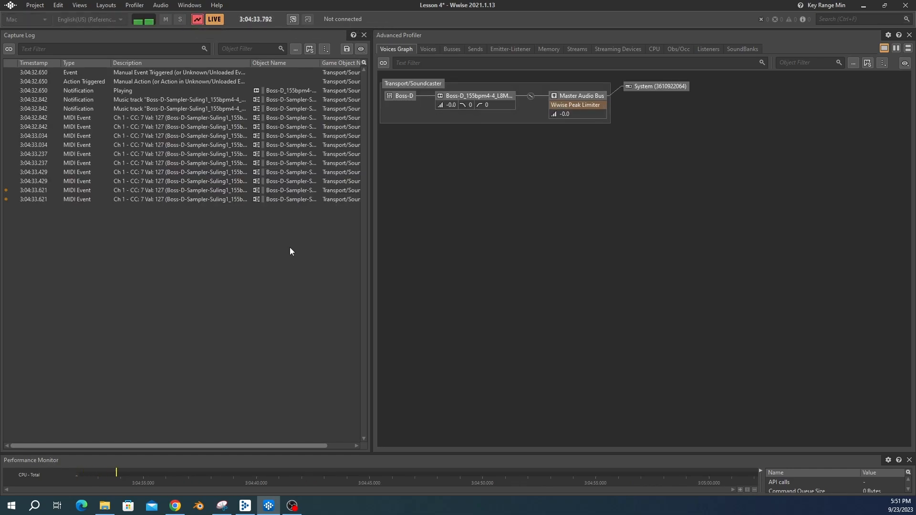